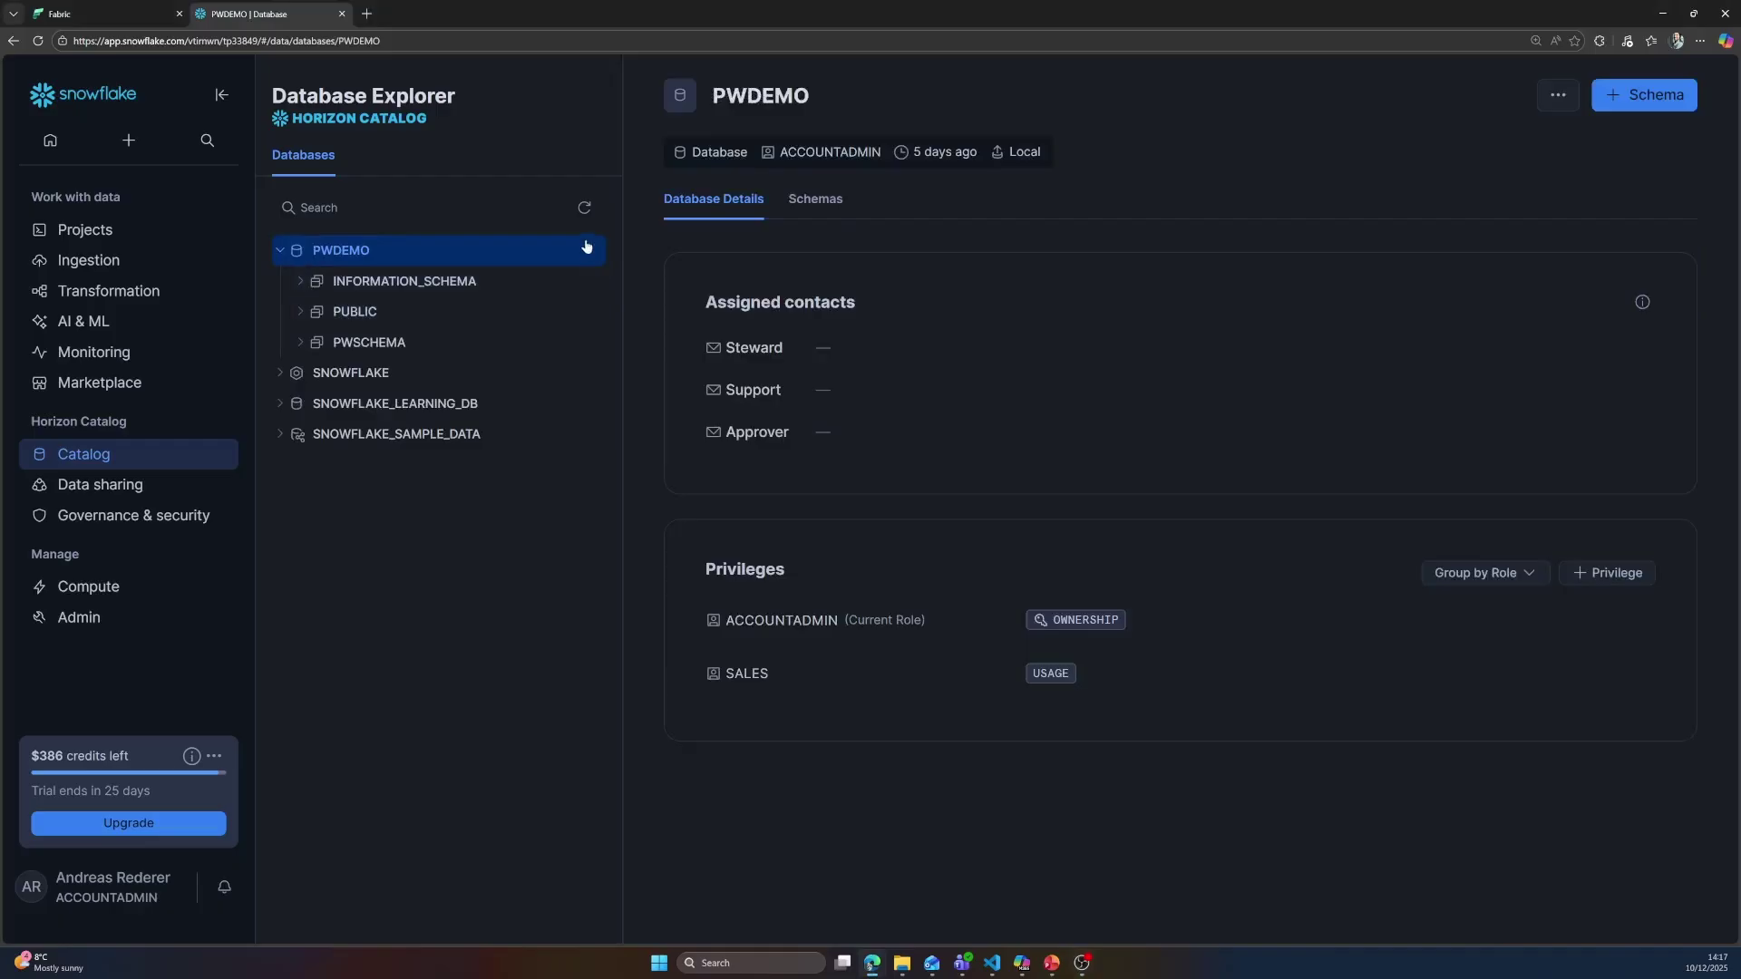
- Examine the role privileges on the SALES, SALES_EXCLUSIVE and SALES_VERY_EXCLUSIVE tables in the PWSCHEMA schema of PWDEMO
left_click(300, 340)
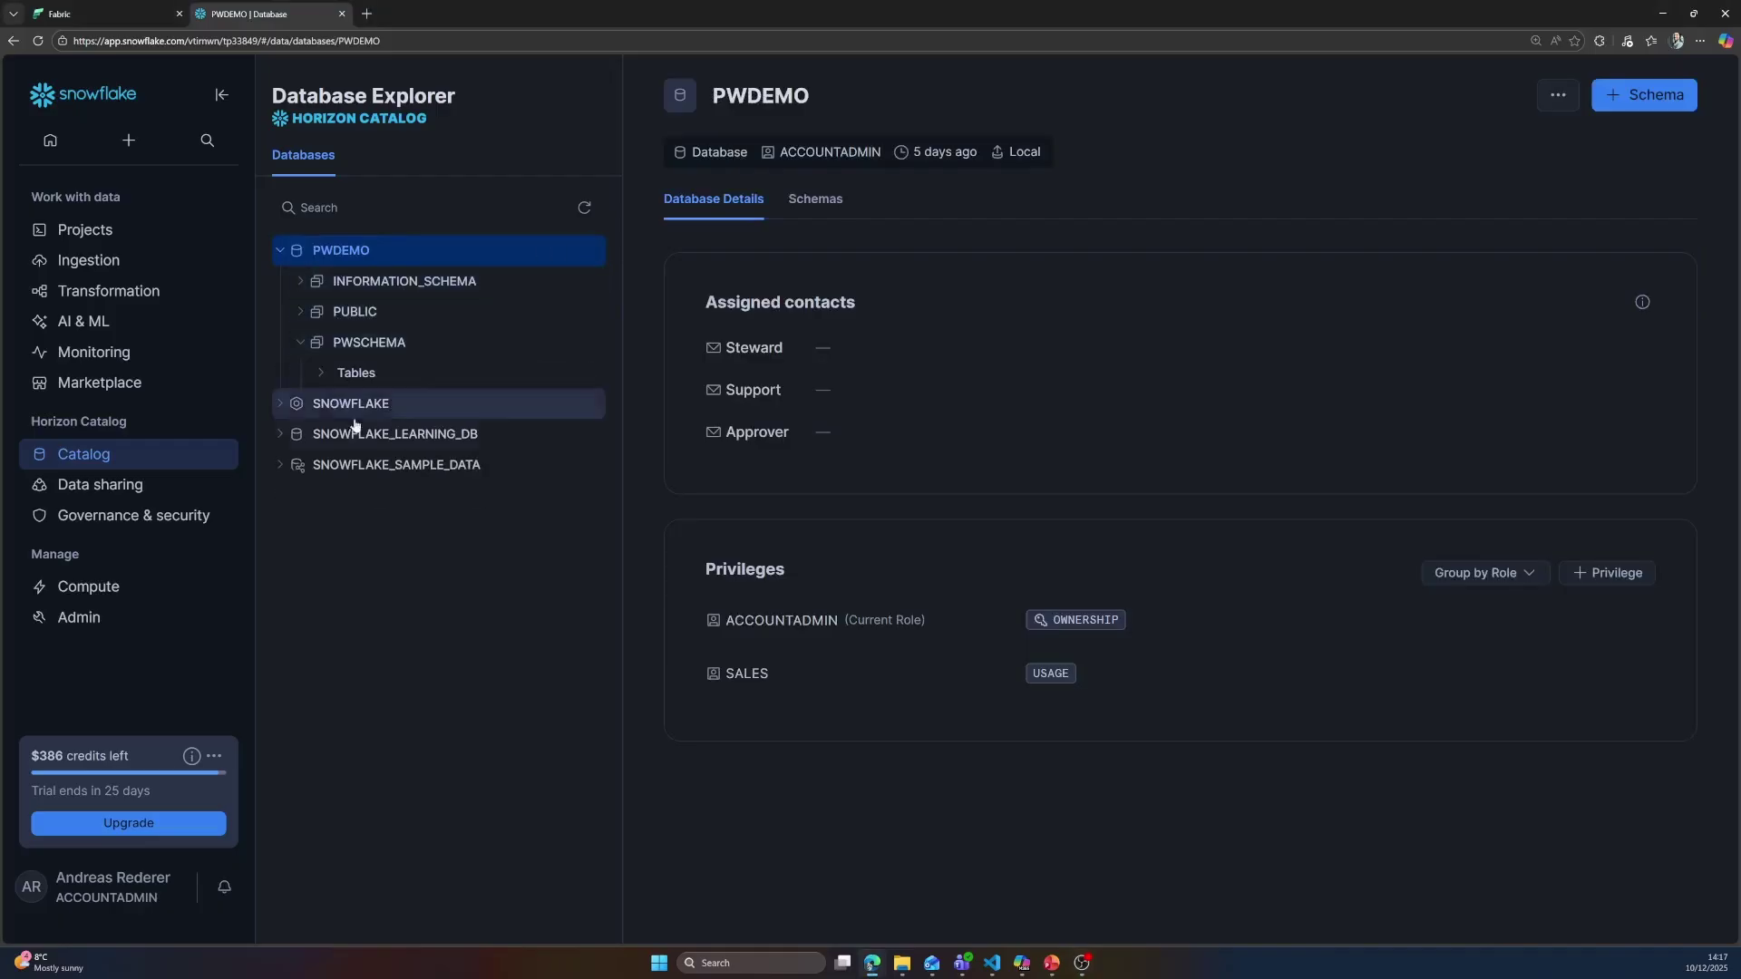
left_click(363, 374)
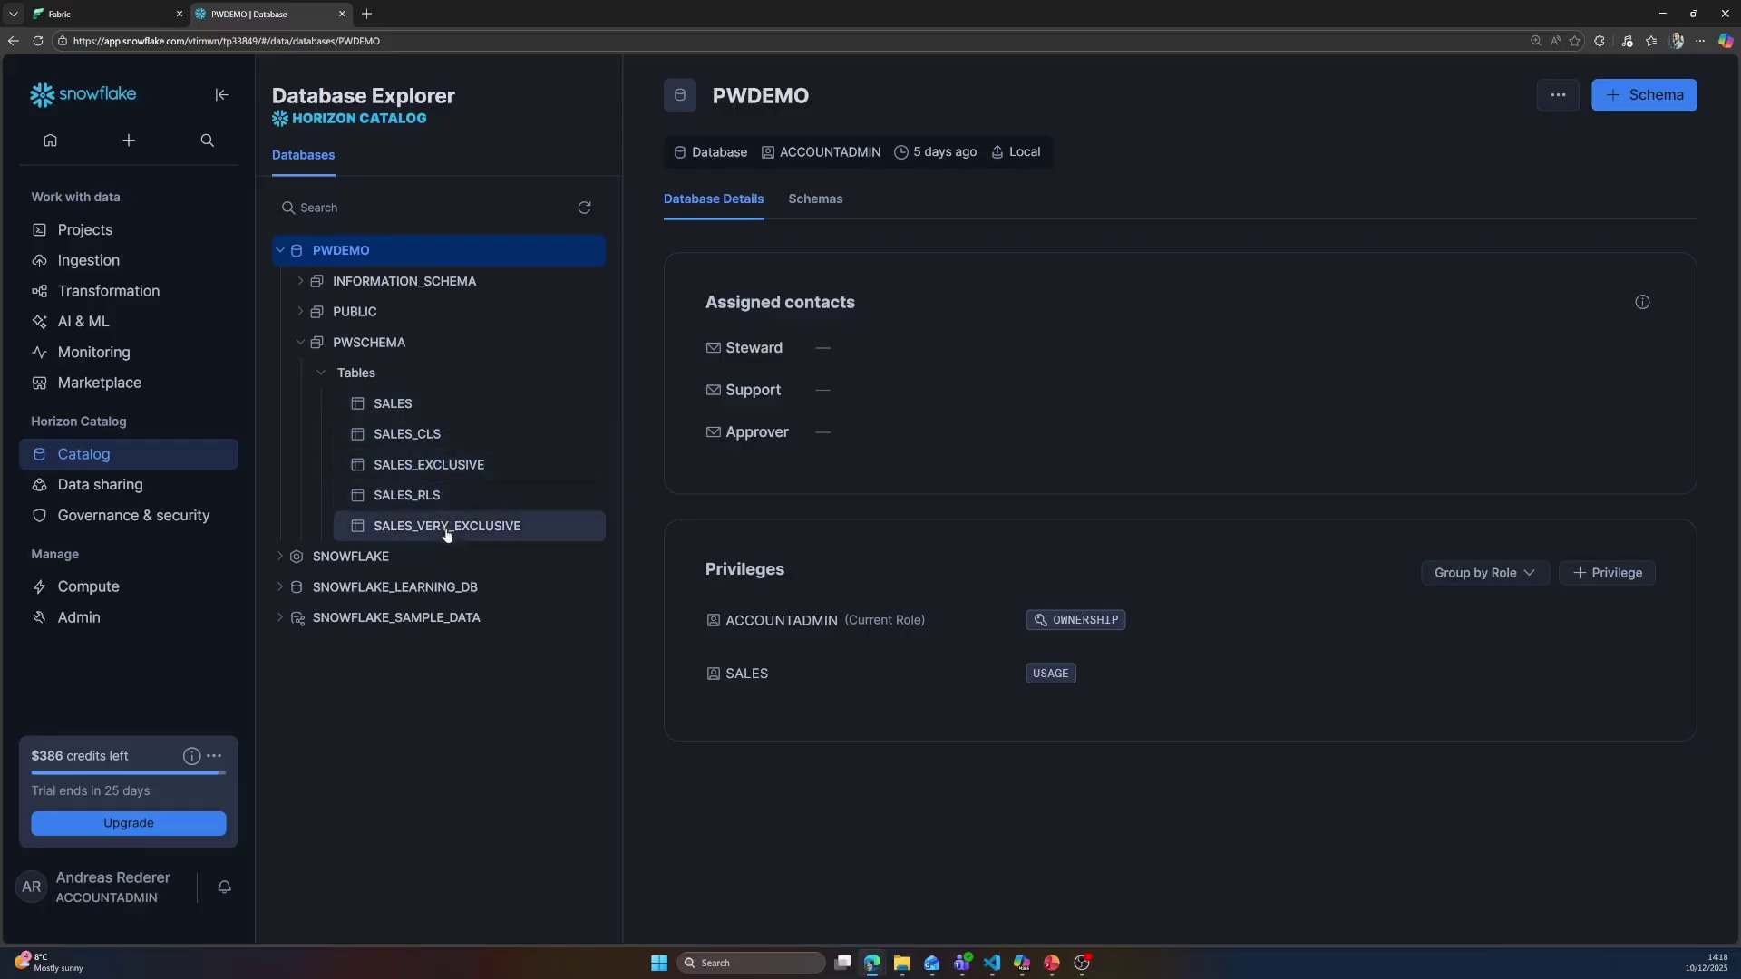
left_click(429, 416)
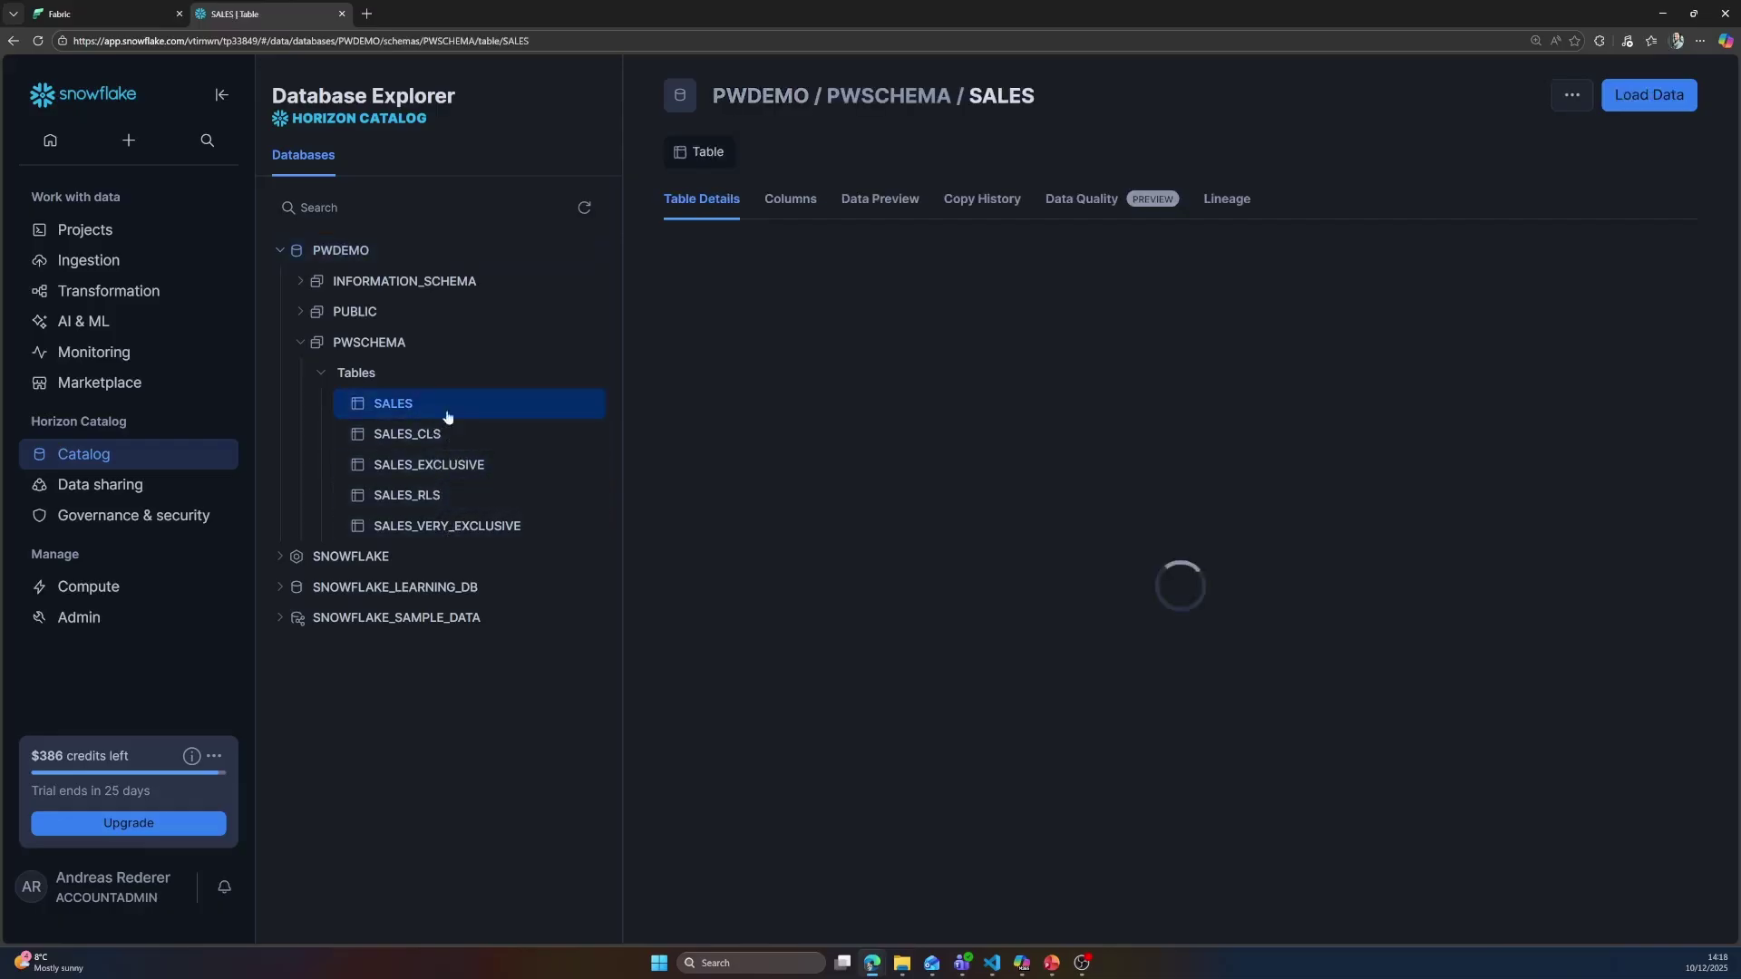
scroll(943, 466, "down", 4)
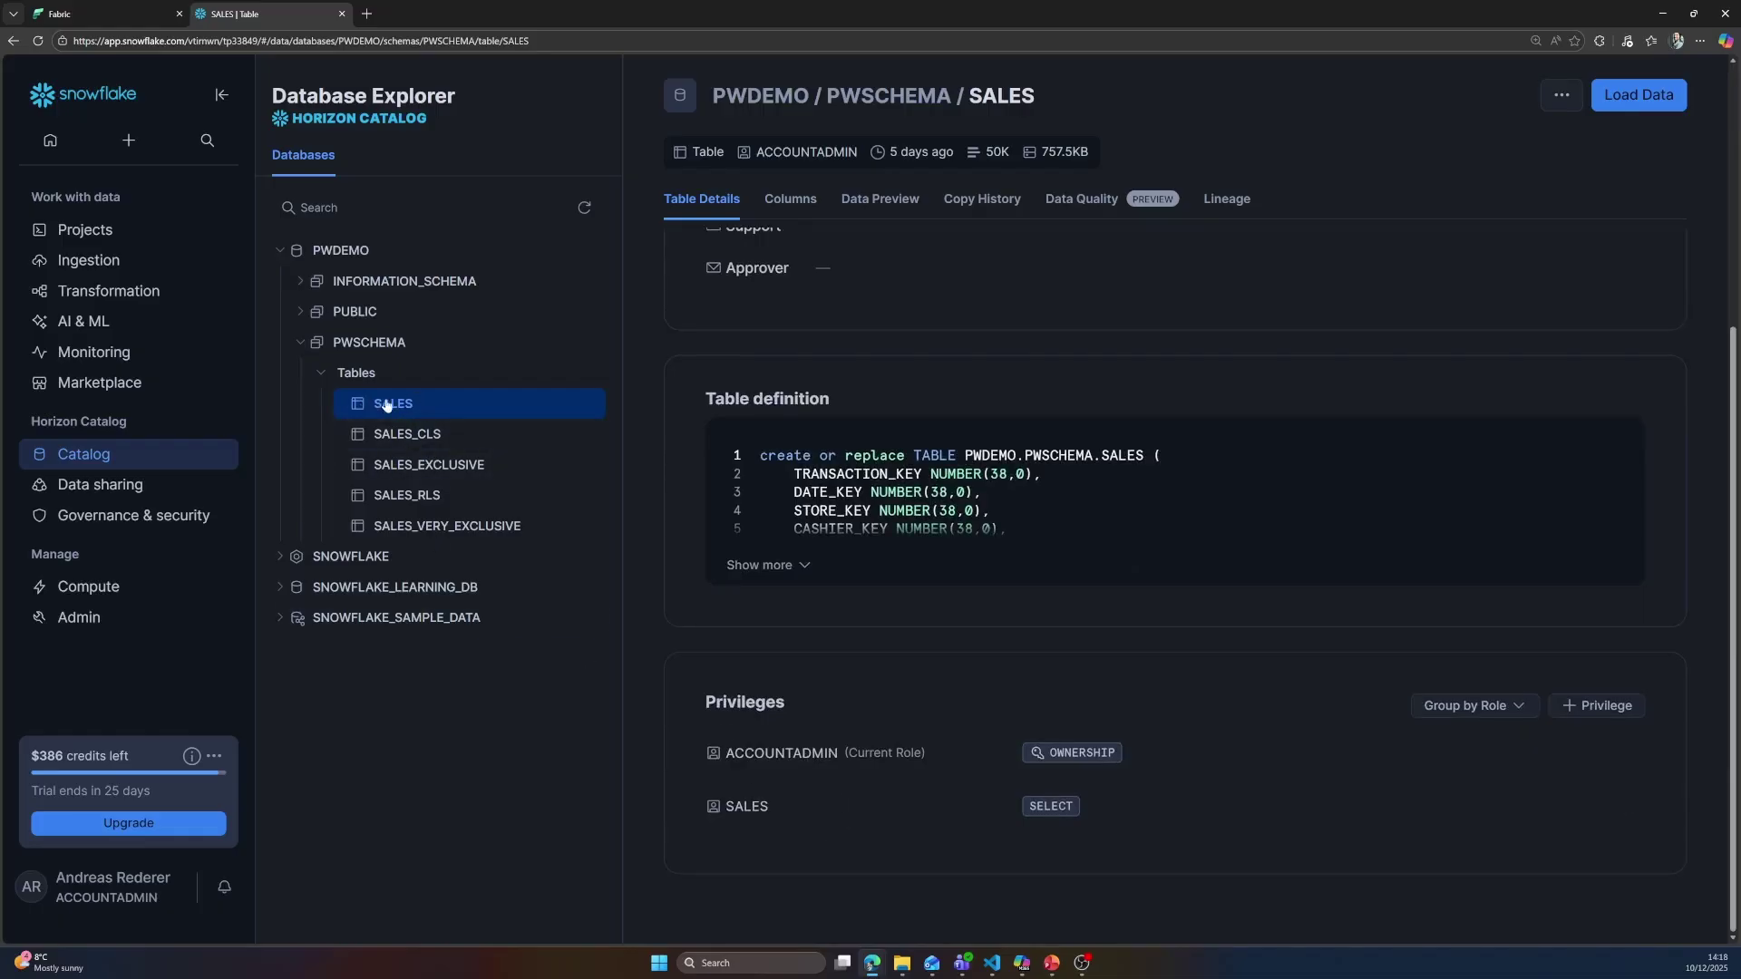
left_click(431, 464)
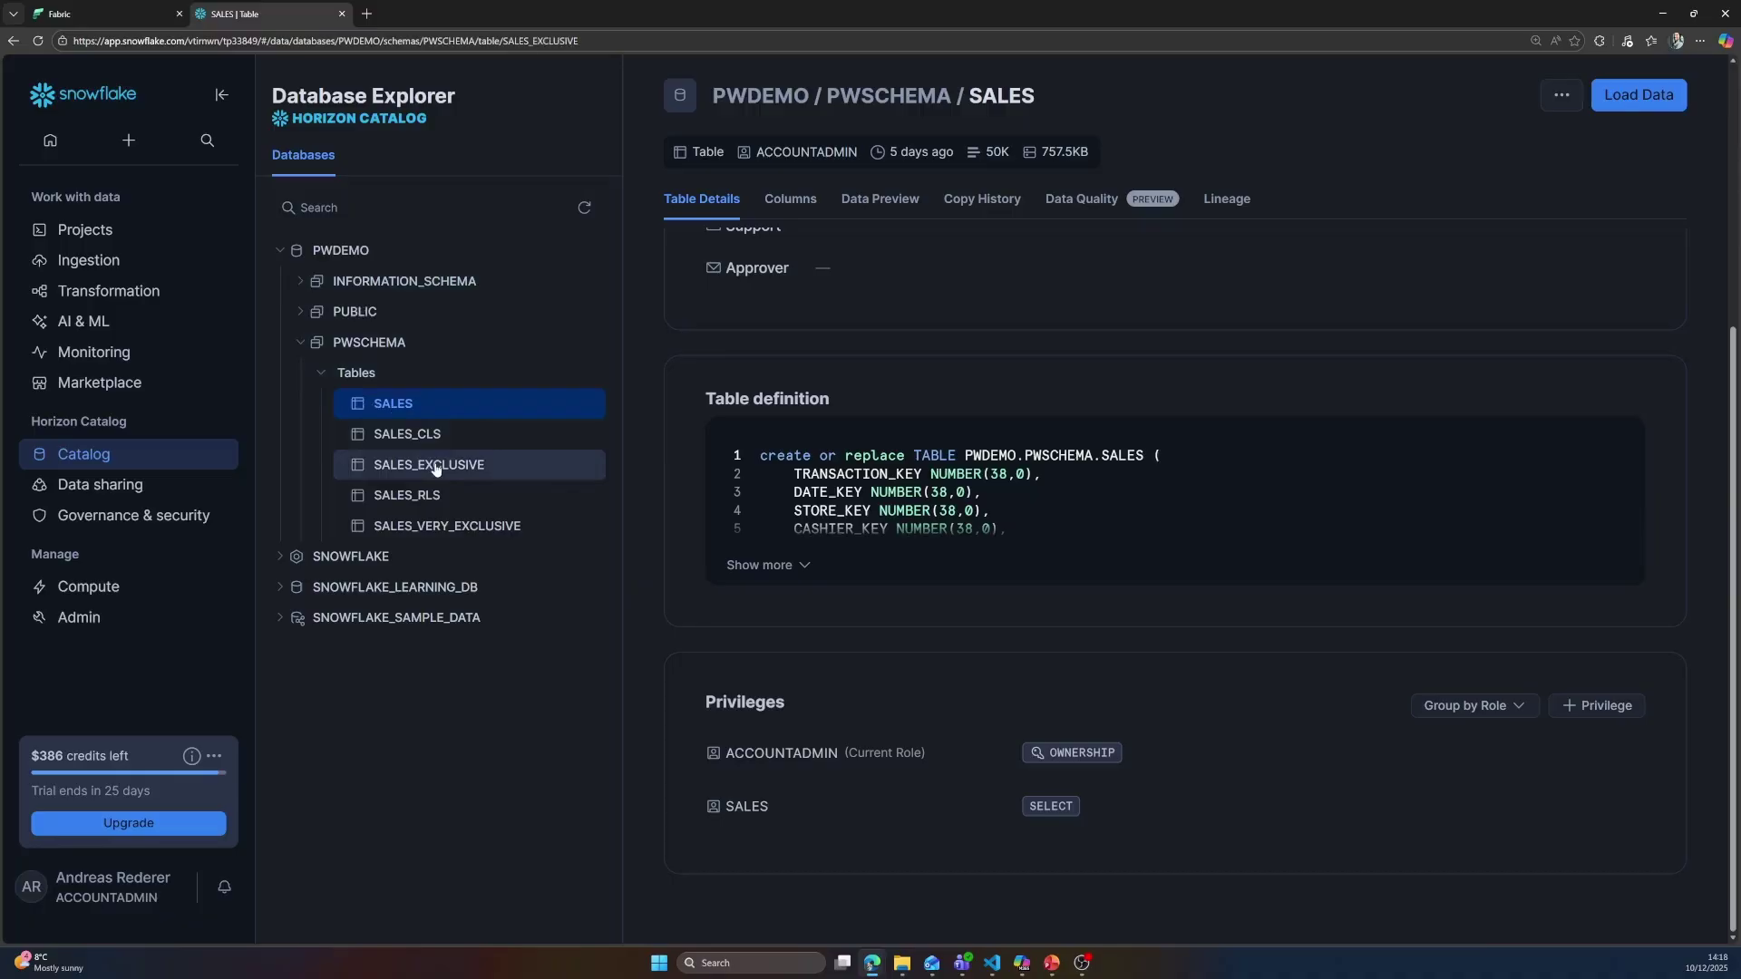
scroll(954, 550, "down", 4)
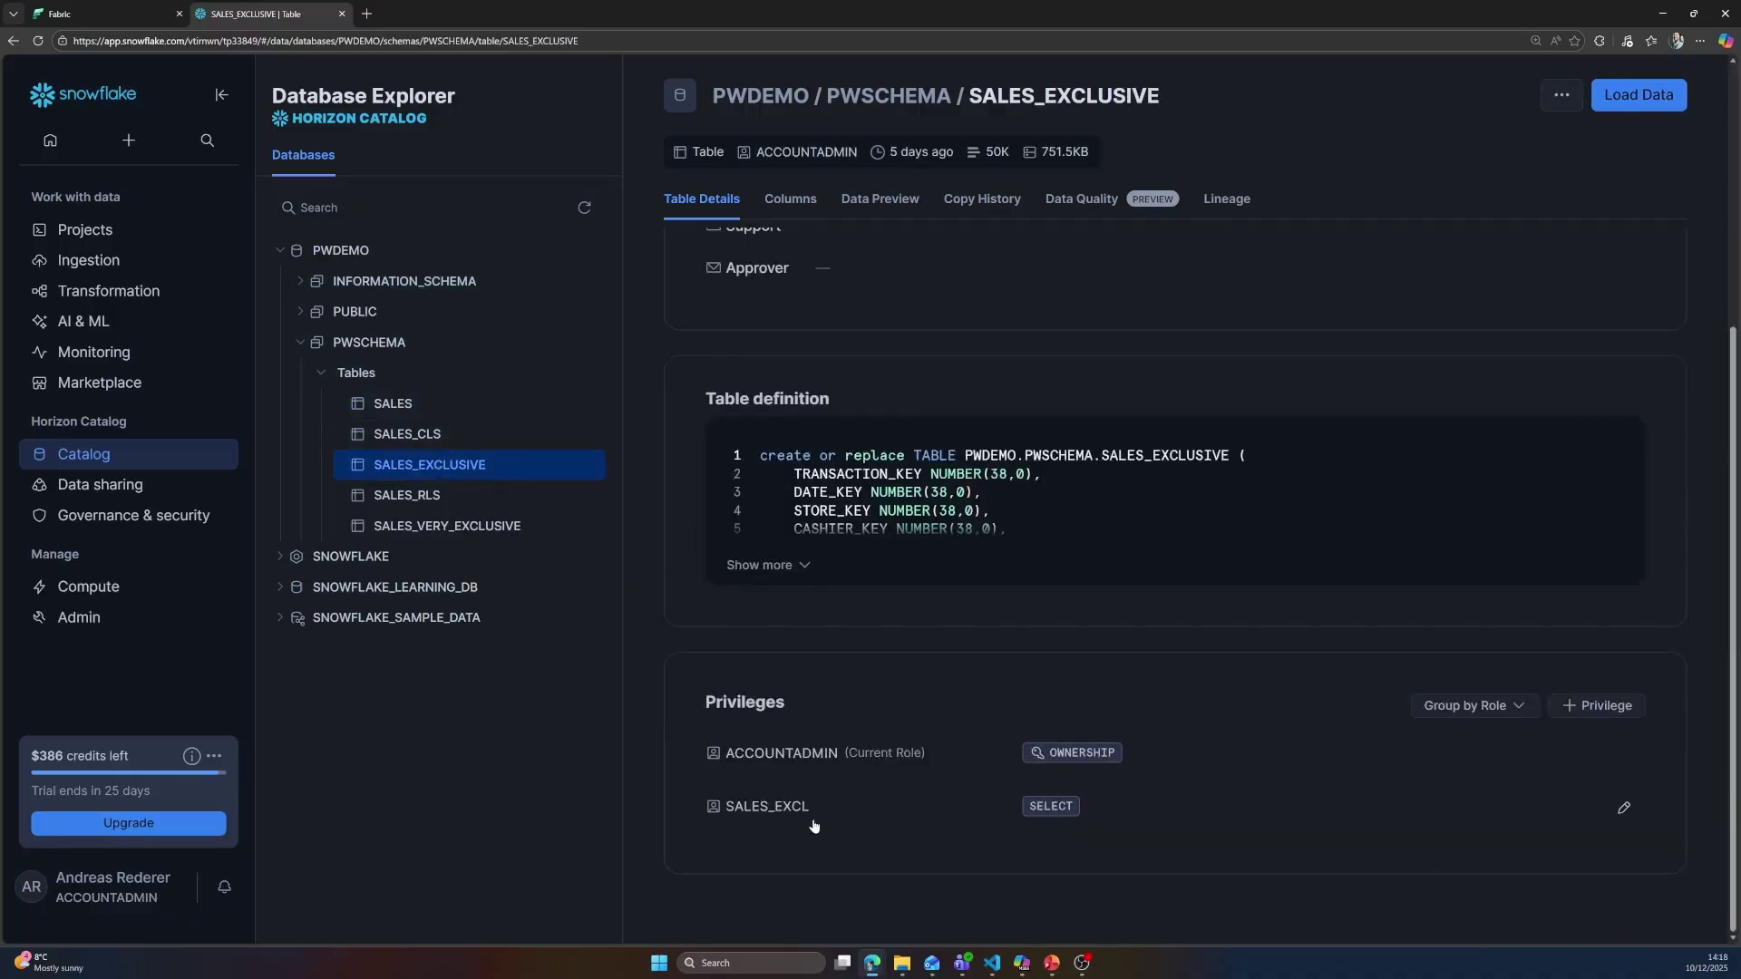
left_click(462, 527)
scroll(843, 716, "down", 4)
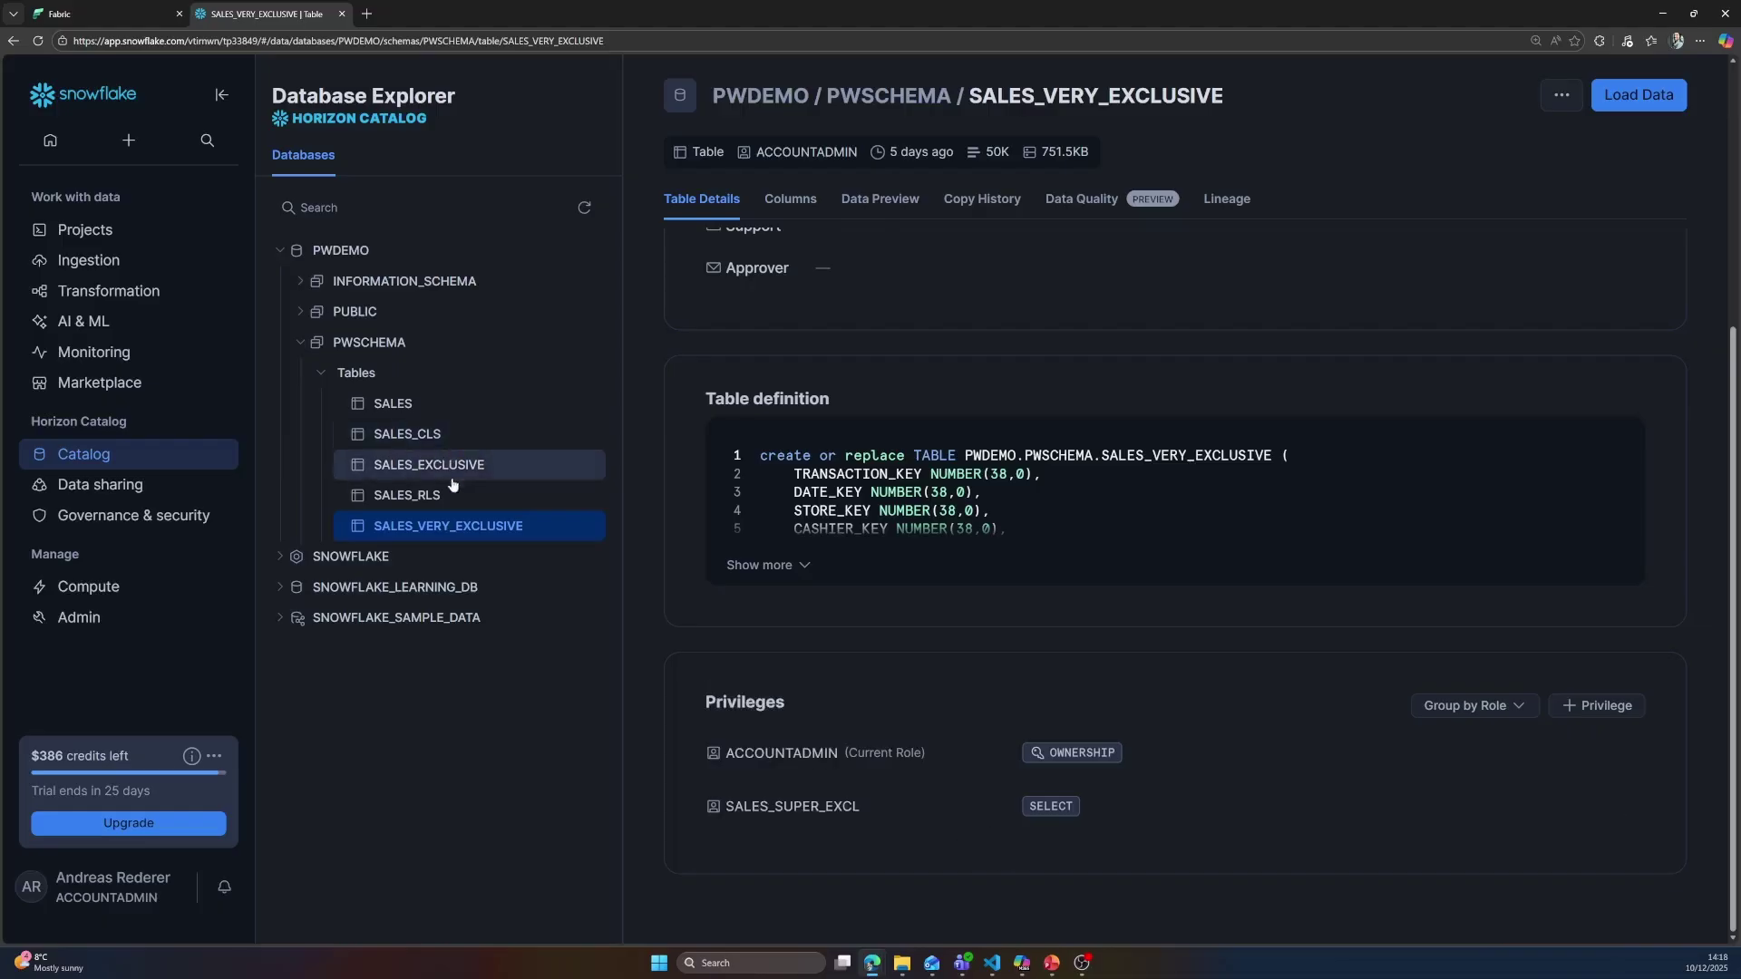
- Examine the access policies, table definitions and role privileges of SALES_RLS and SALES_CLS, and return to the SALES table
left_click(436, 503)
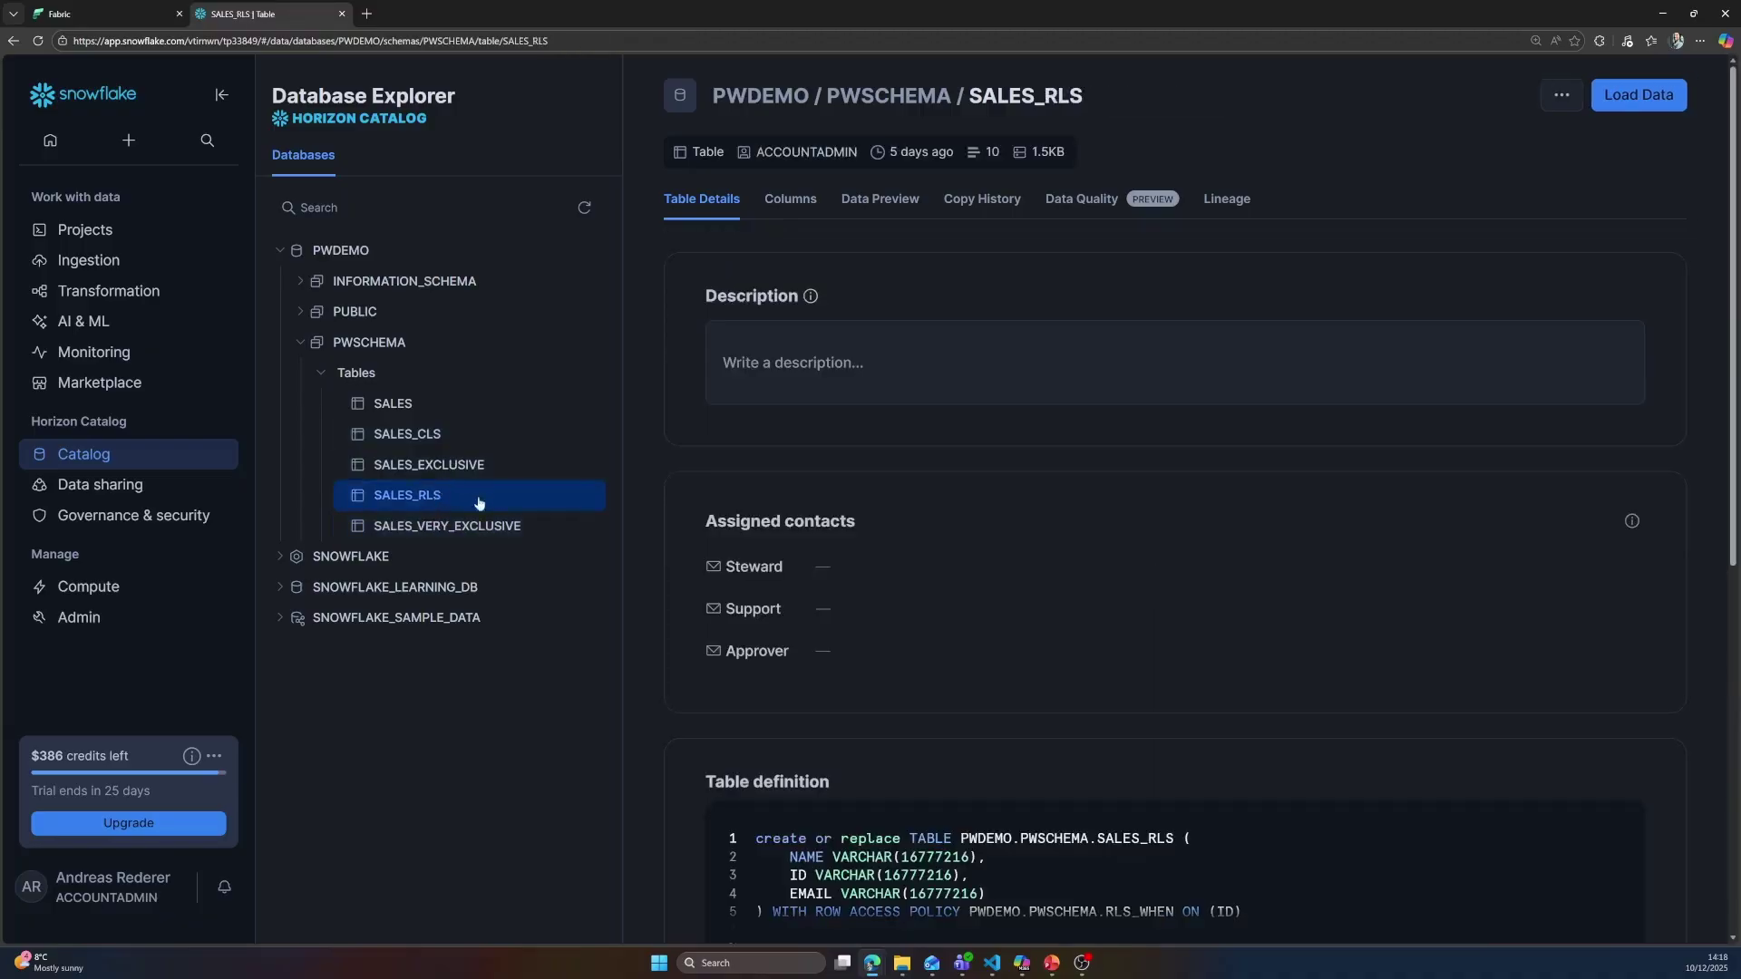
scroll(993, 562, "down", 7)
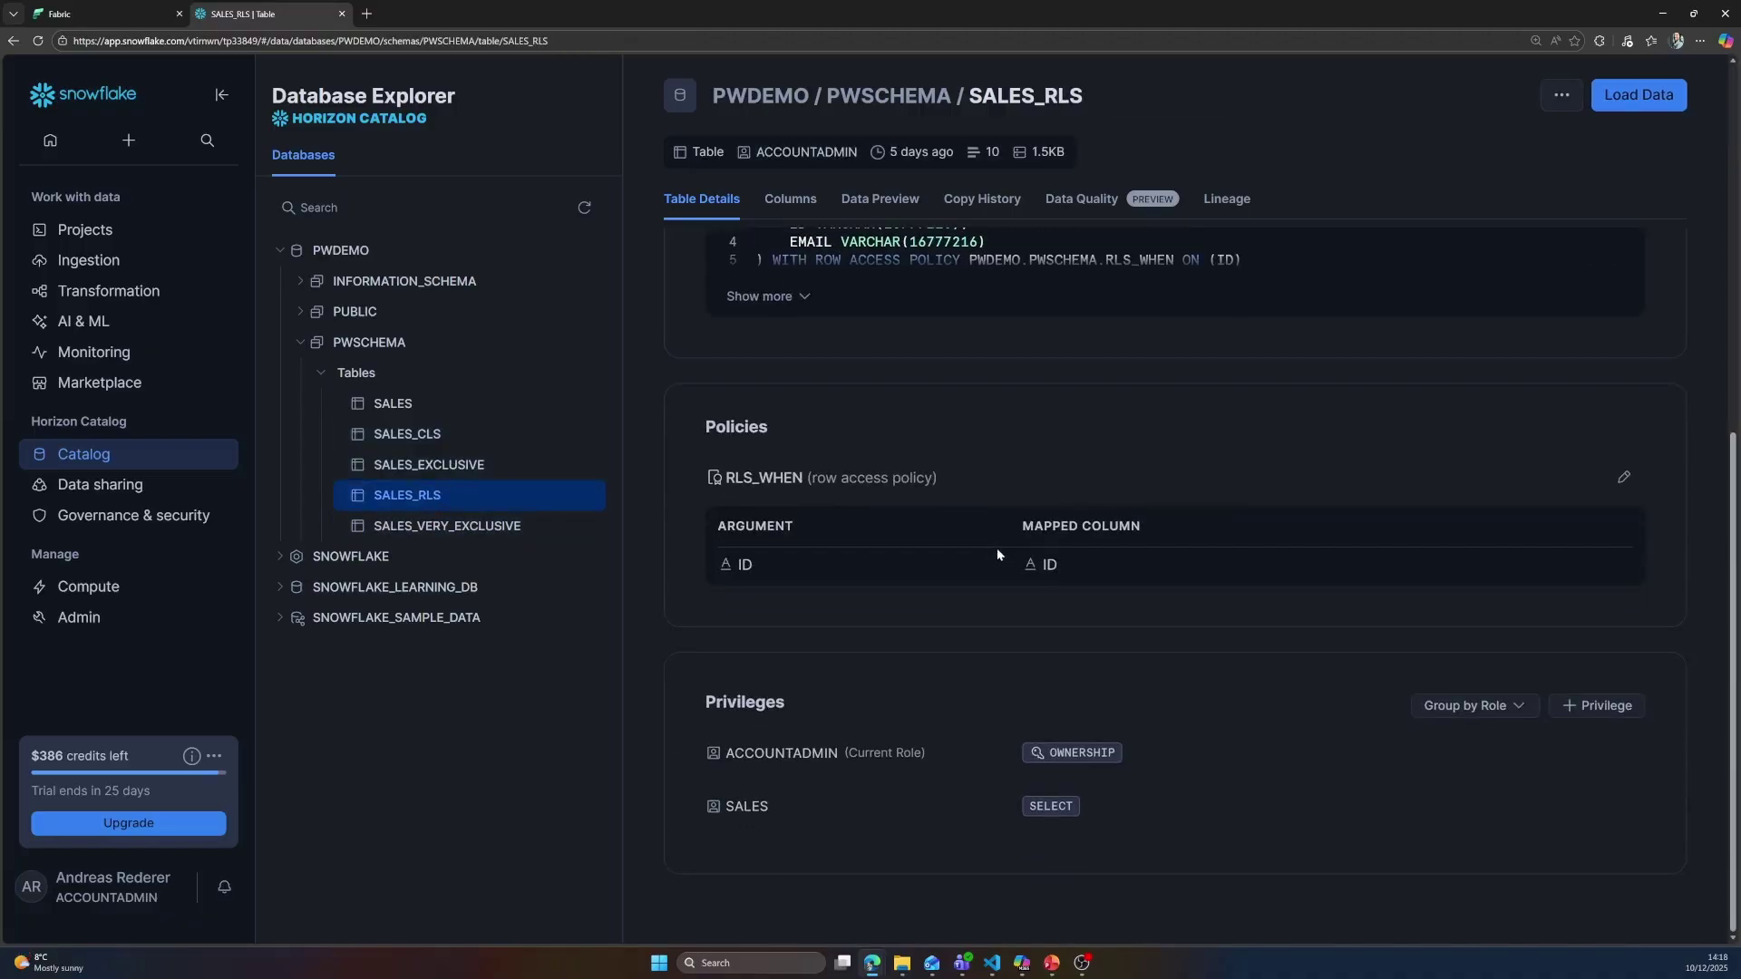
mouse_move(798, 810)
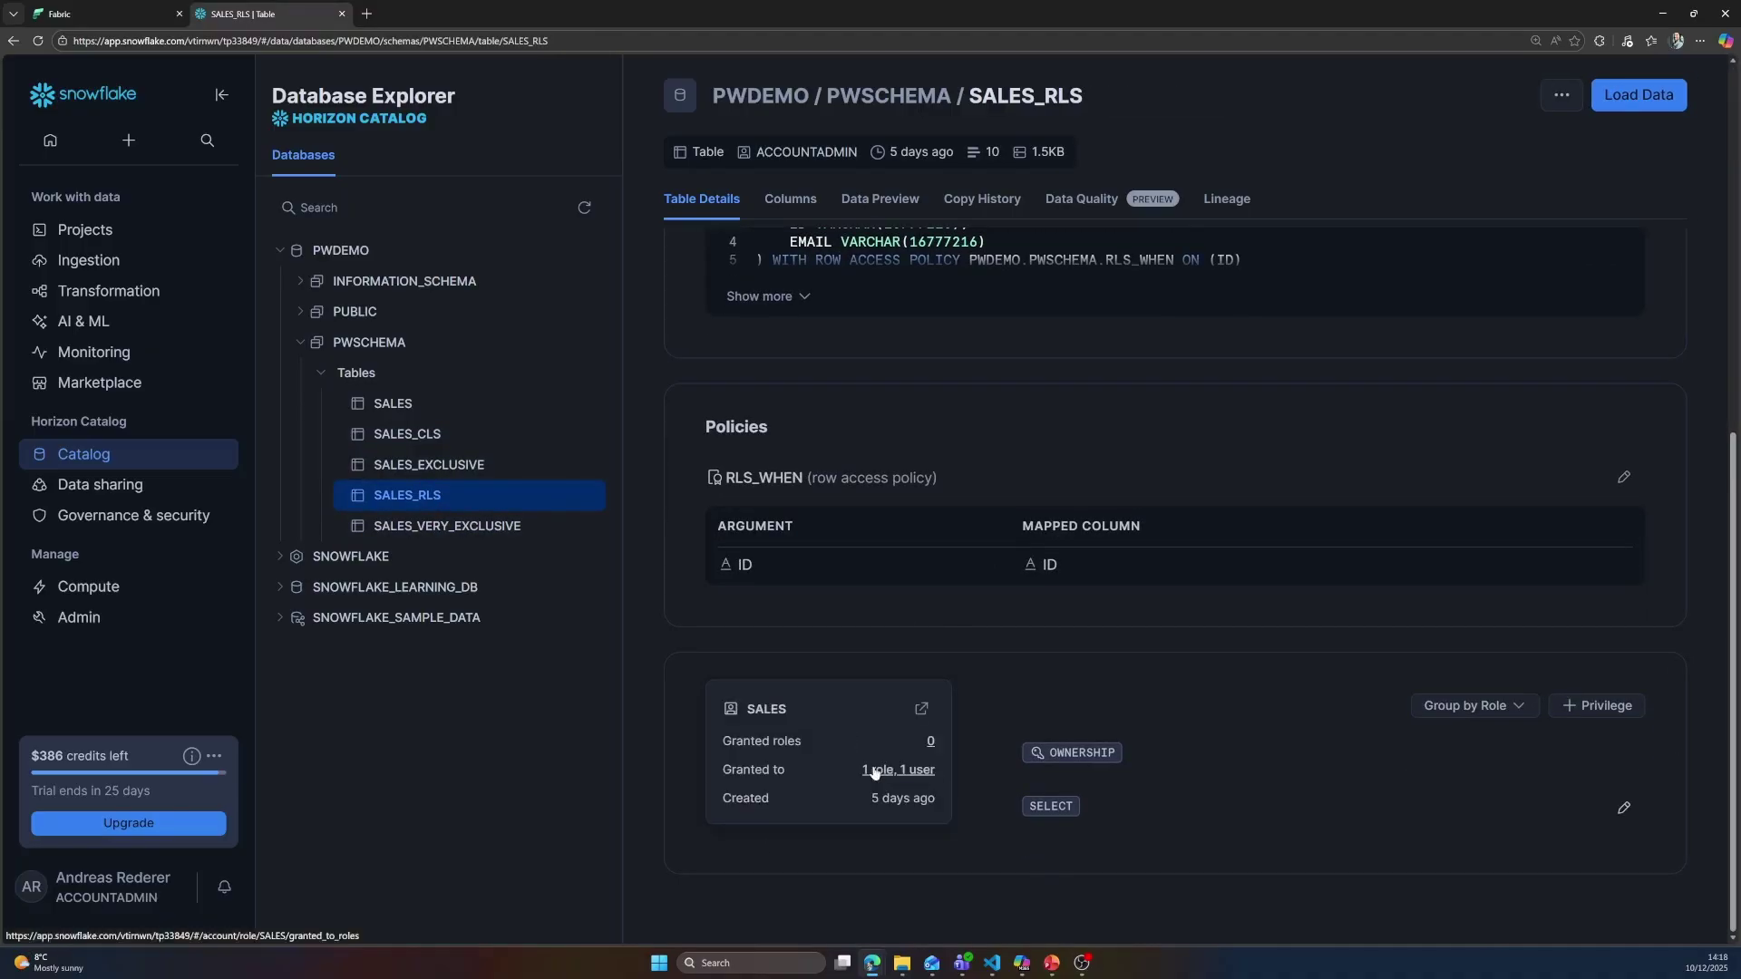
scroll(906, 673, "up", 7)
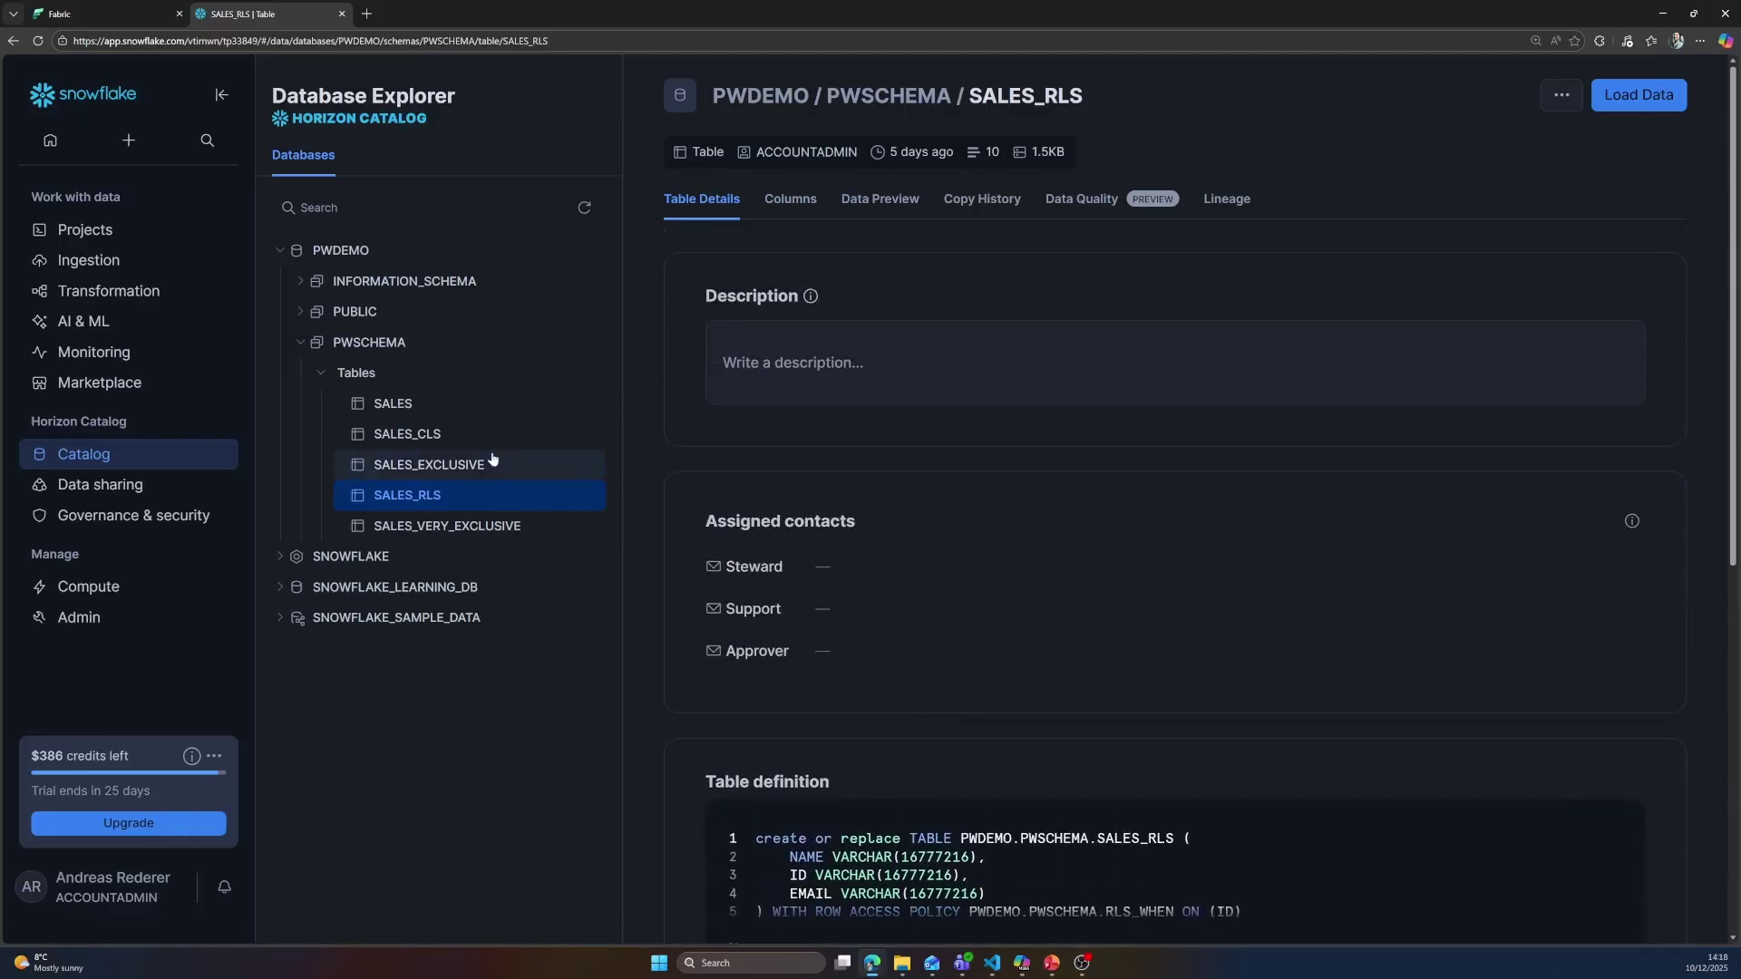
left_click(449, 438)
scroll(1065, 568, "down", 4)
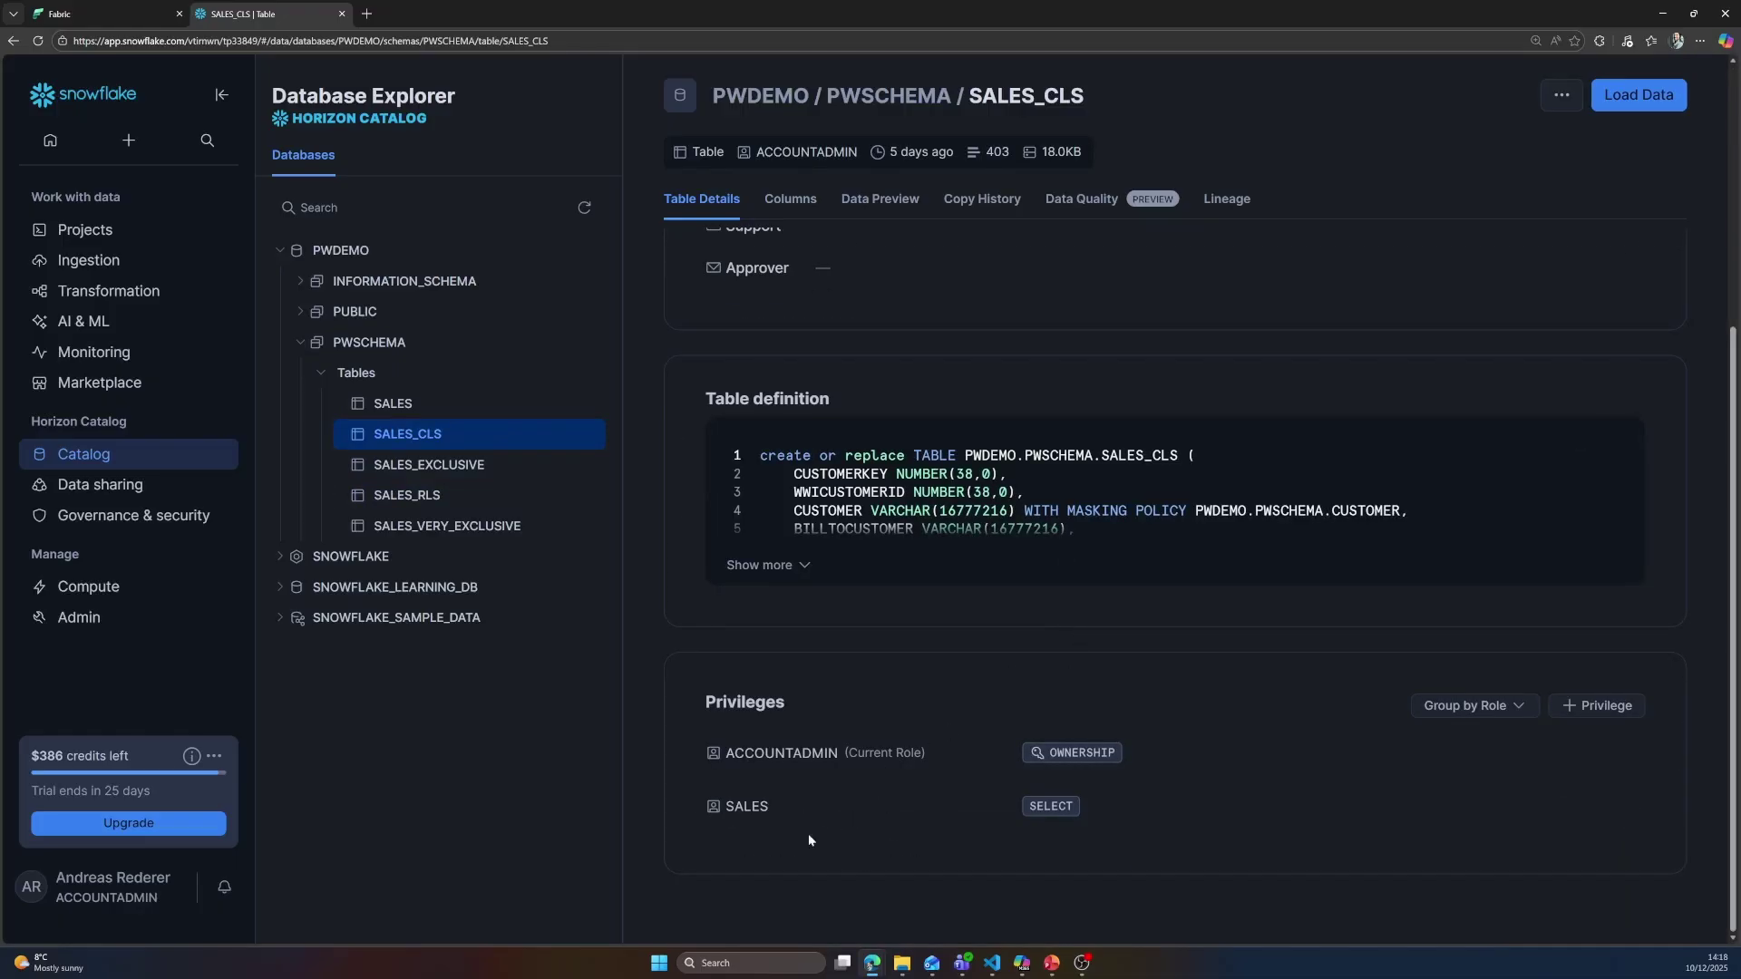
scroll(900, 769, "up", 4)
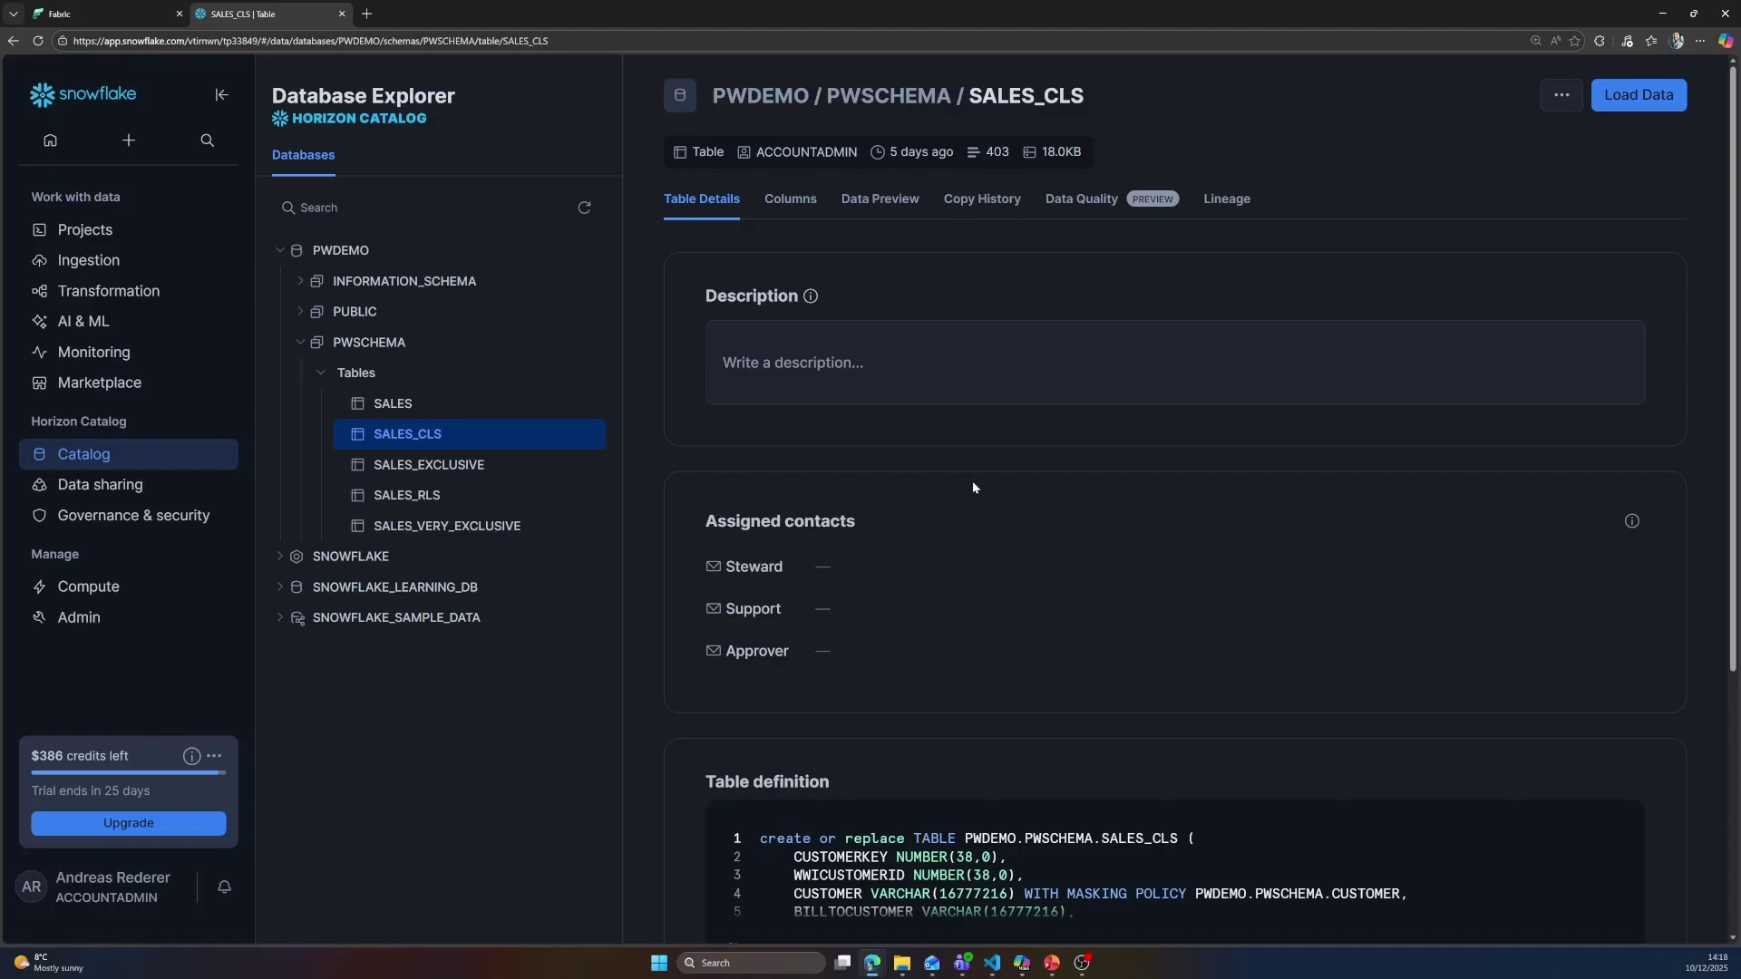
left_click(445, 410)
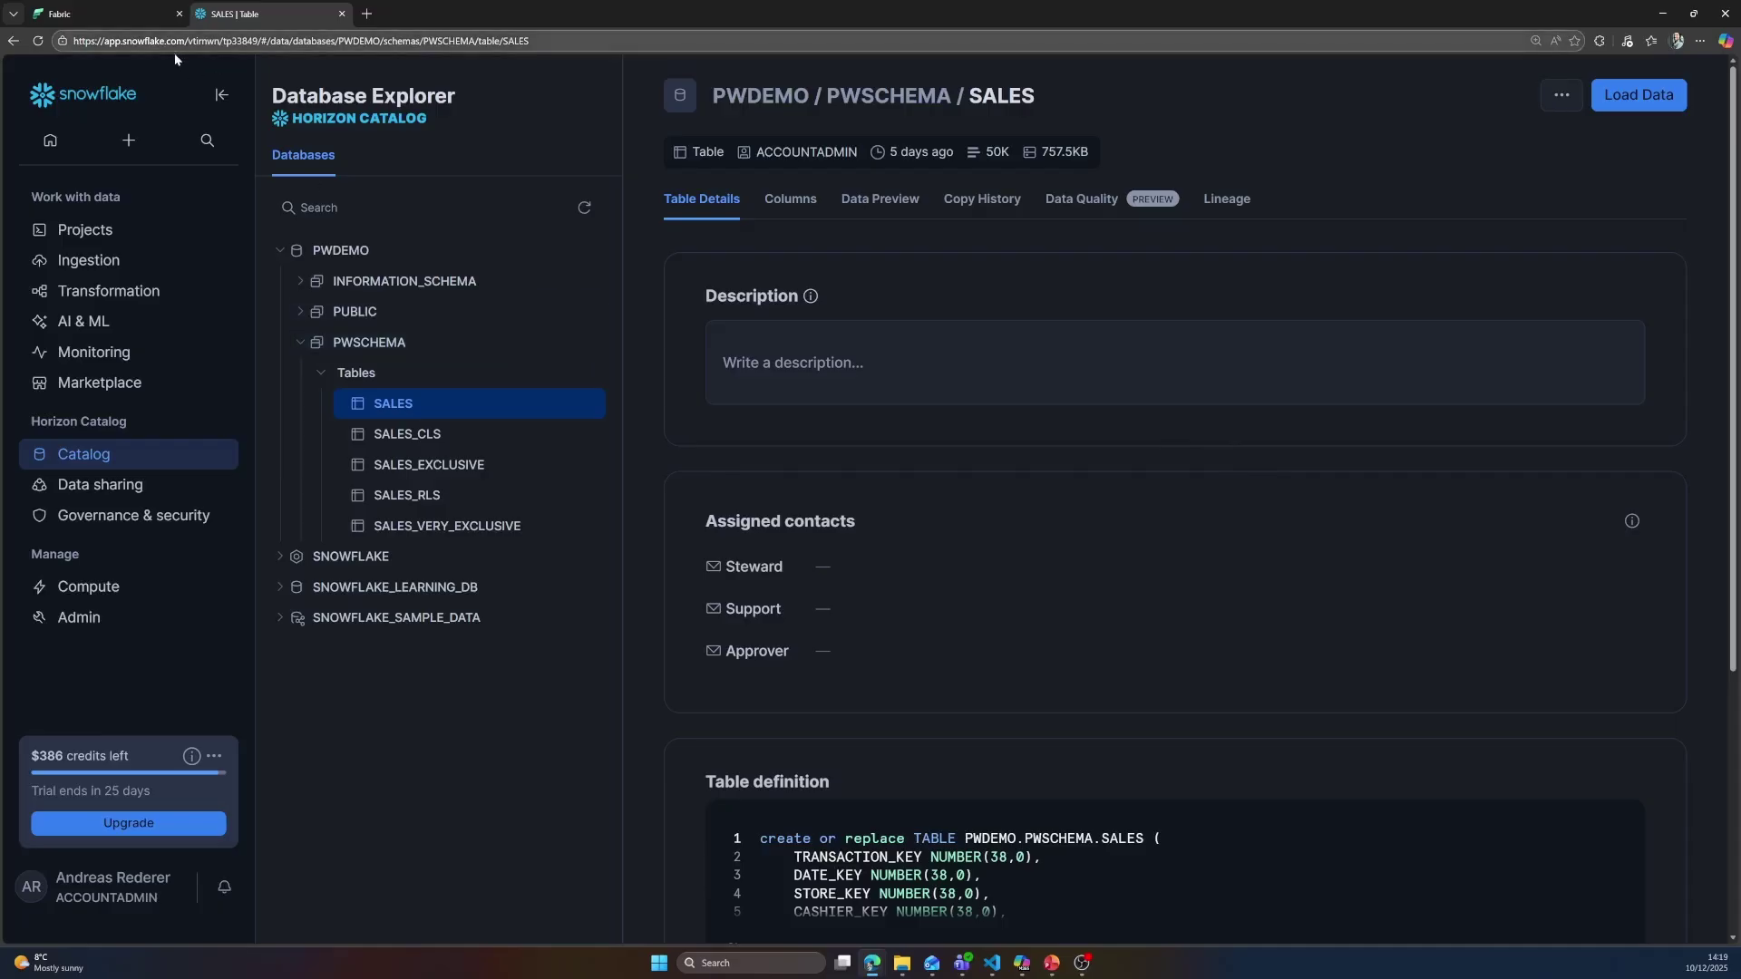
- Switch to Fabric and start a new Mirrored Snowflake item in the PWDEMO folder of the policyweavertest workspace
left_click(127, 20)
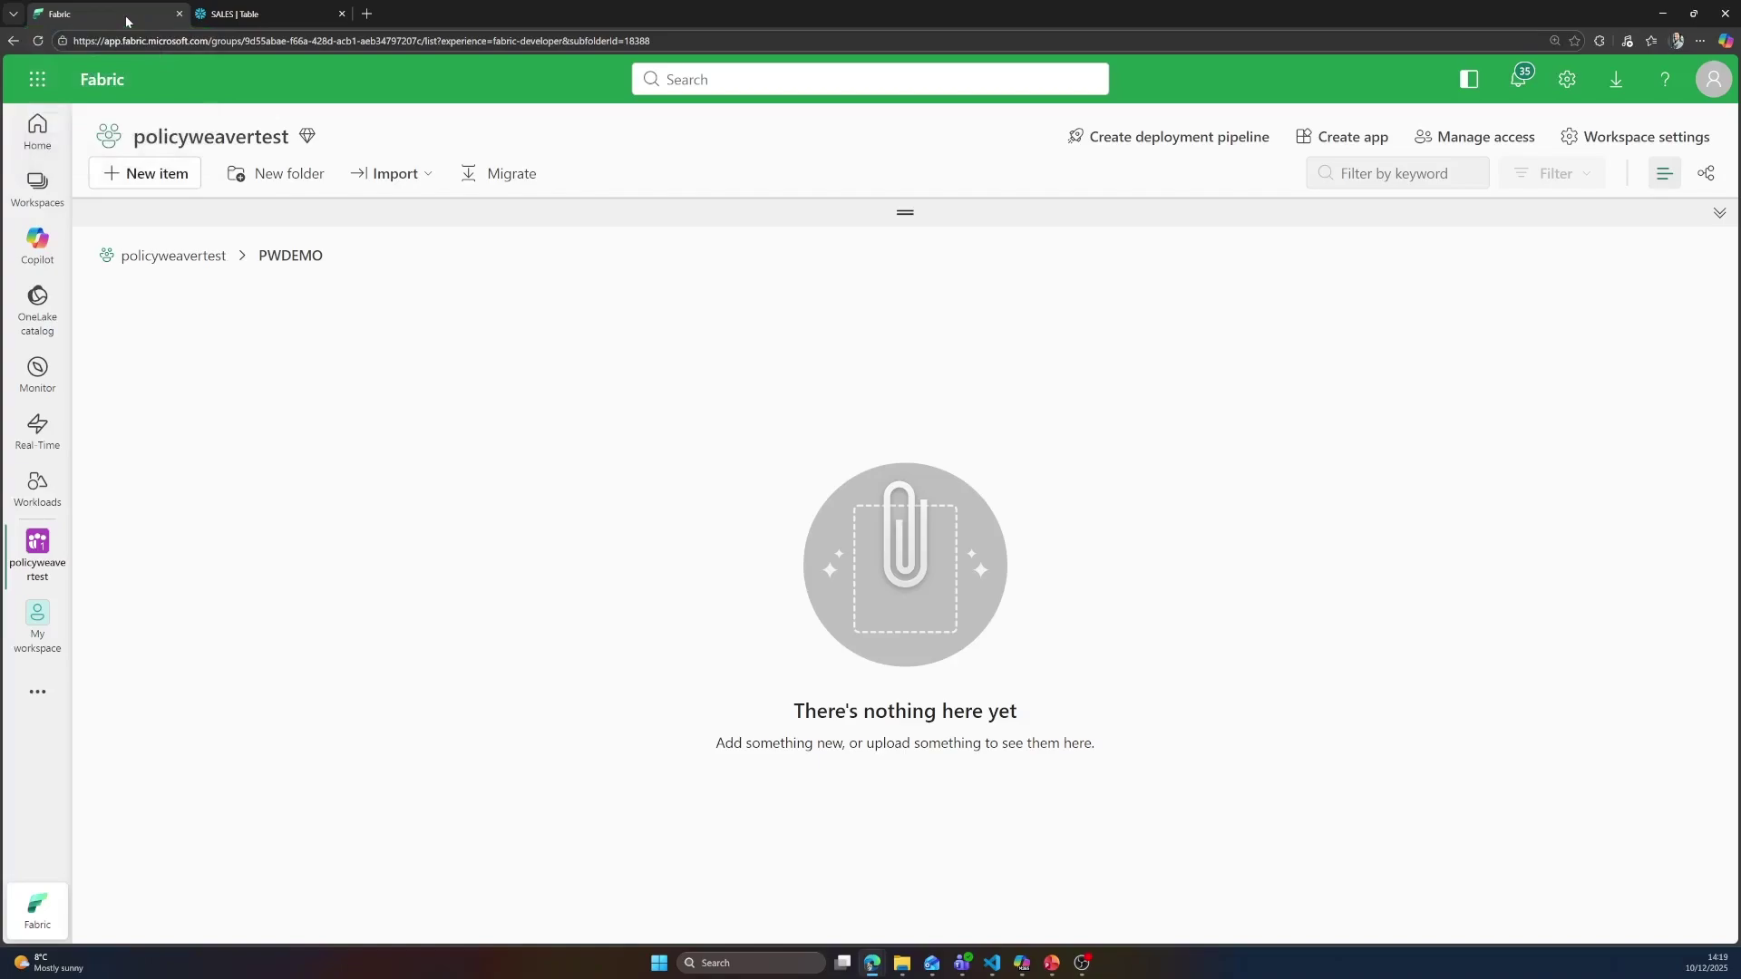
left_click(148, 175)
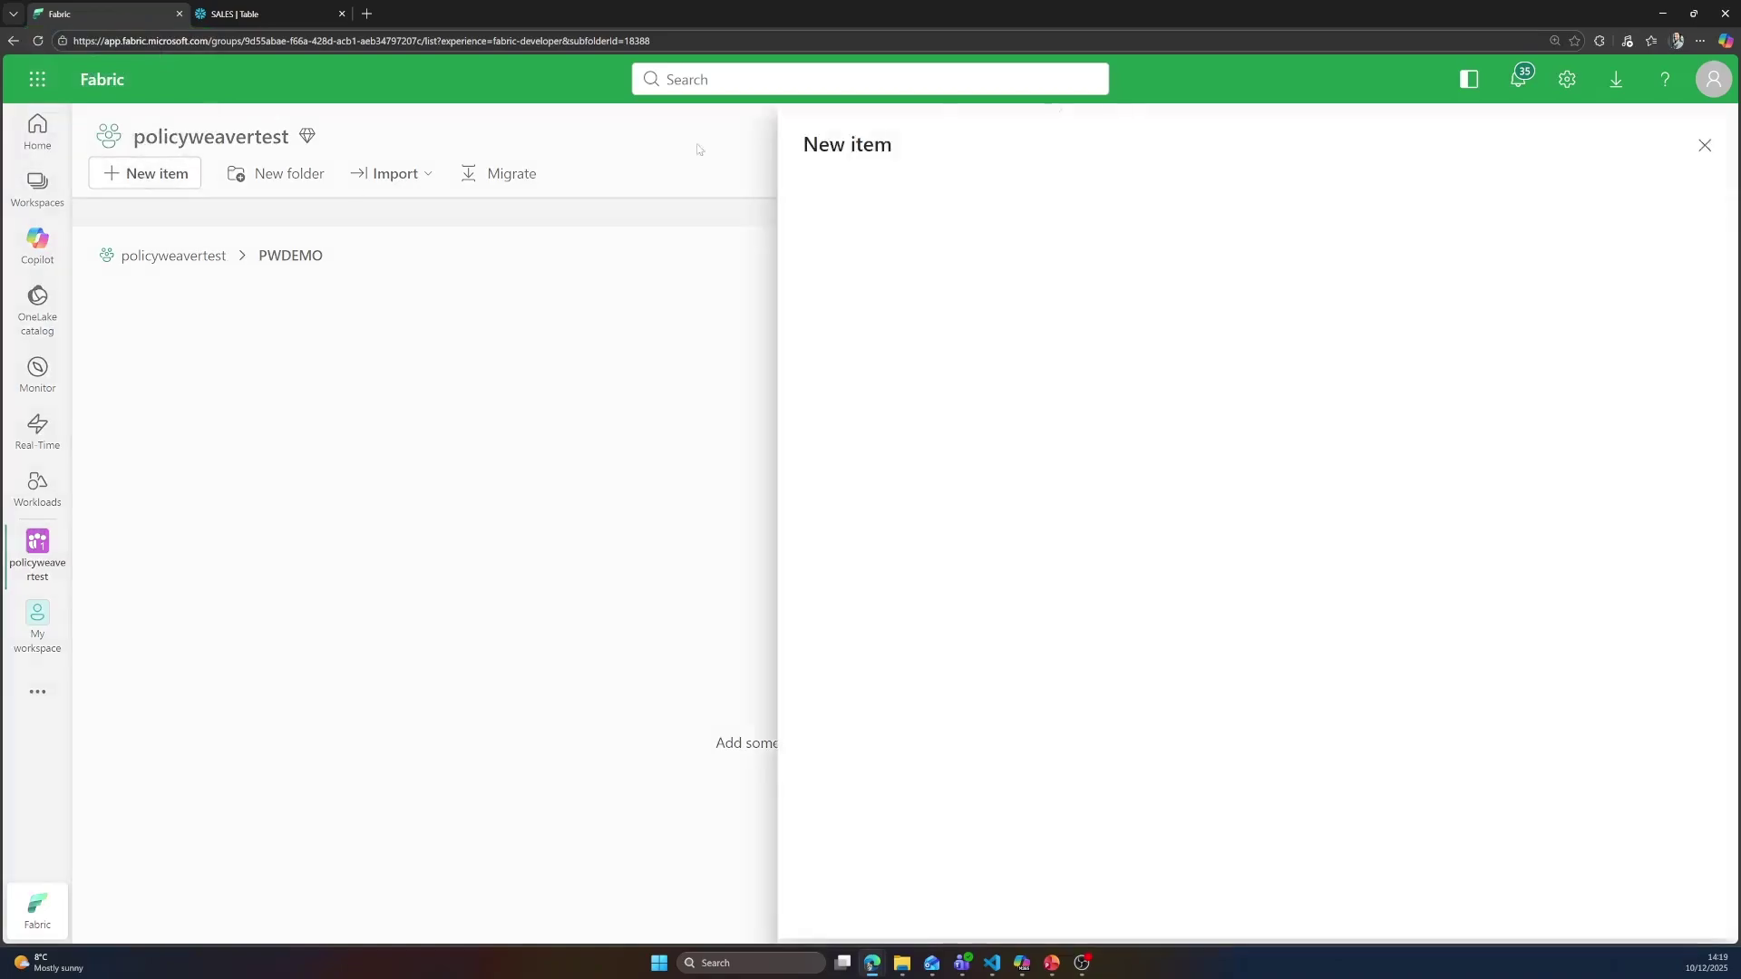
left_click(998, 180)
left_click(1584, 183)
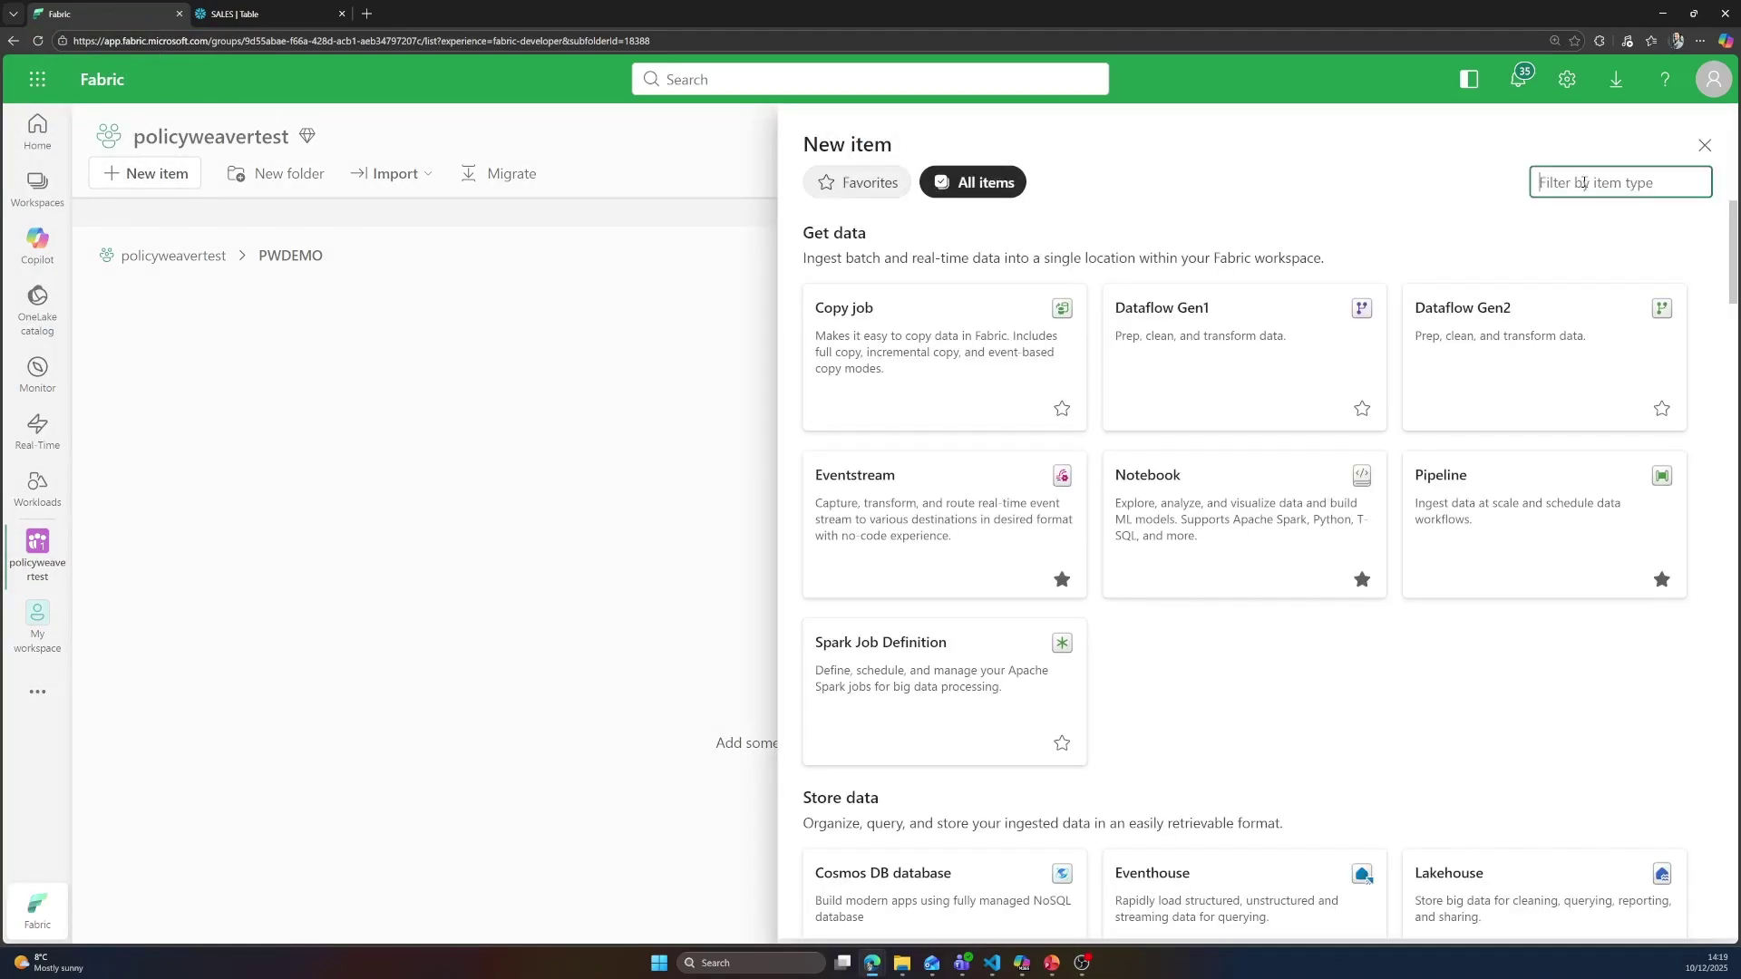
type("snowfl")
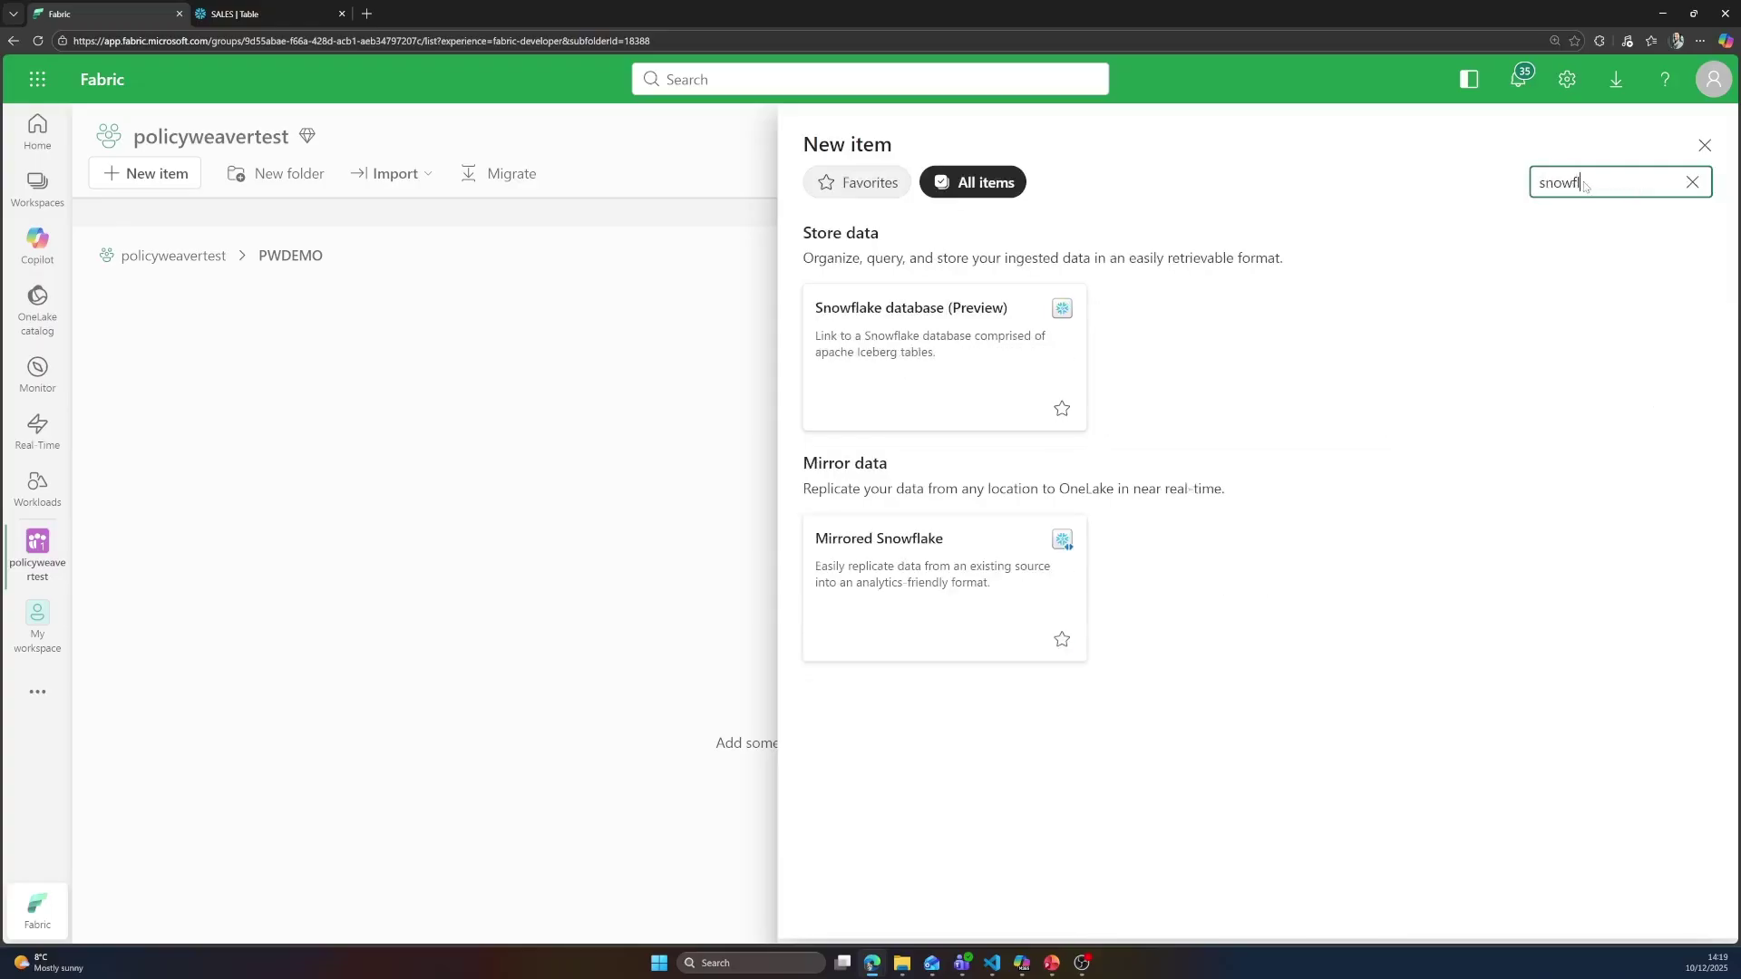
left_click(888, 571)
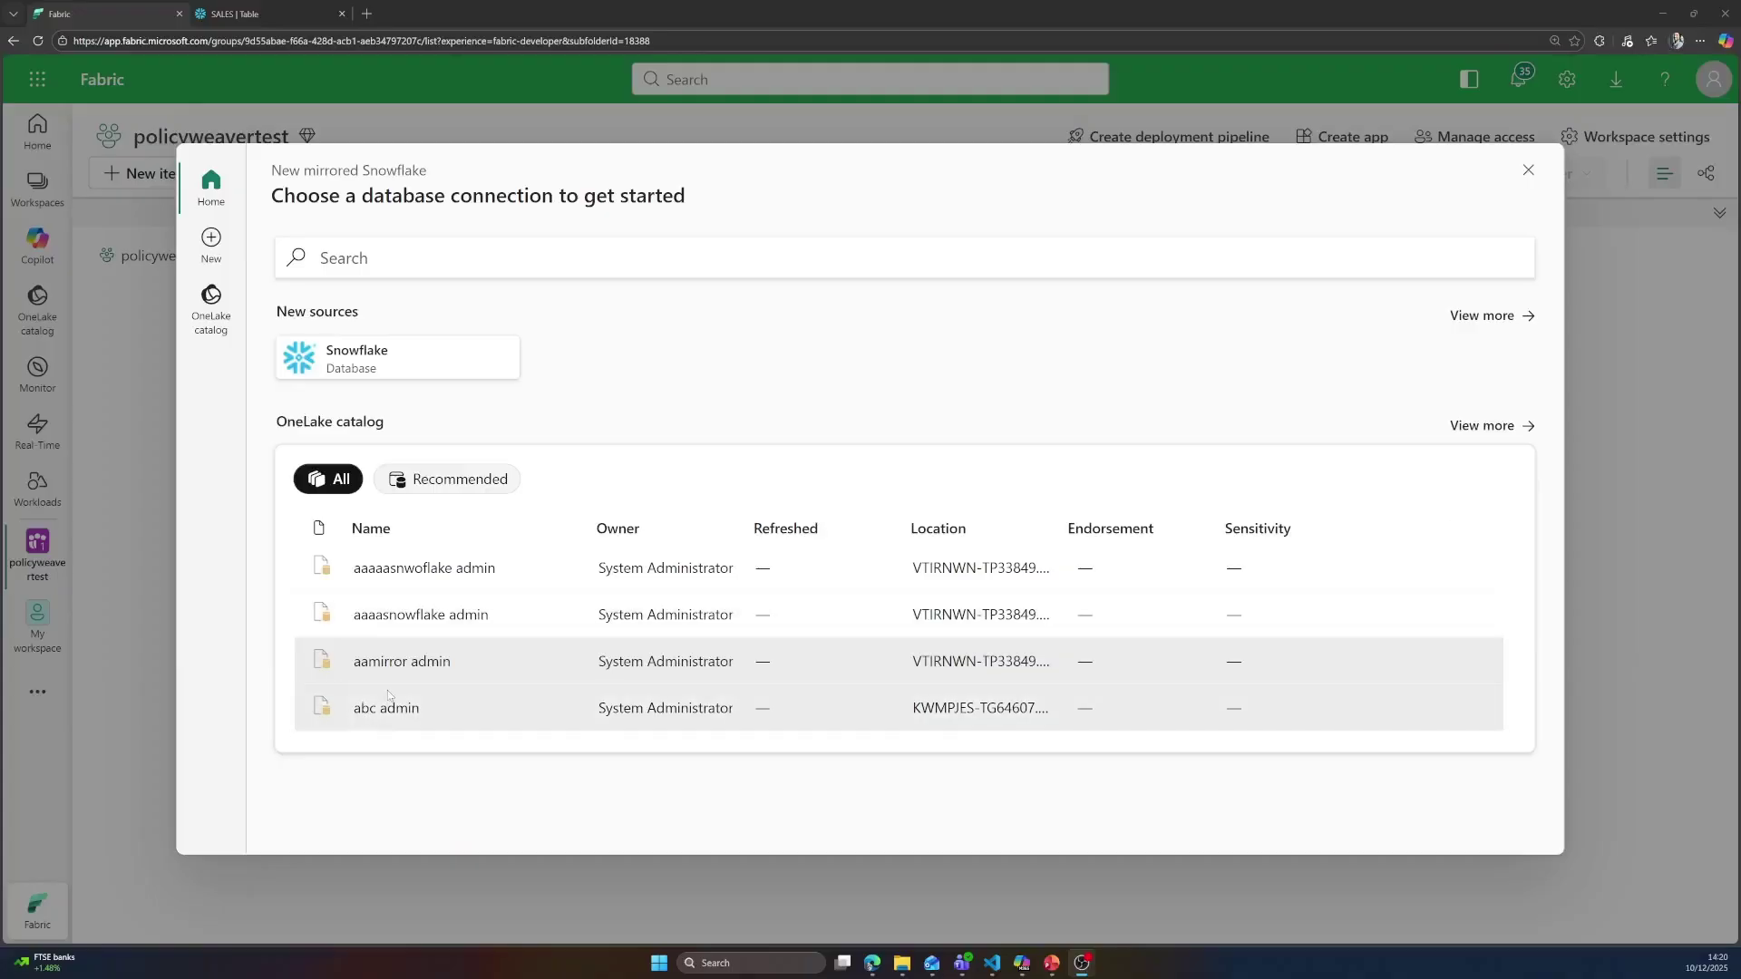
- Connect to the Snowflake database PWDEMO through the existing aamirror admin connection
left_click(492, 657)
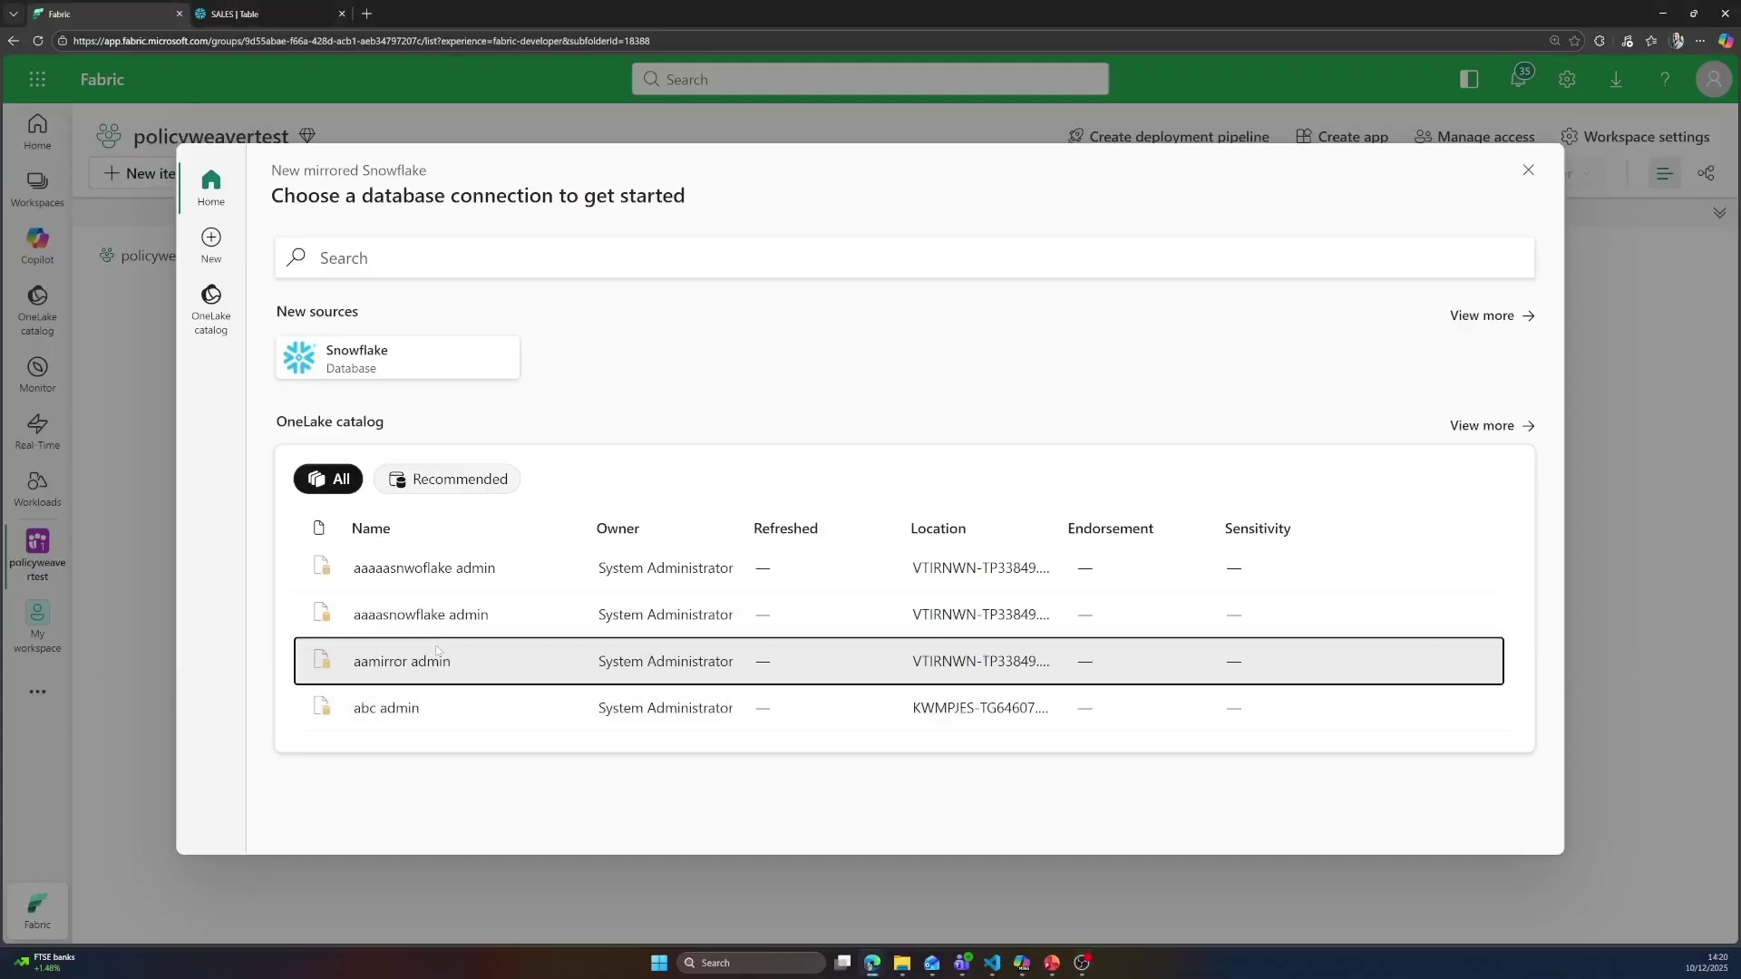
left_click(733, 324)
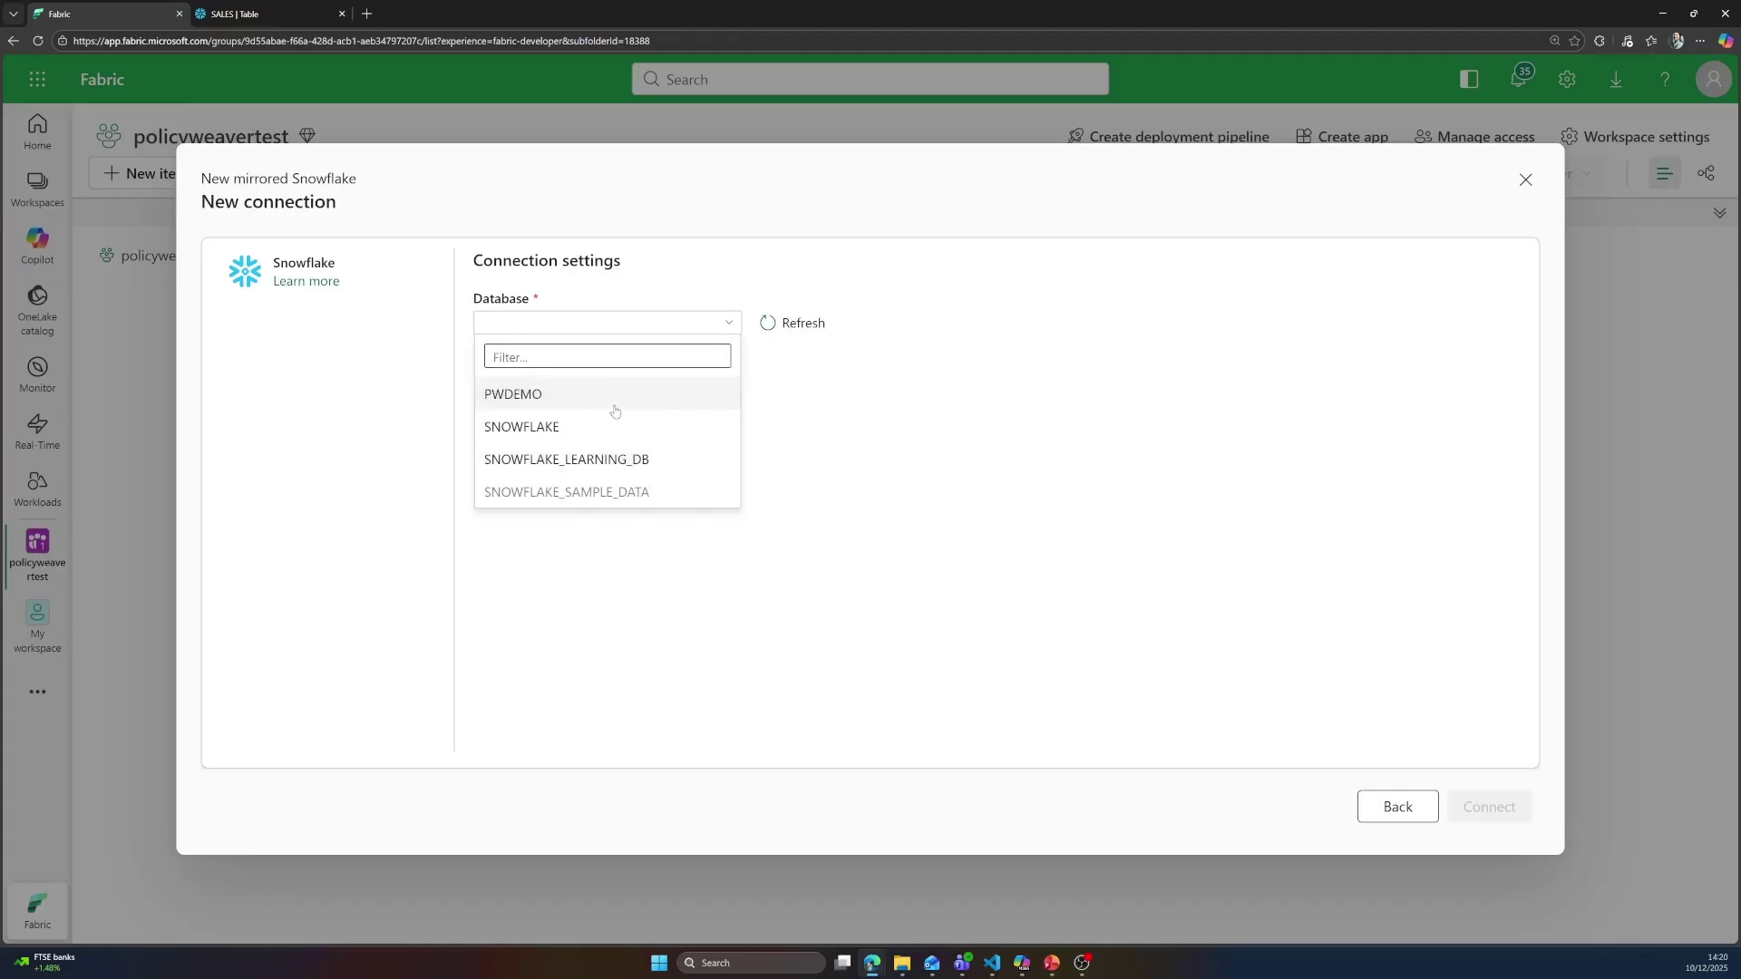
left_click(544, 399)
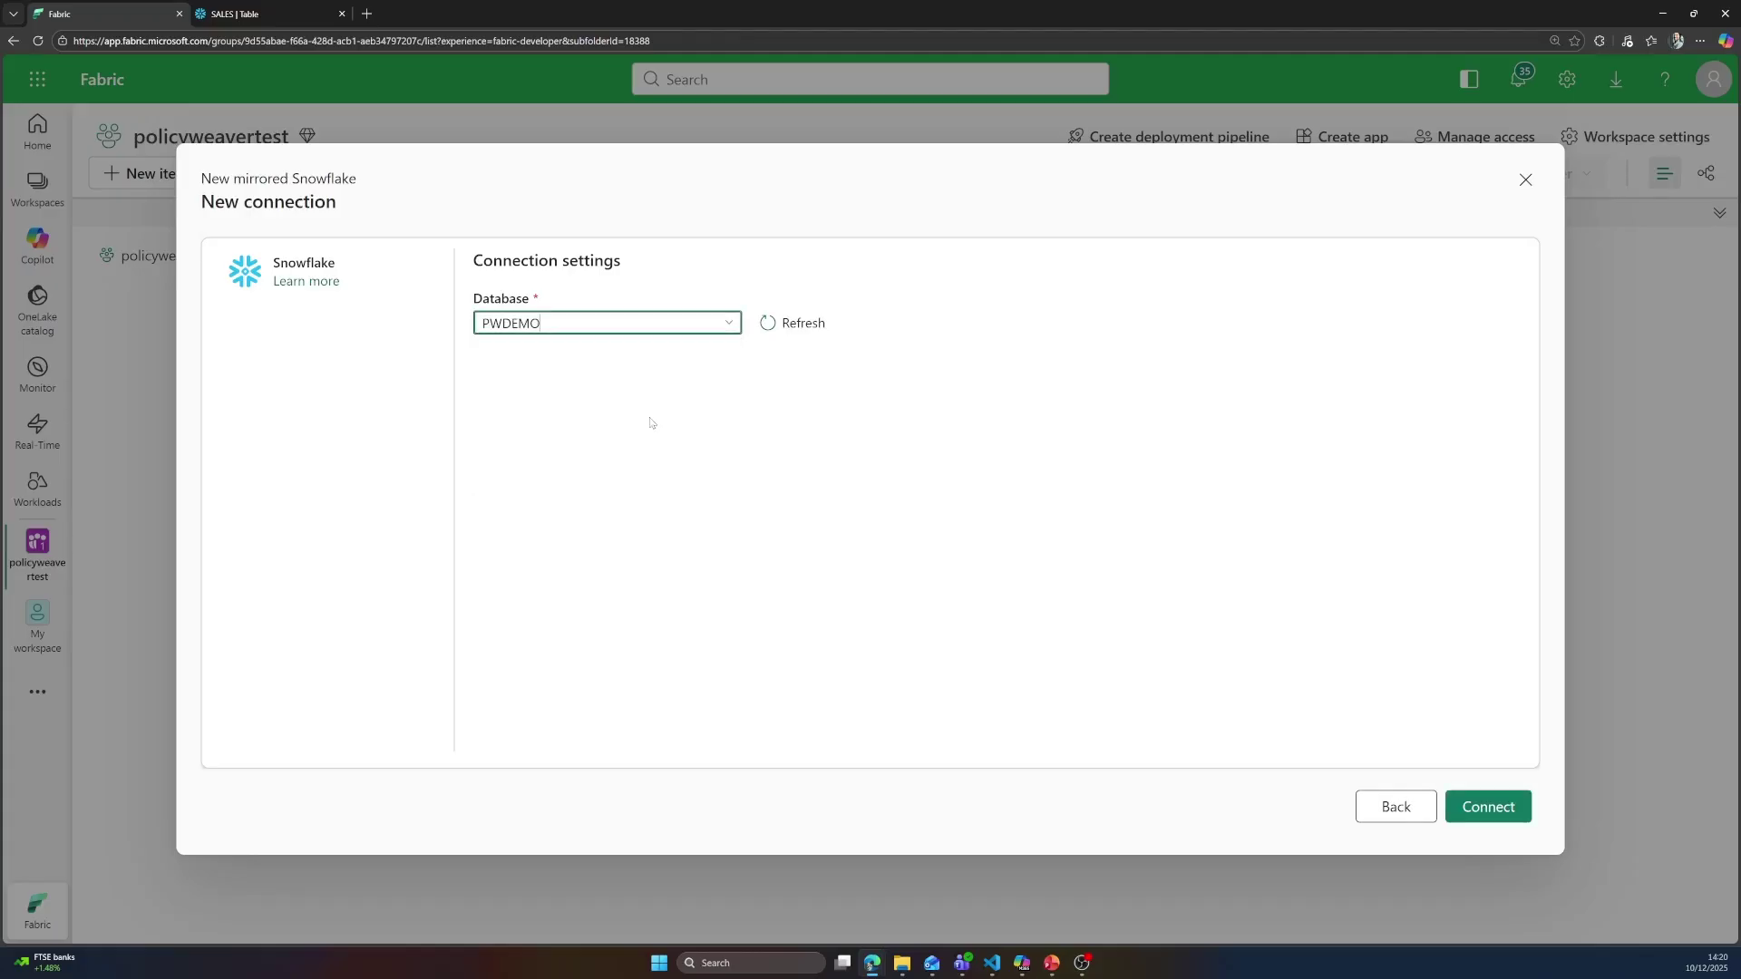
left_click(1469, 798)
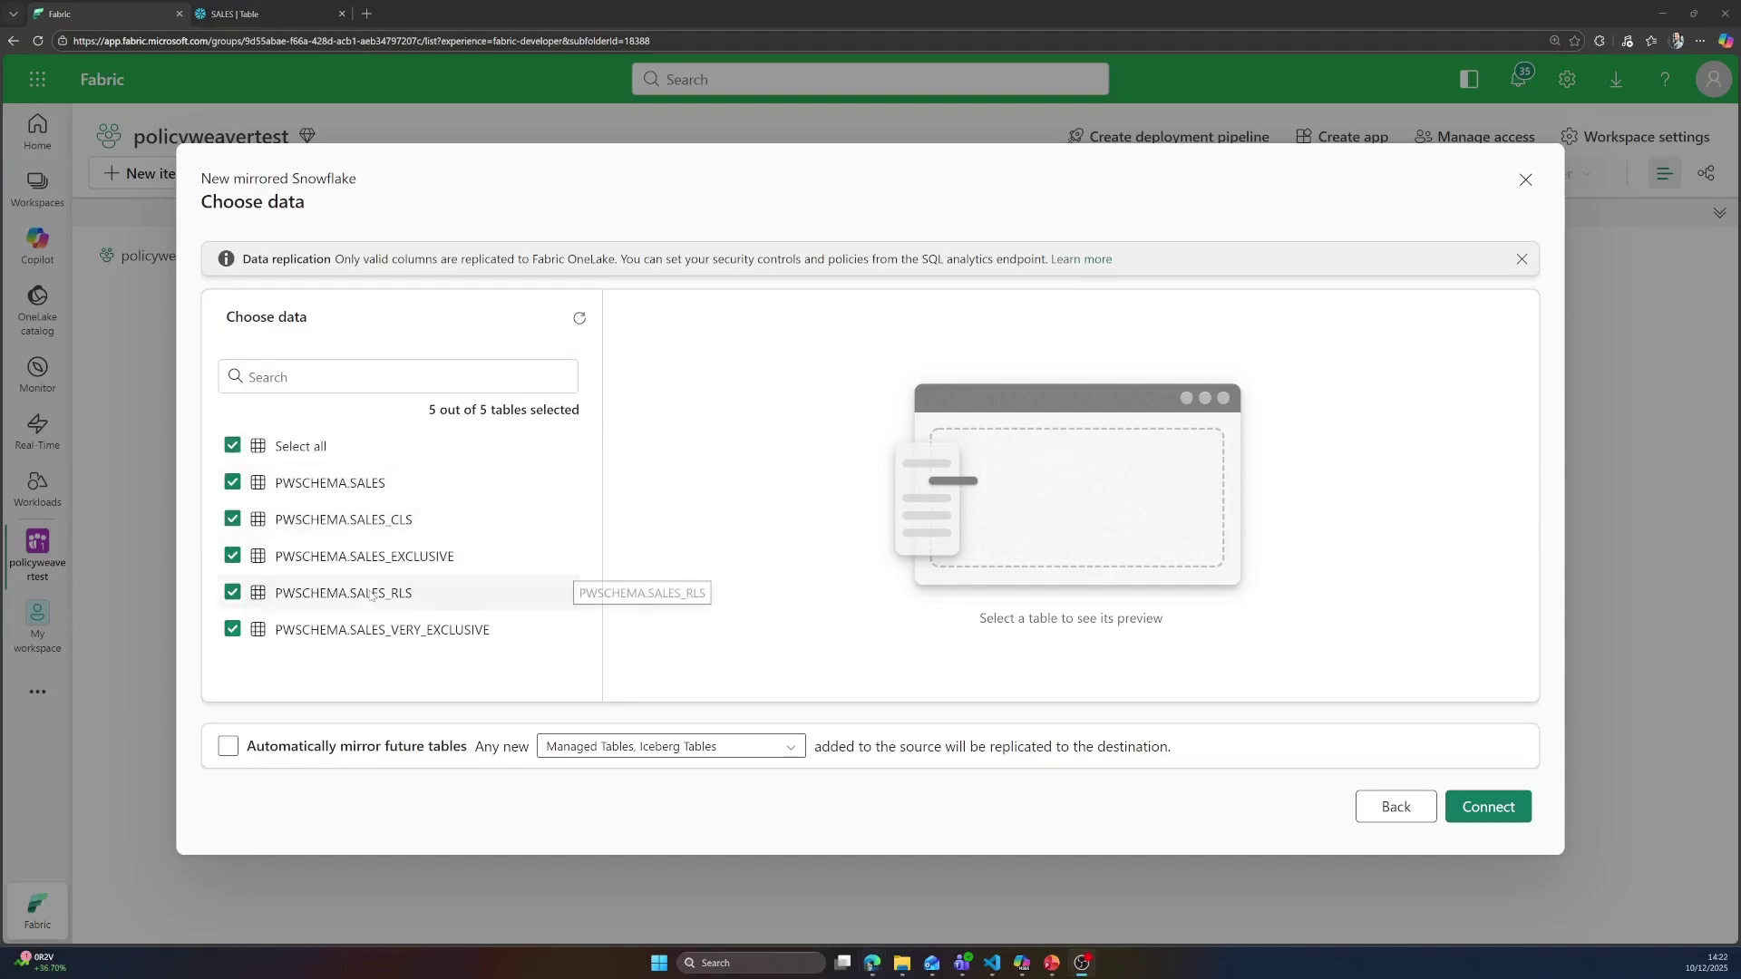
- Create the mirrored database PWDEMO with all five PWSCHEMA tables included and review the replication status of its tables
left_click(1487, 803)
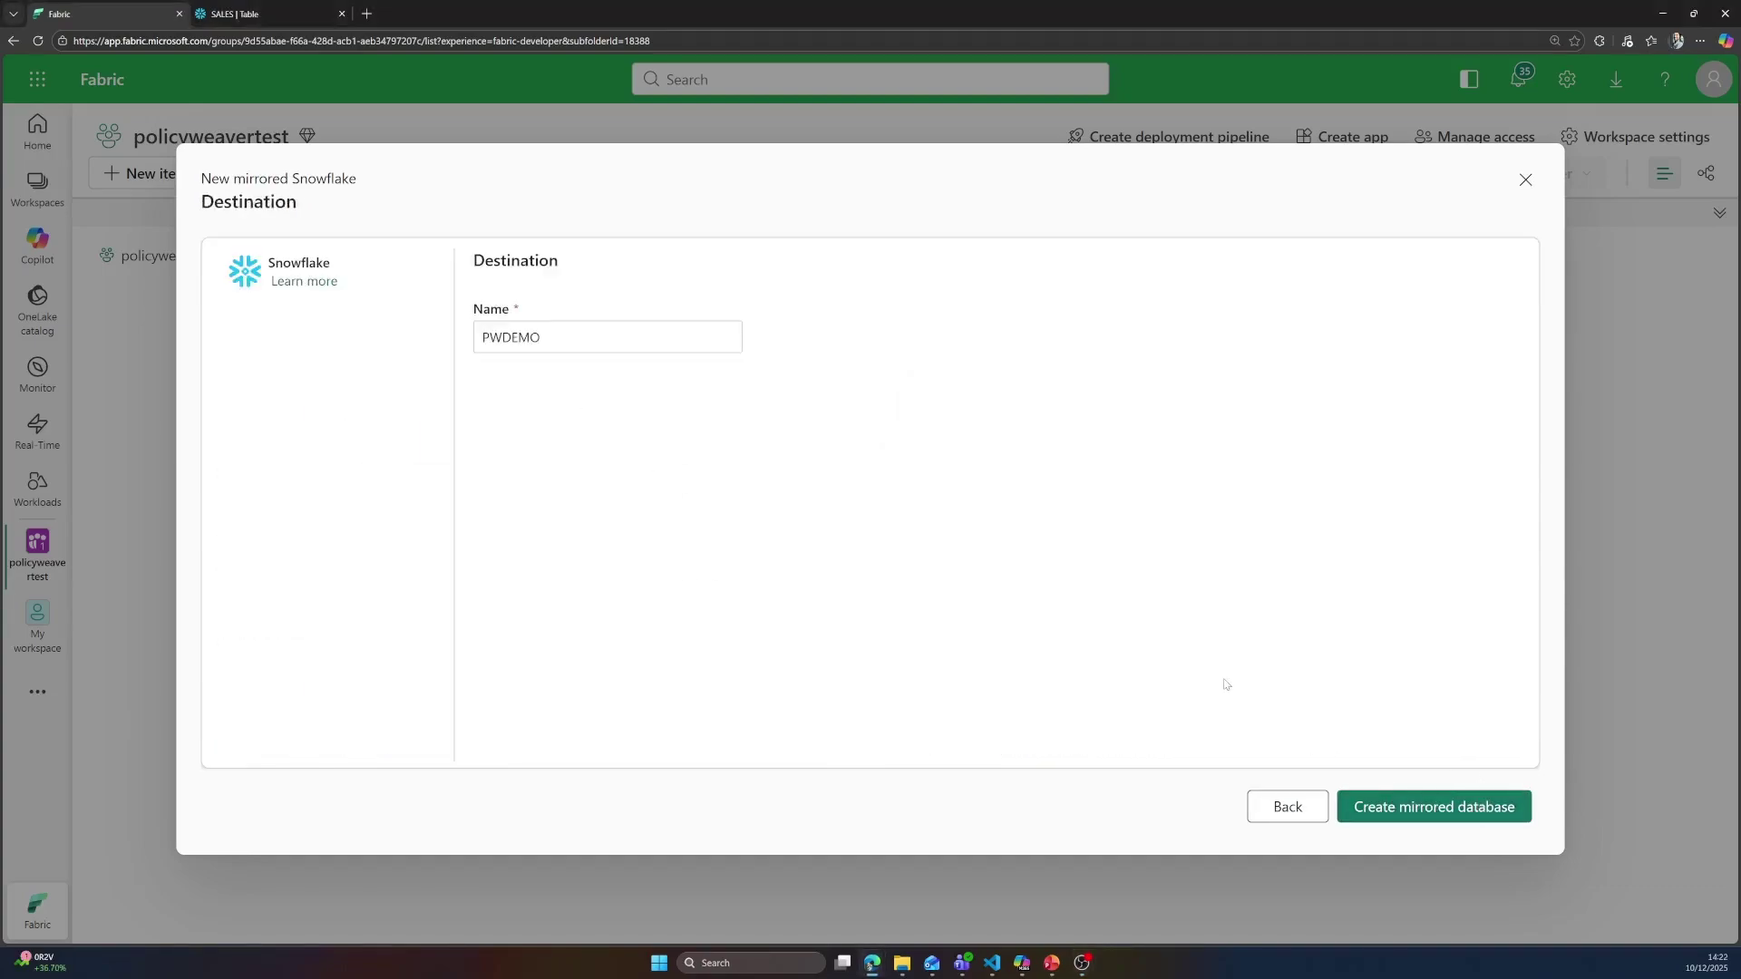
left_click(1404, 806)
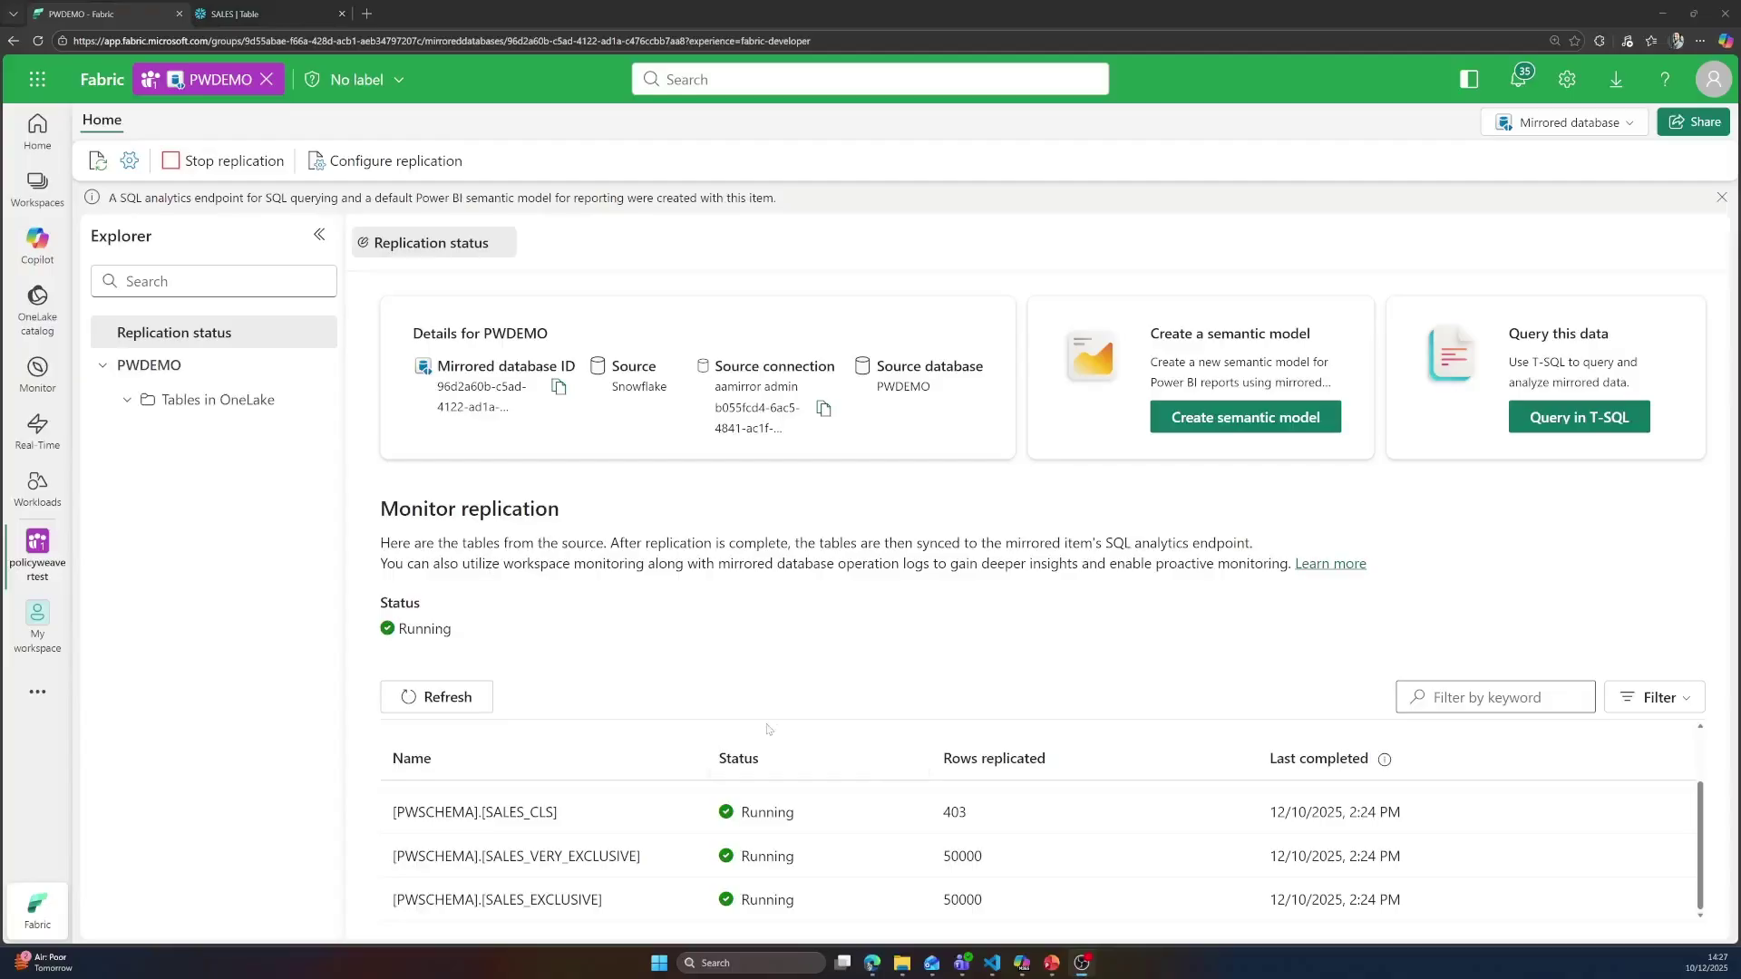
scroll(635, 870, "up", 1)
scroll(707, 880, "down", 1)
left_click(880, 45)
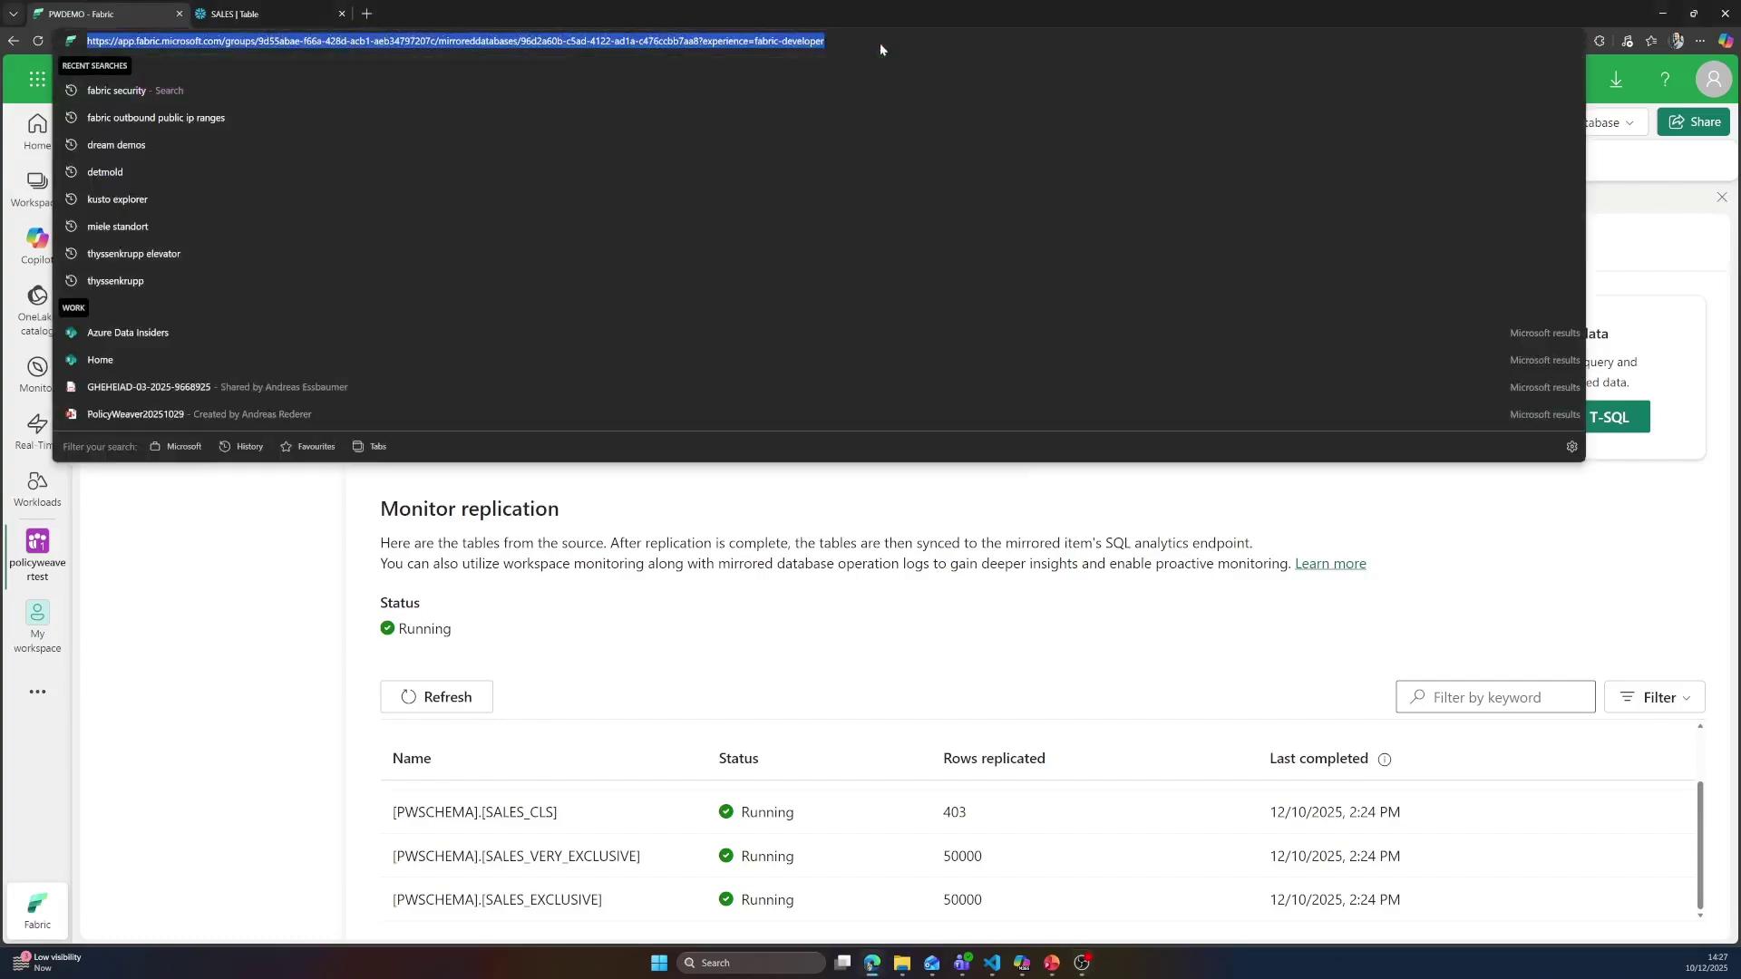
type("&")
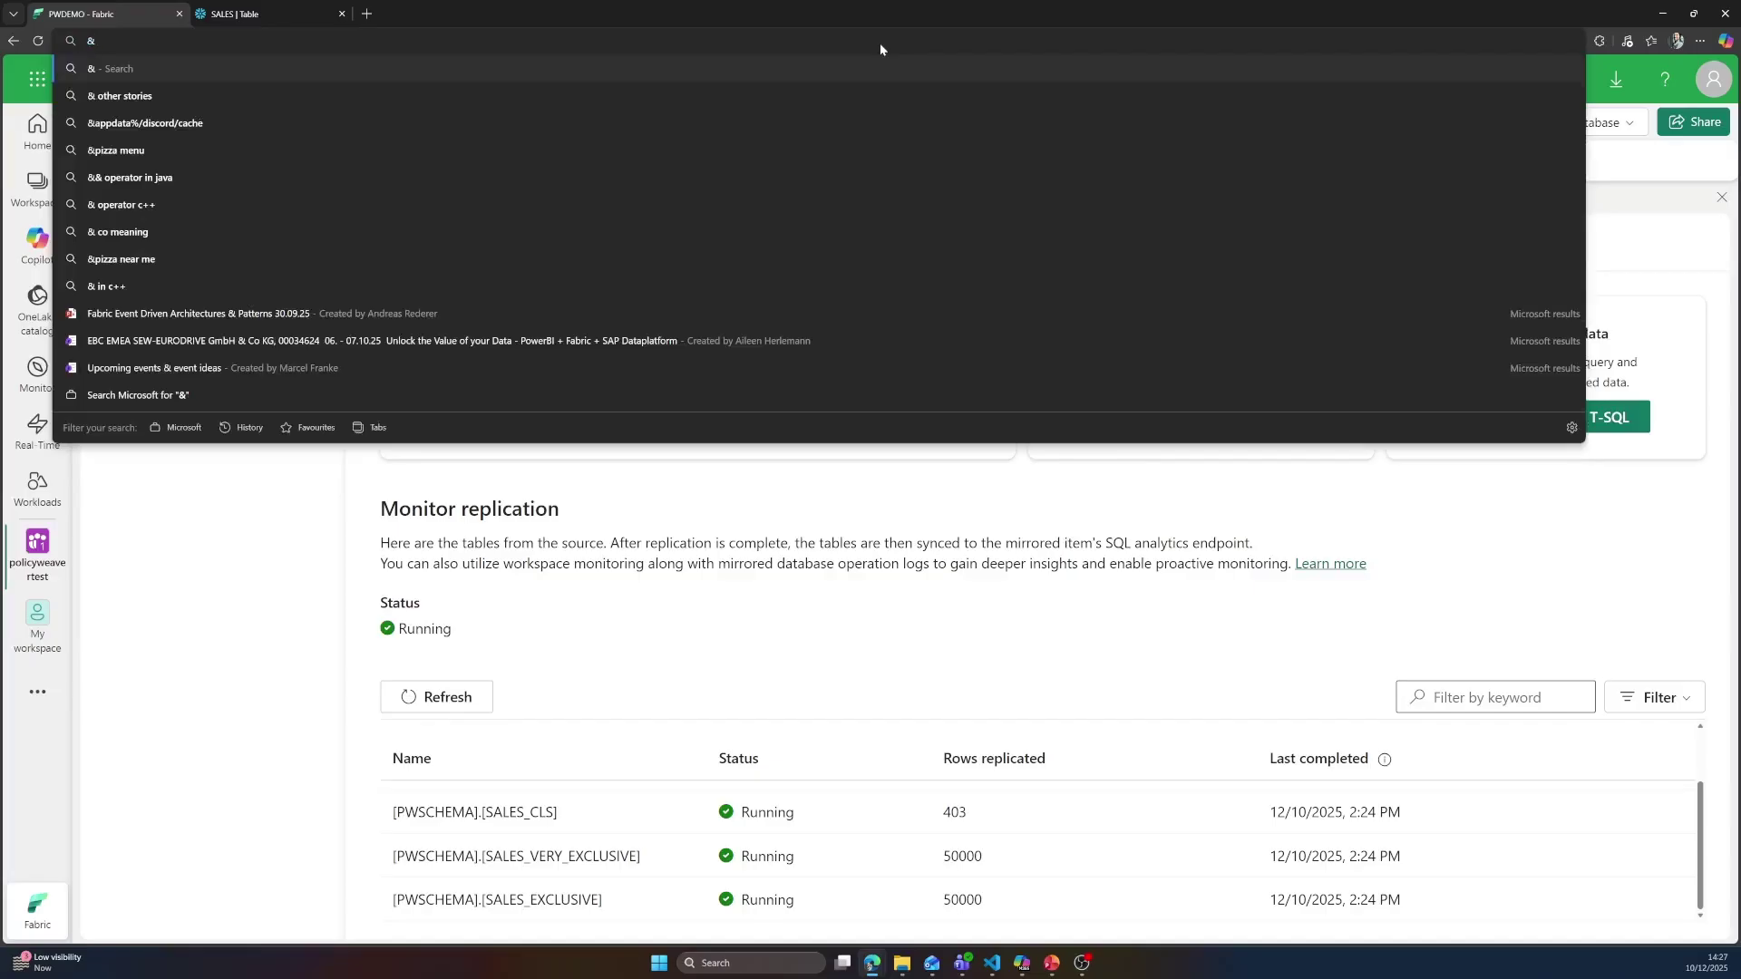
key("ctrl+z")
- Append &MirroredOneSecurity=1 to the mirrored database's page URL and load it
left_click(879, 41)
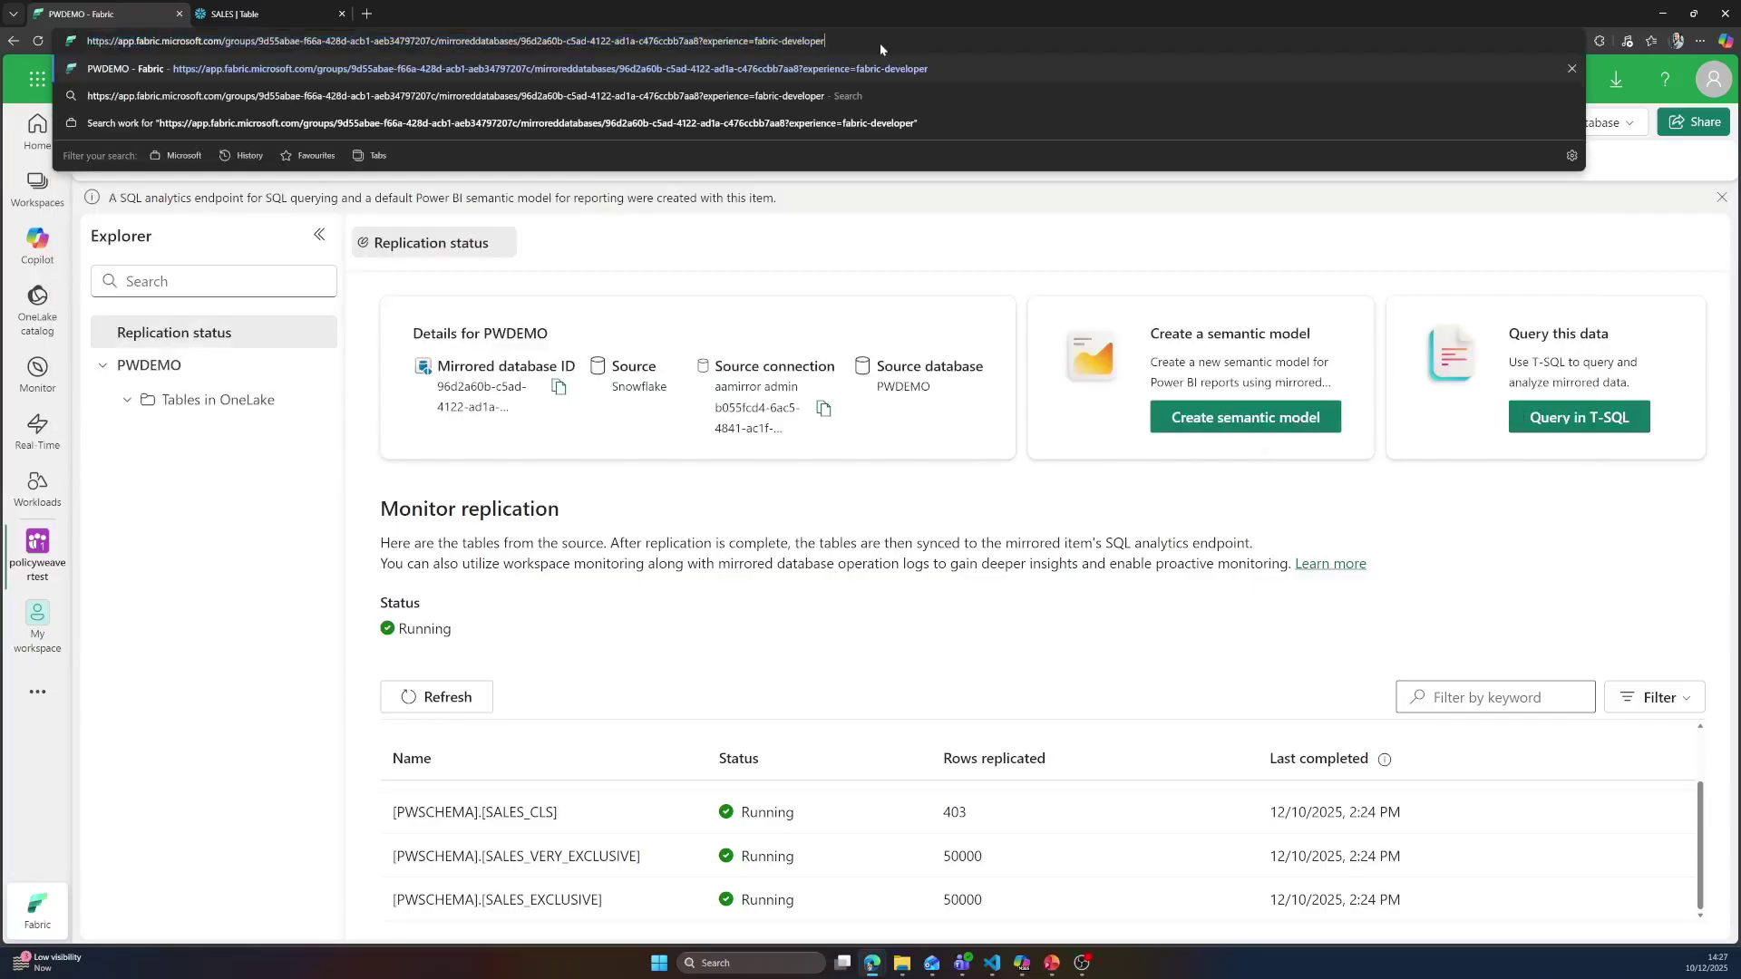
type("&Mir")
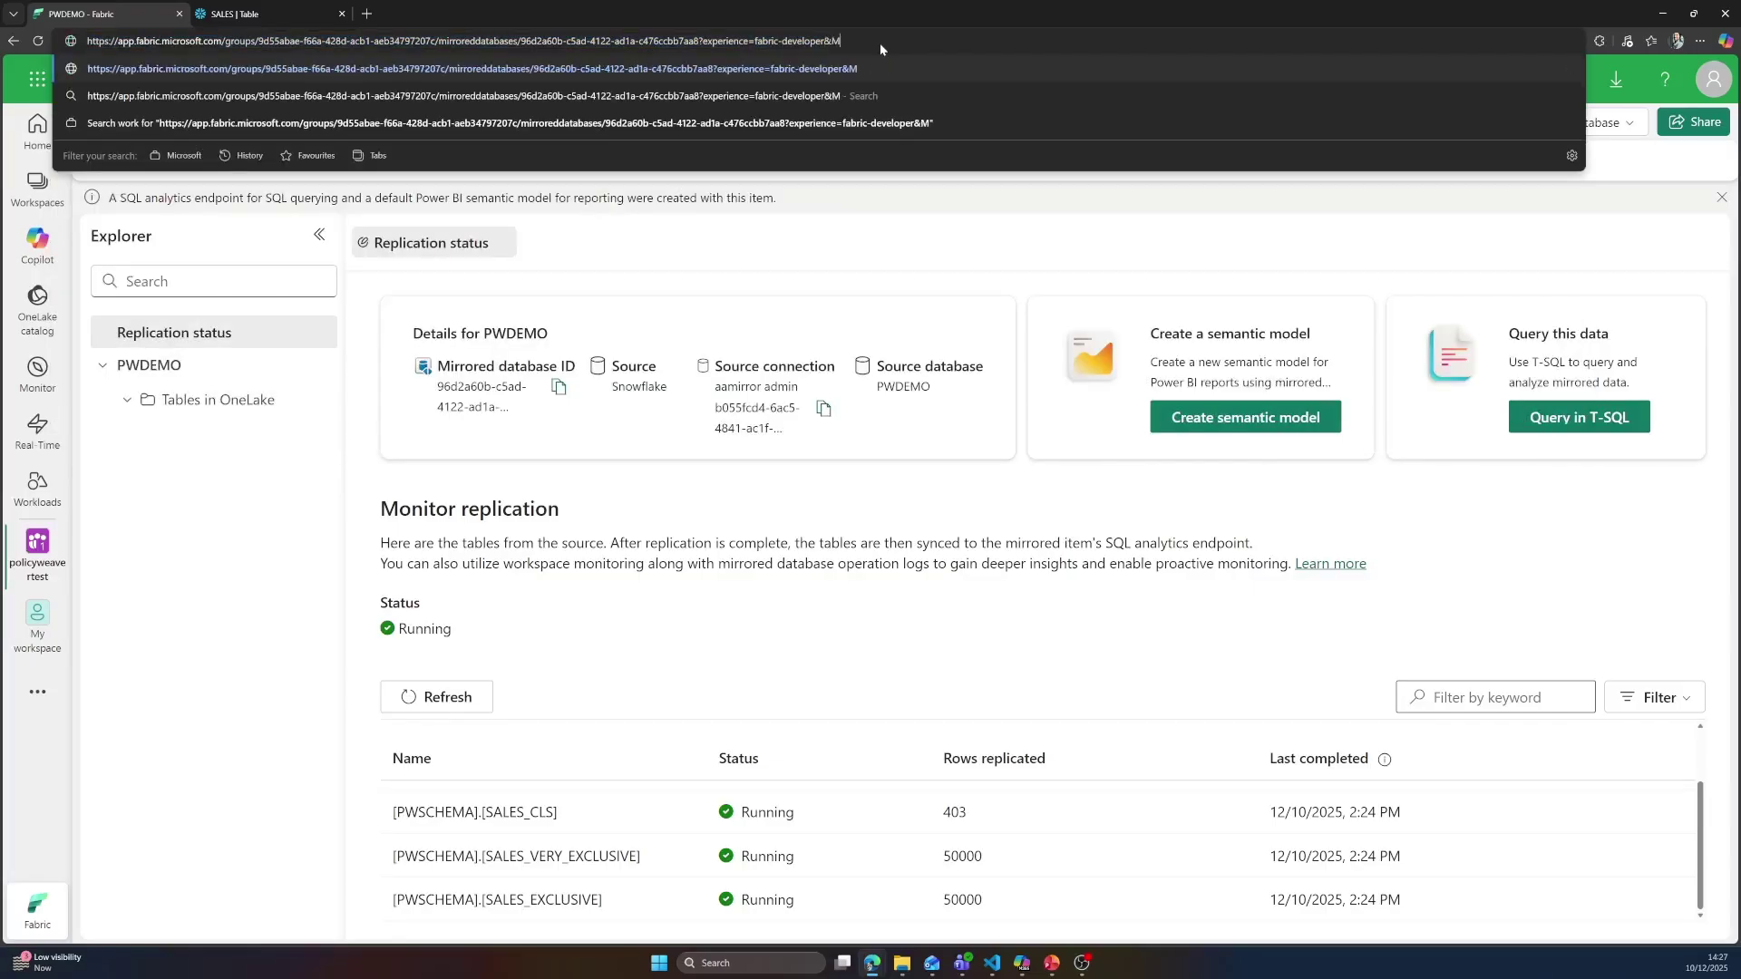
type("roredOneSecurity=1")
key("Return")
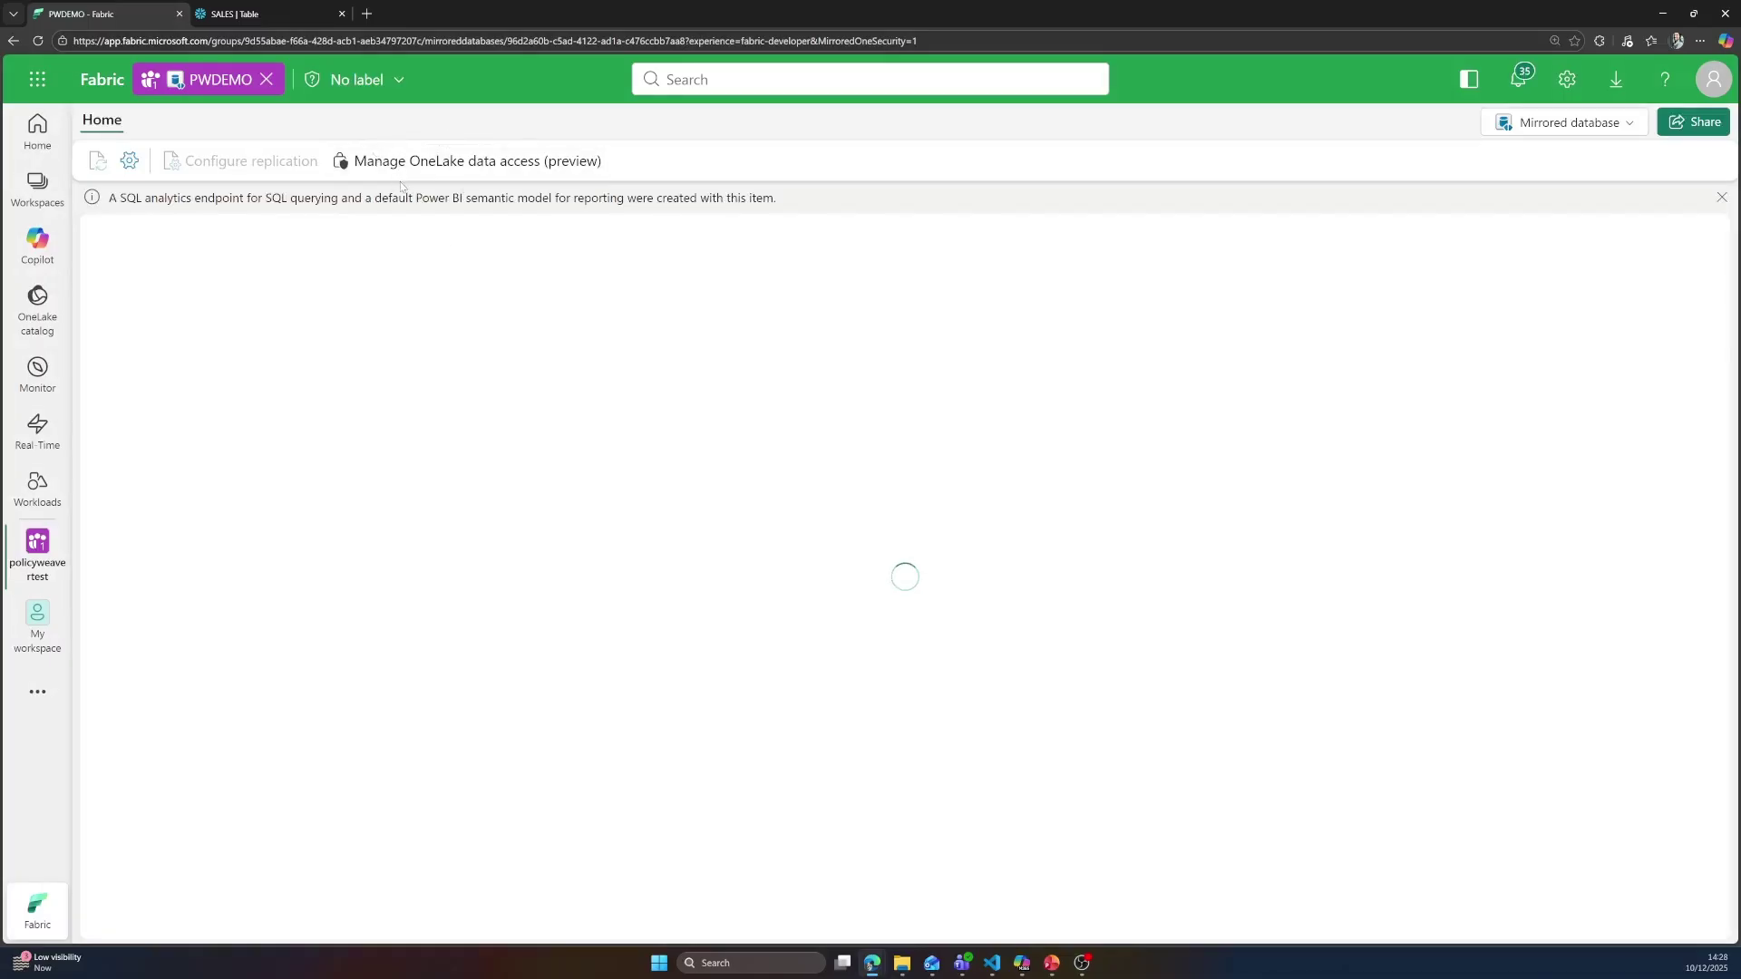
- Turn on OneLake security (preview) for the PWDEMO mirrored database and check its data access roles
left_click(604, 171)
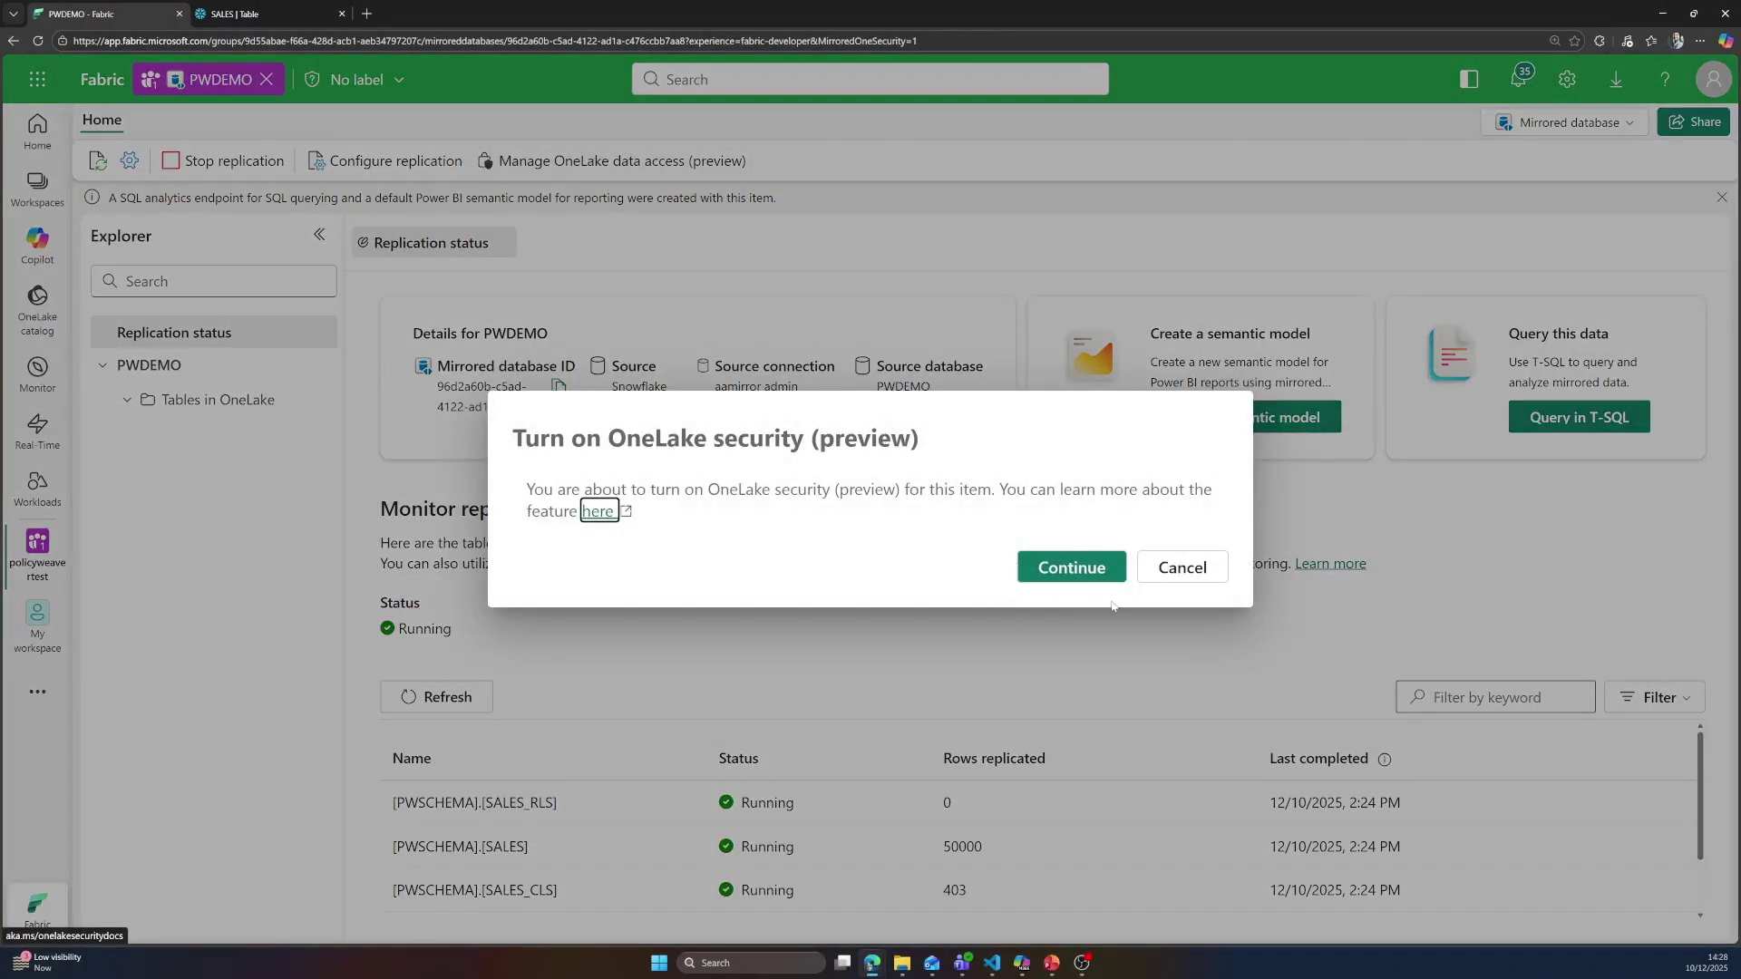
left_click(1073, 571)
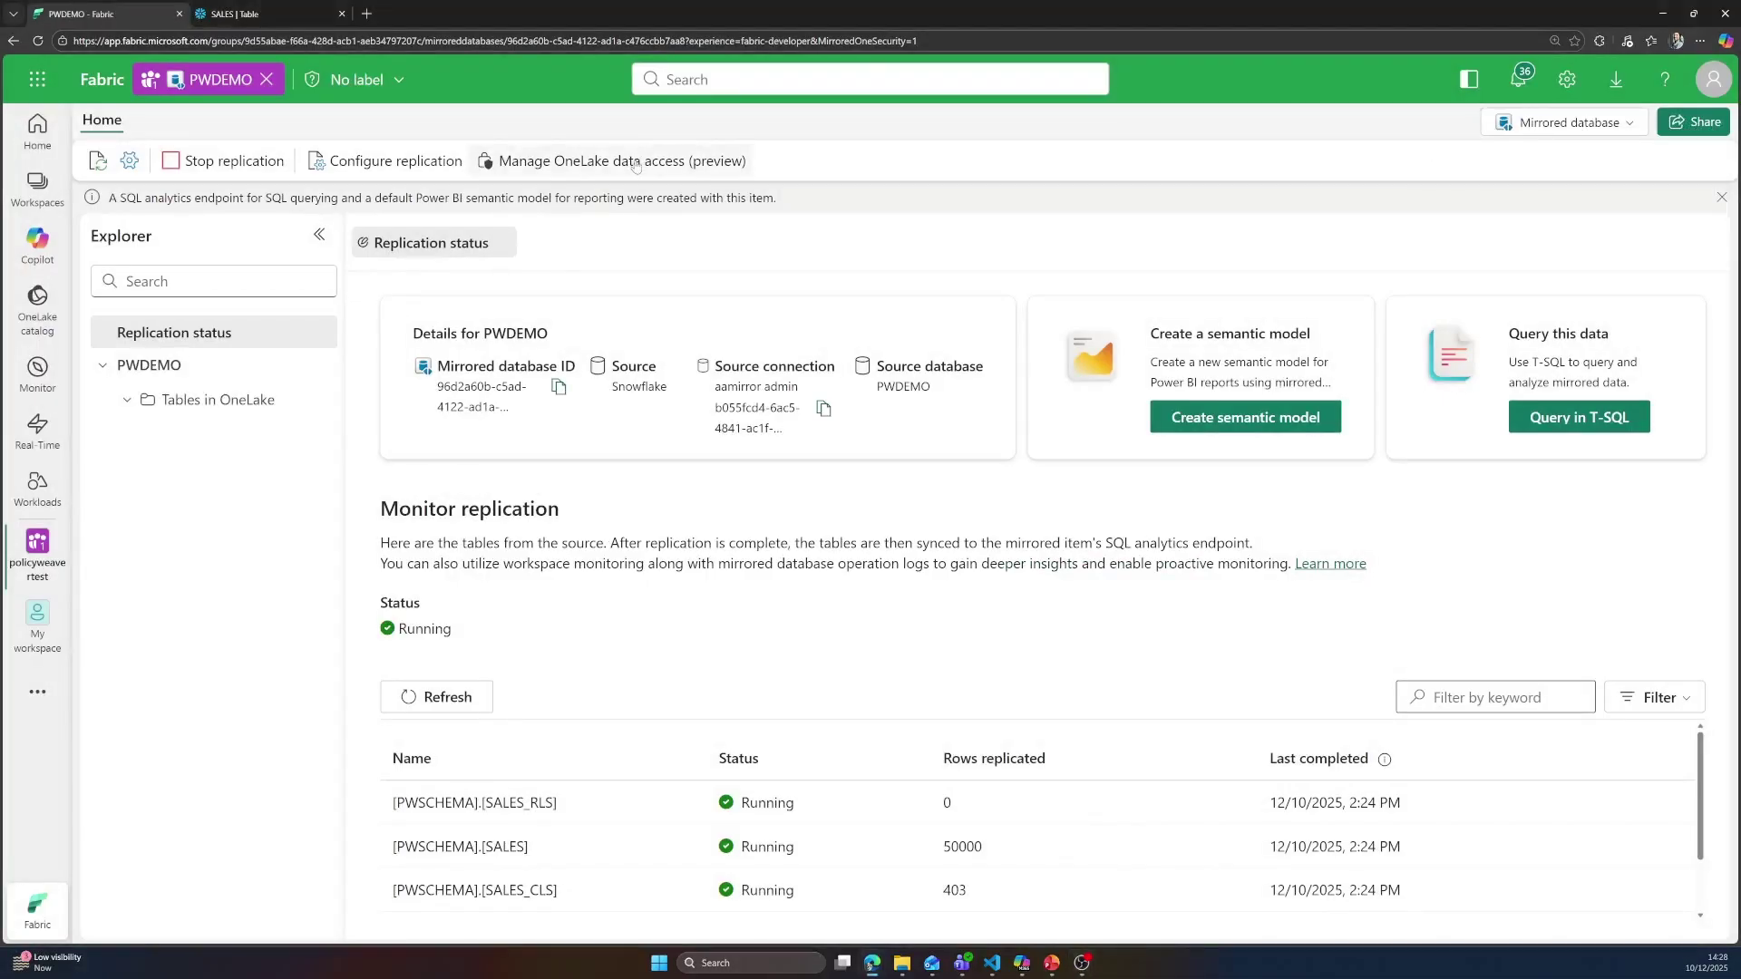
left_click(635, 166)
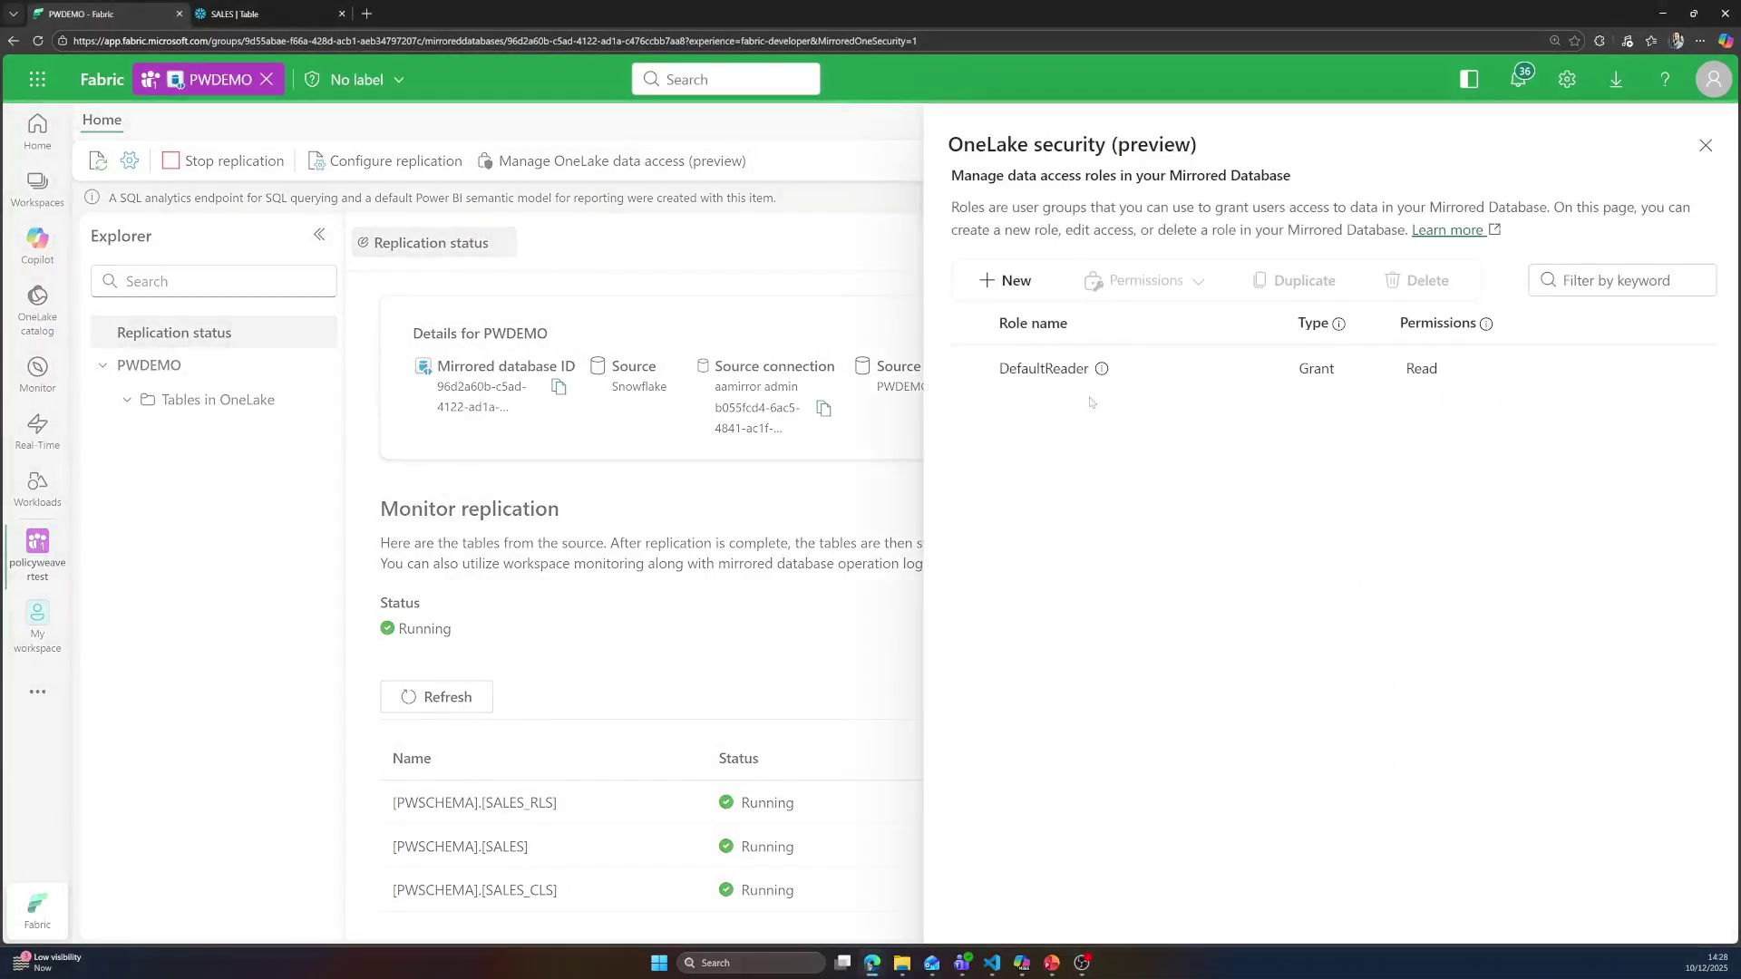
mouse_move(997, 381)
left_click(1704, 147)
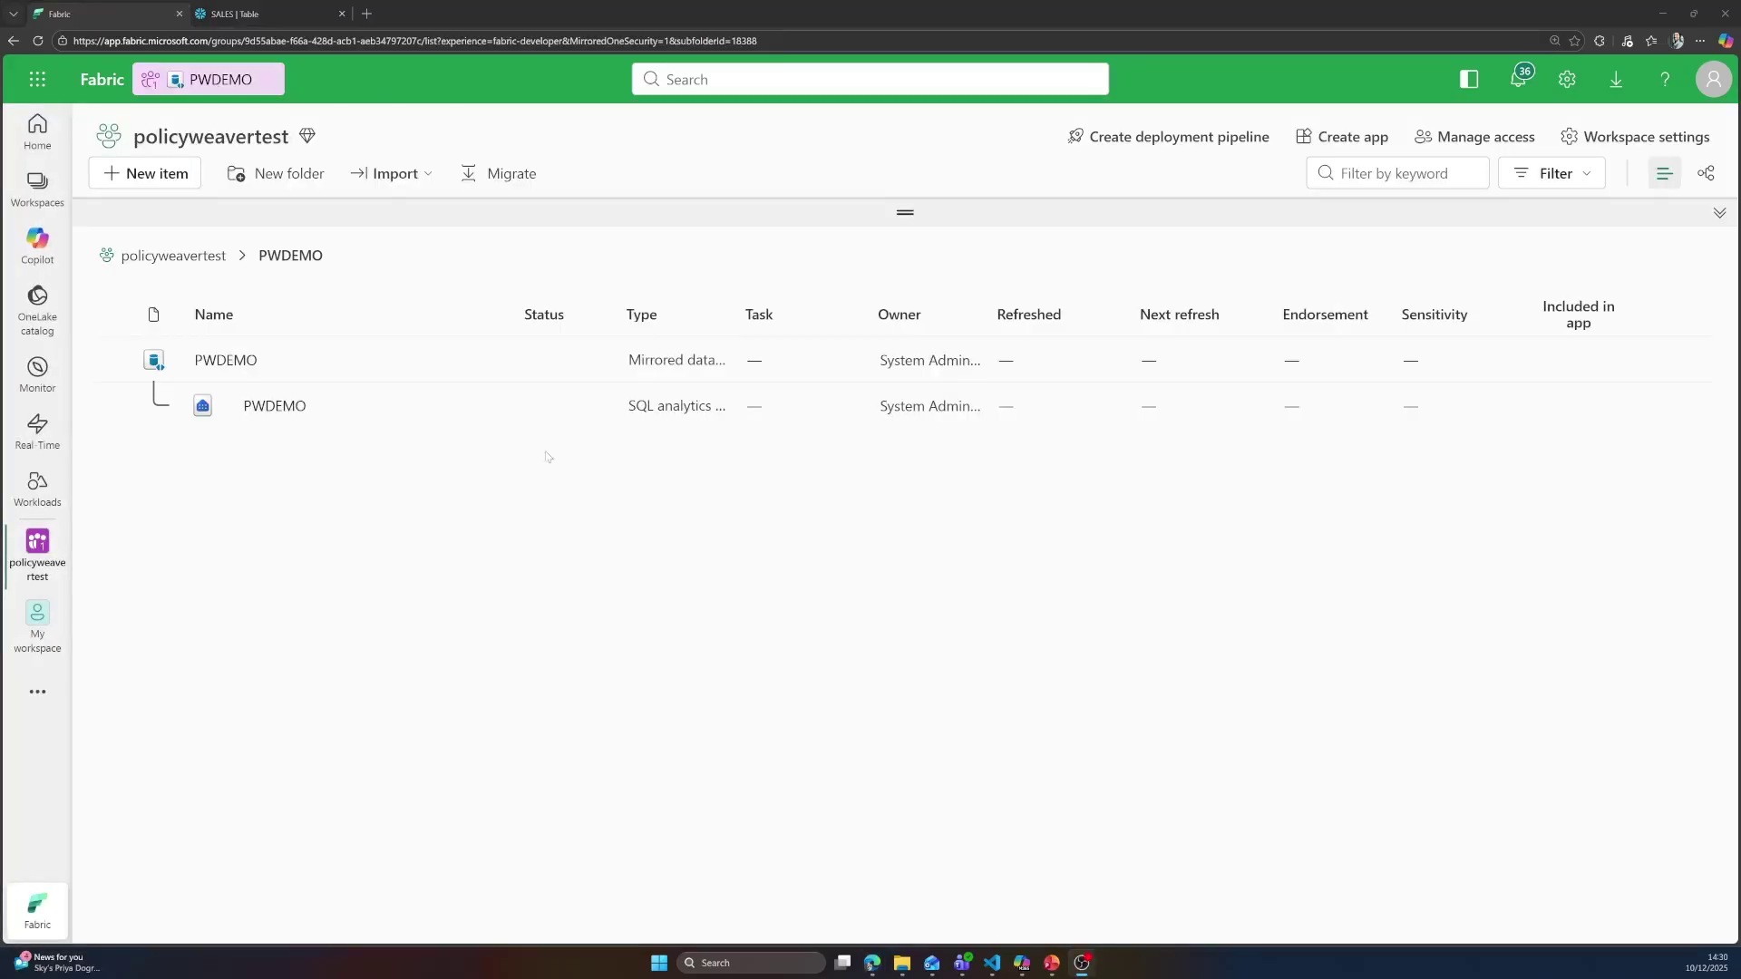
- Create a new notebook named NB_Run_PW in the PWDEMO folder of the policyweavertest workspace
left_click(173, 179)
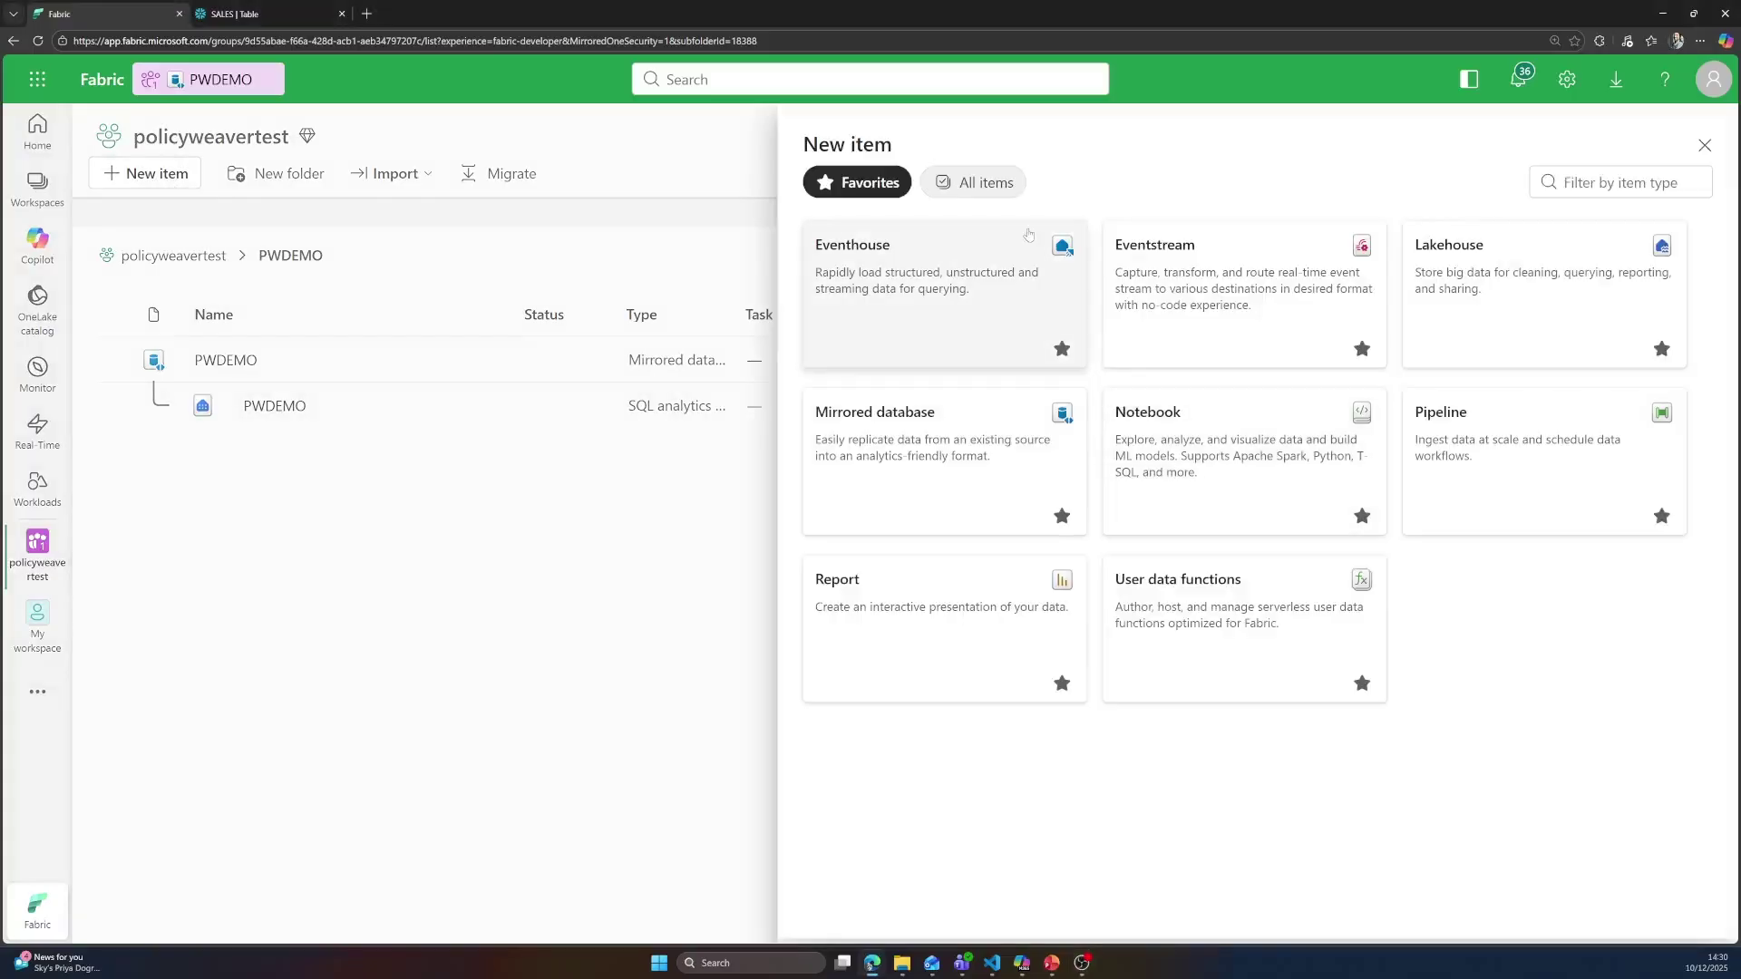
left_click(1197, 434)
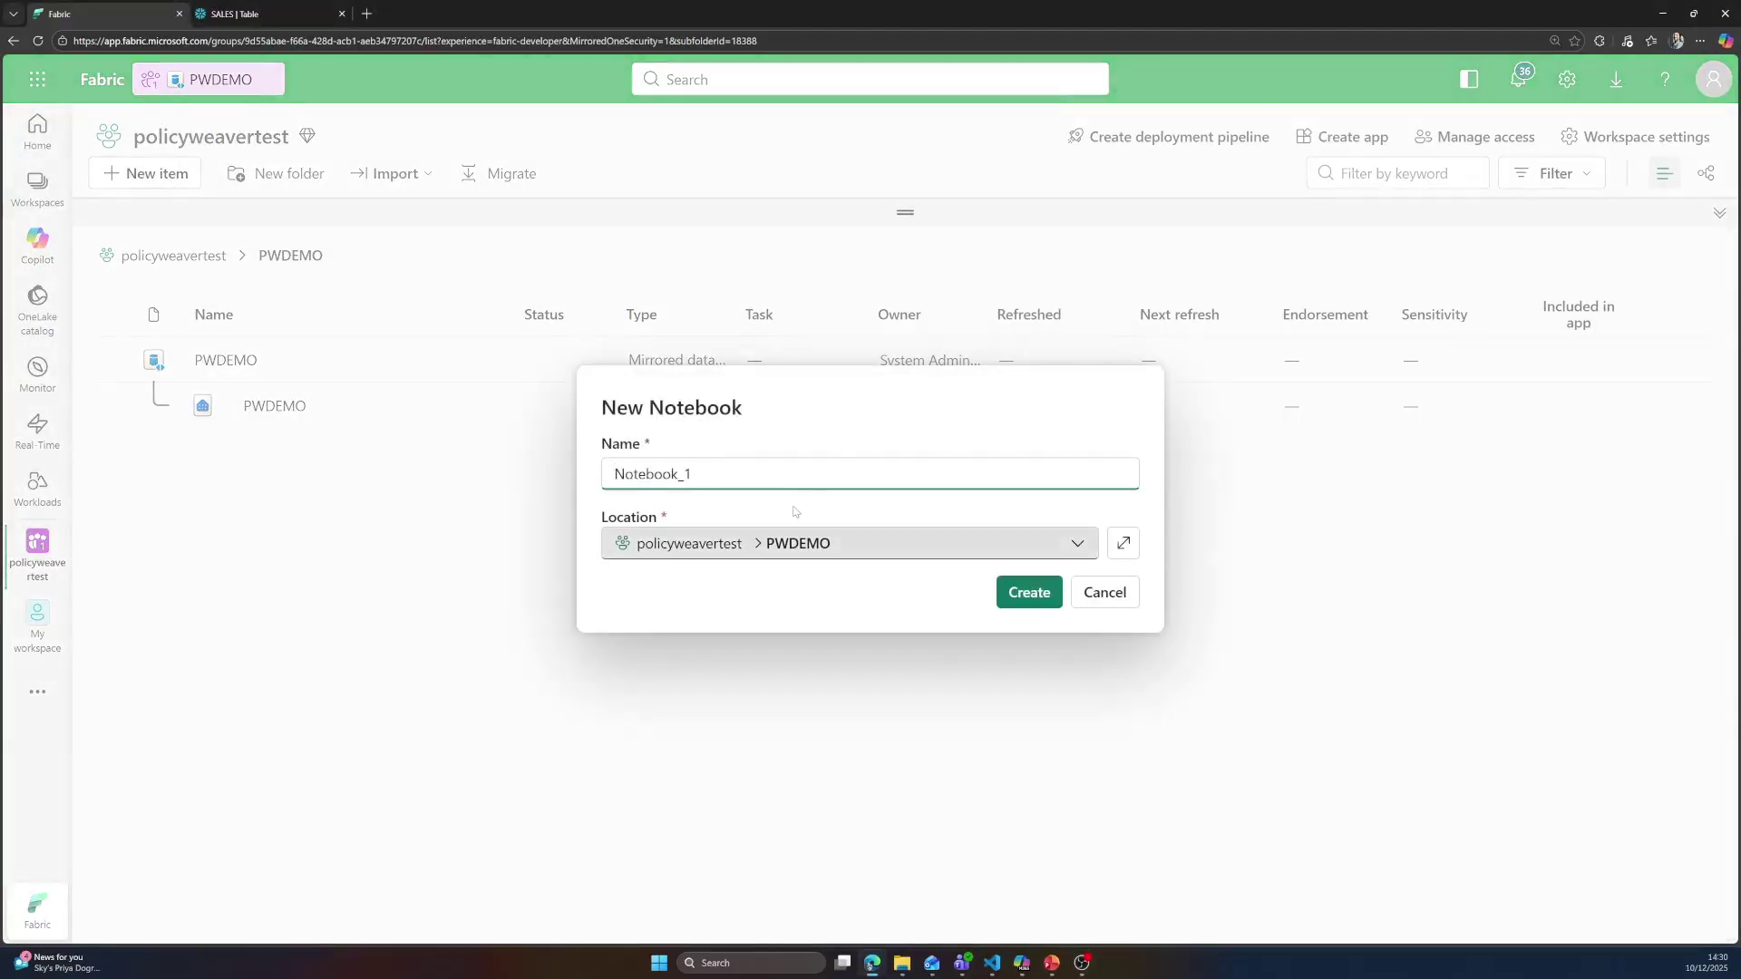
type("N")
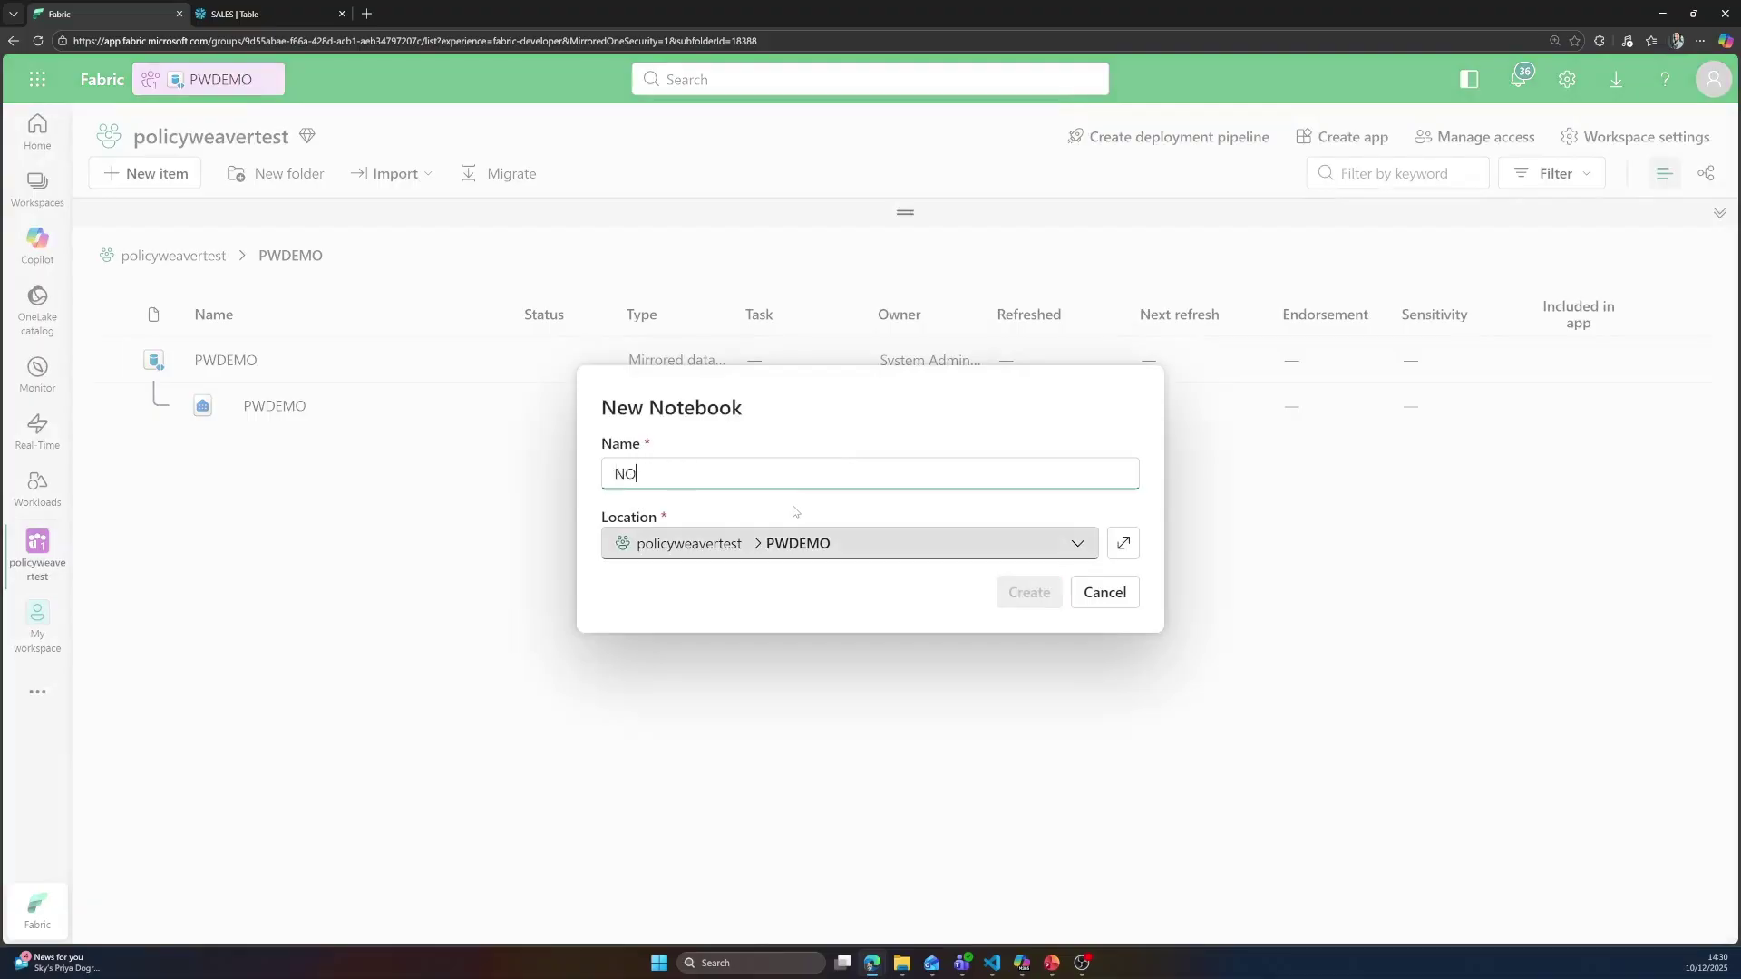
type("B_Run_PW")
left_click(1049, 584)
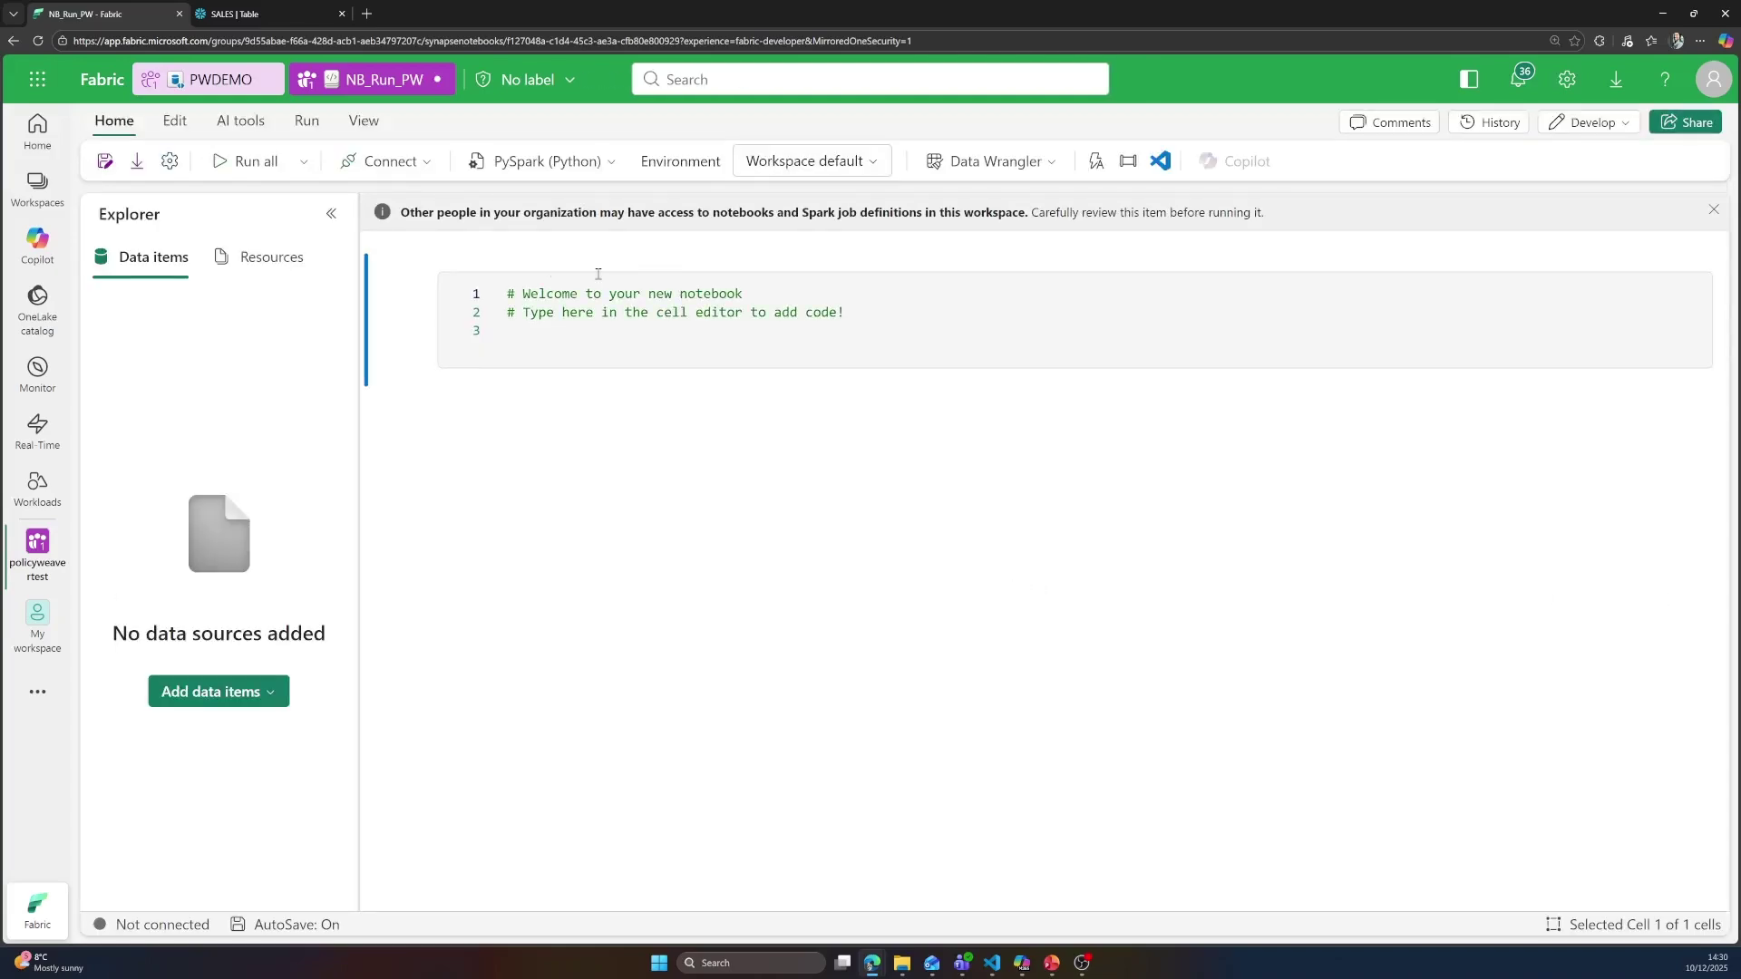
- Upload configsnowflake.yaml and rsa_key.p8 to the notebook's built-in resources
left_click(268, 257)
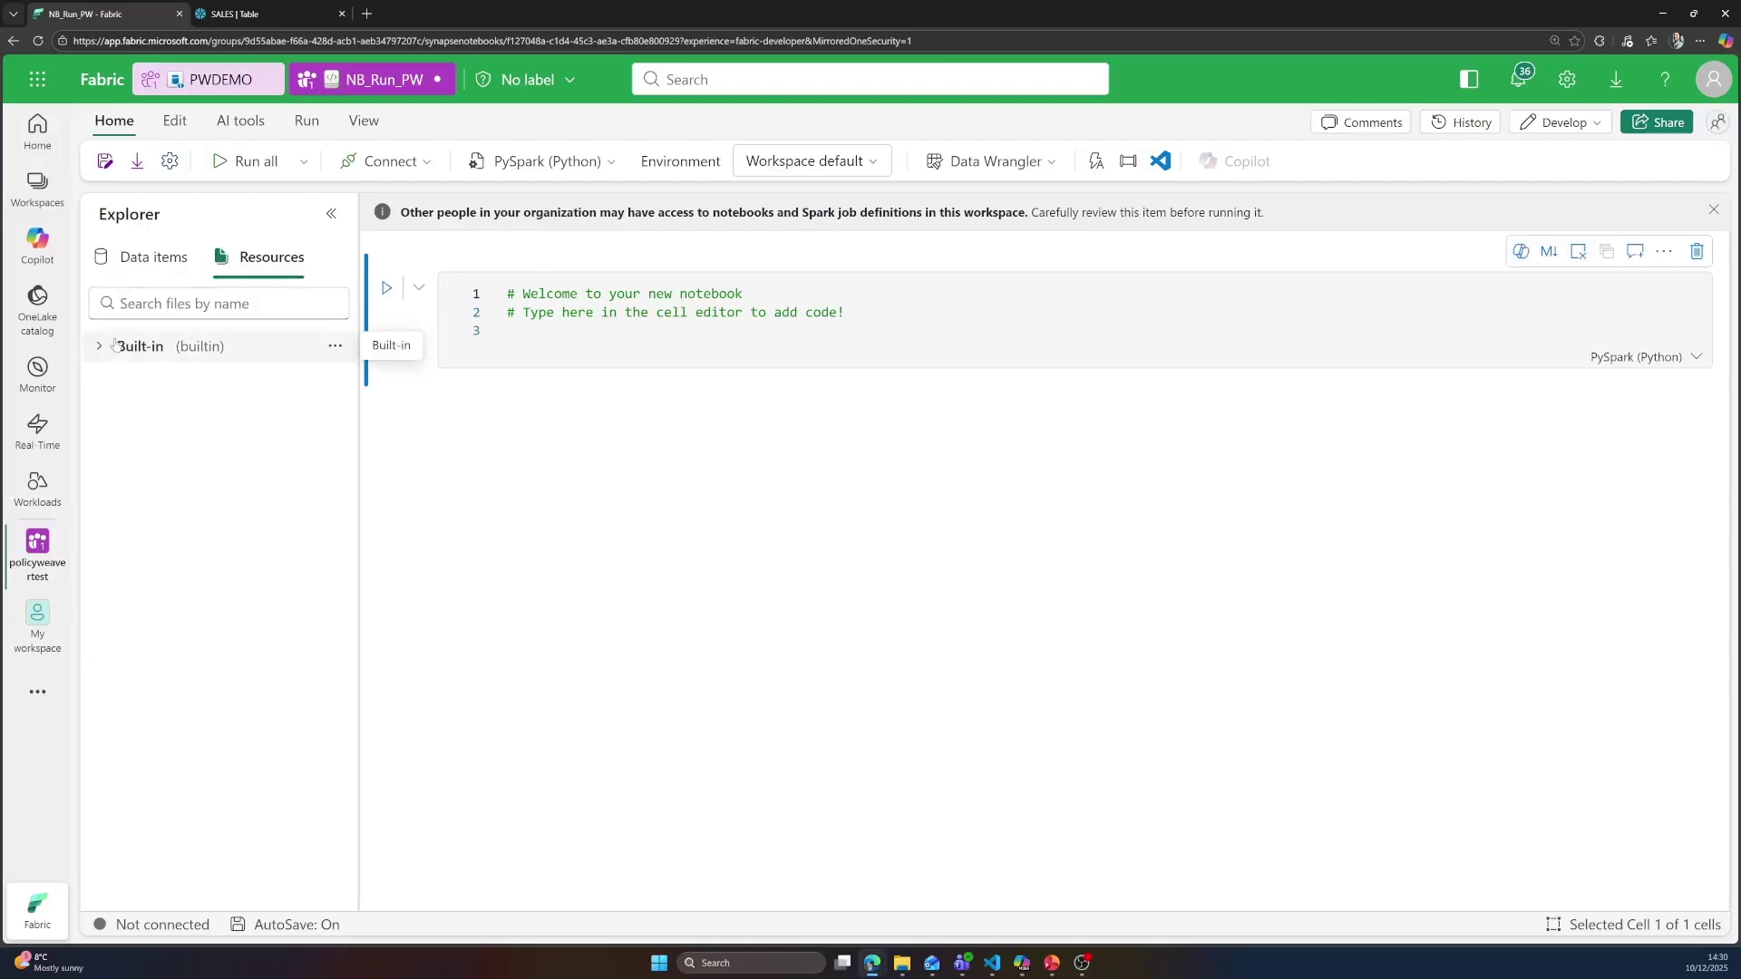
left_click(118, 347)
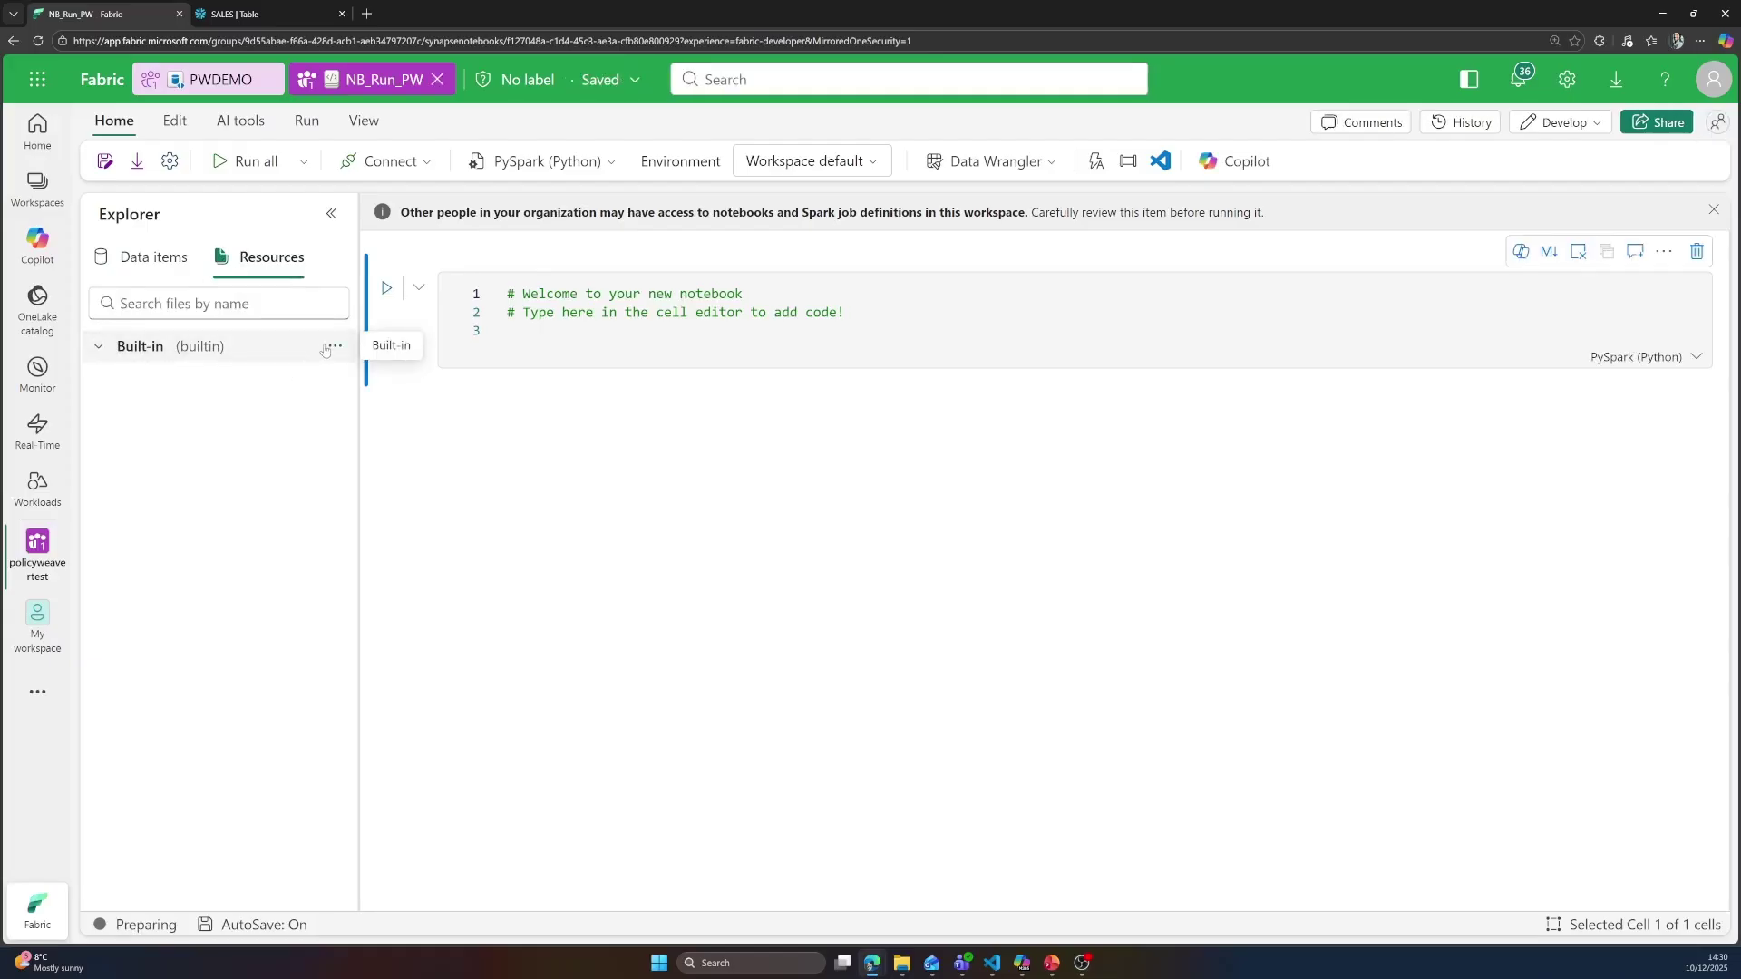
left_click(333, 347)
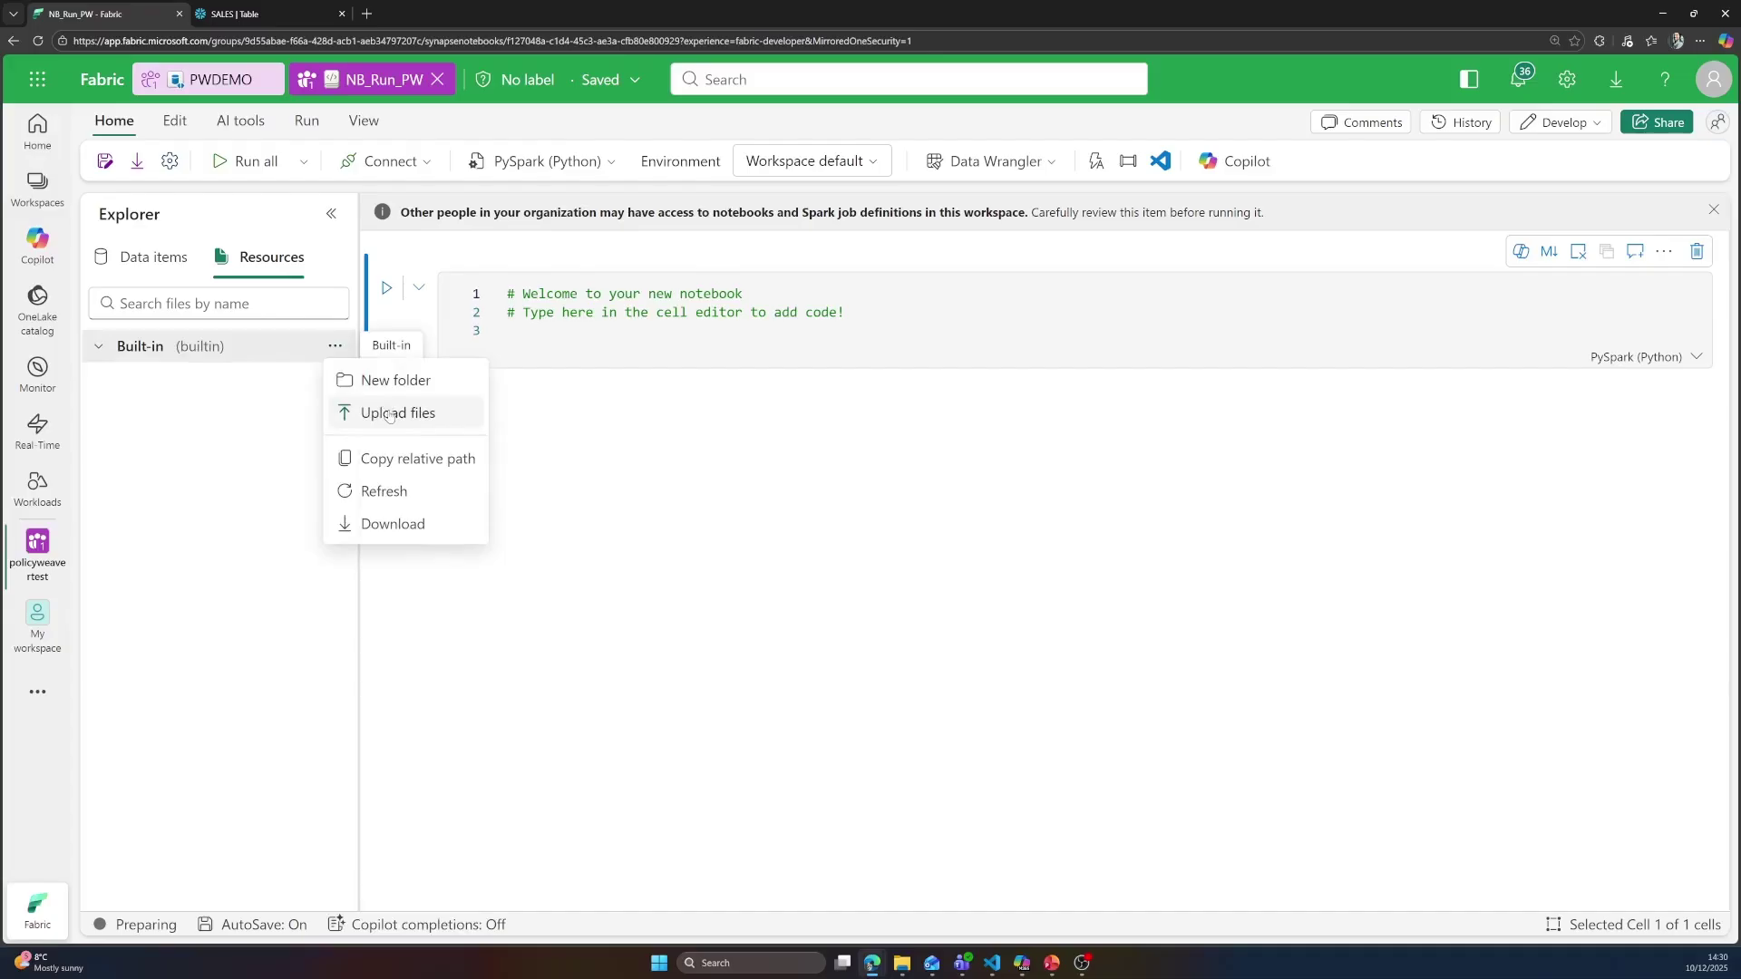
left_click(389, 414)
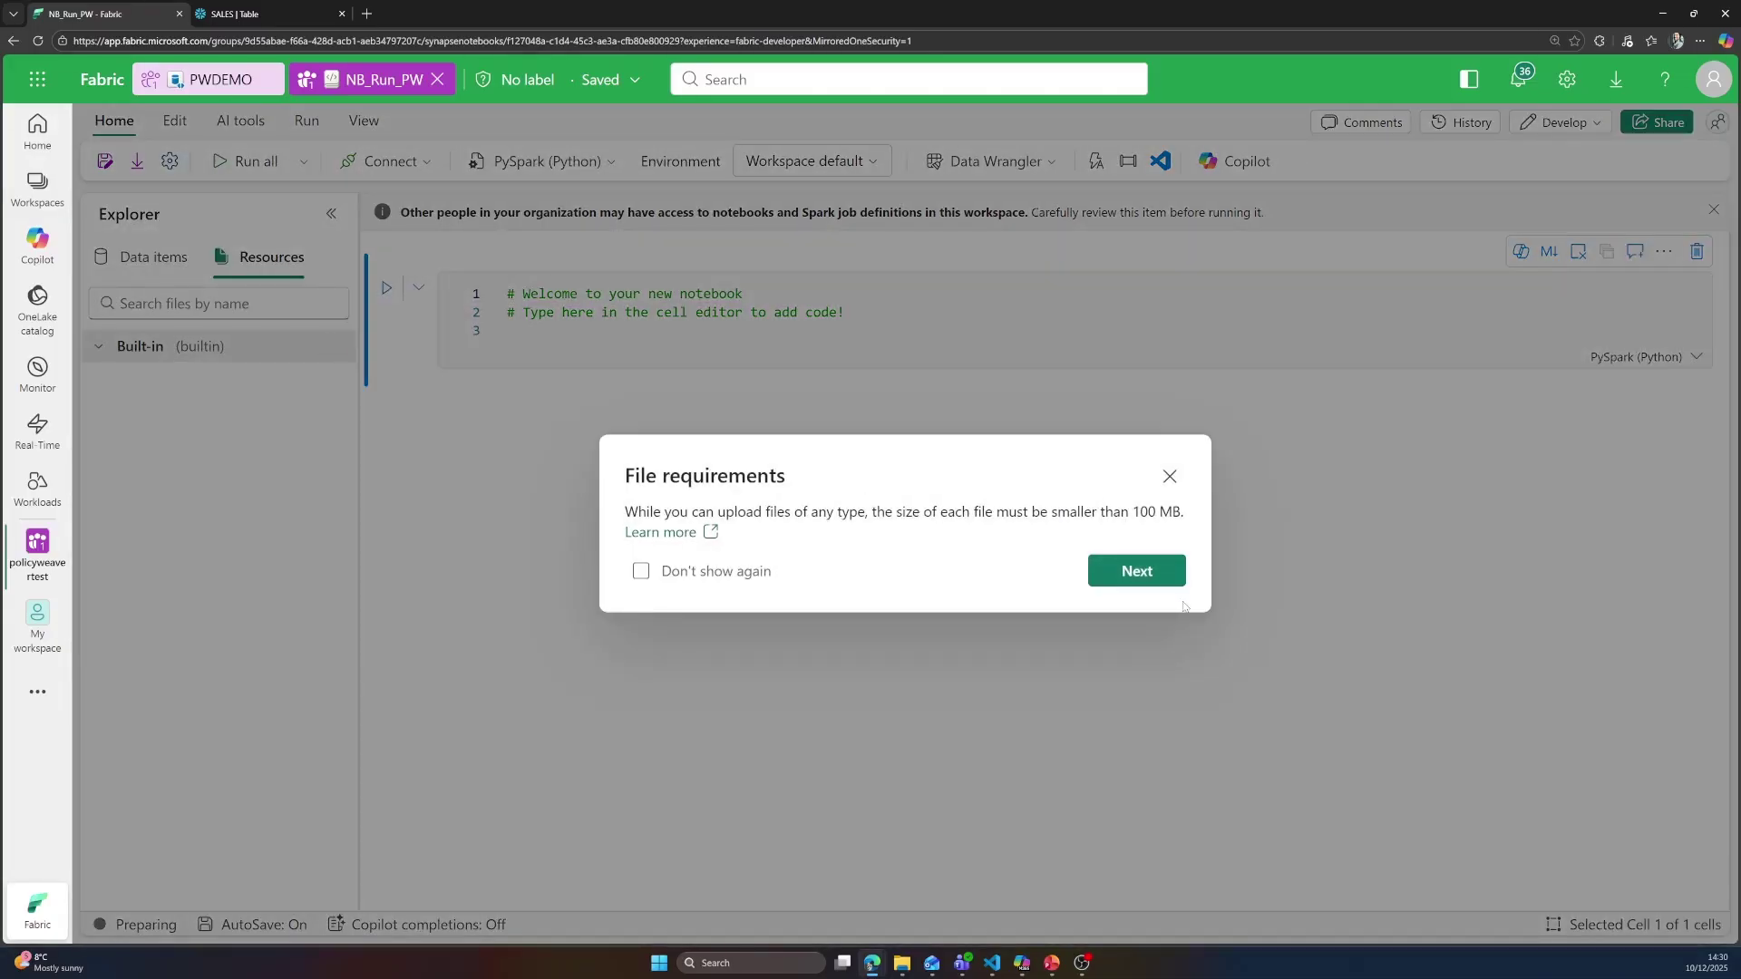
left_click(1136, 571)
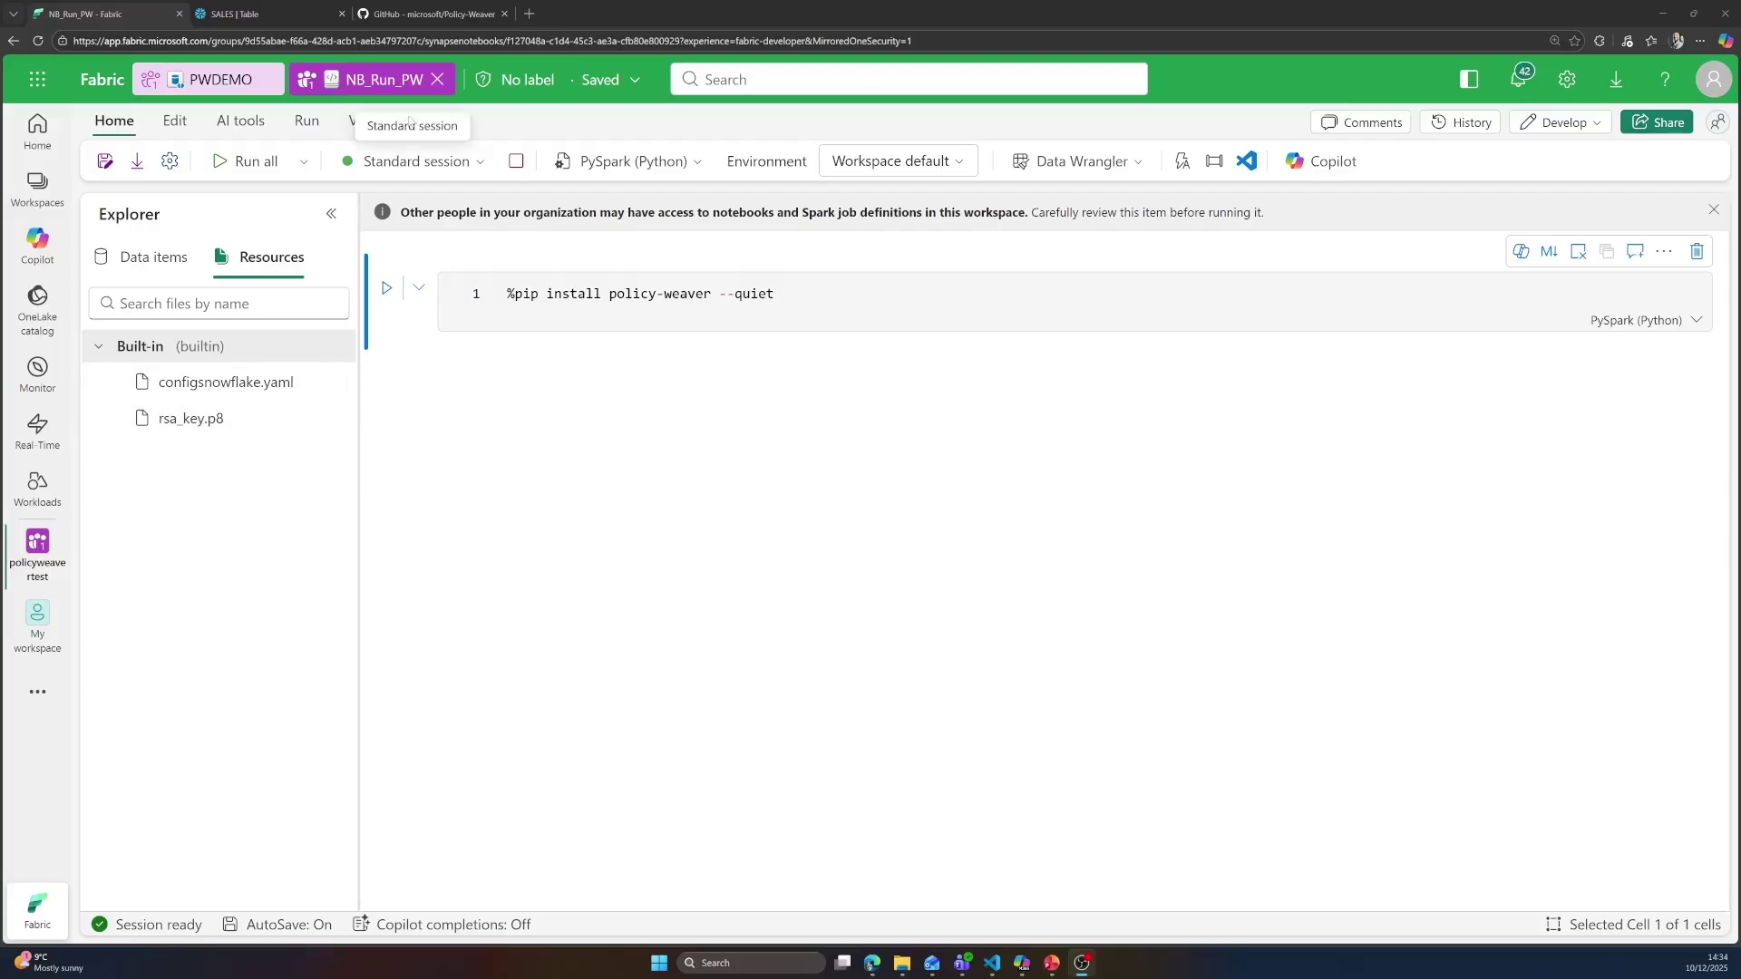
- Enter the policy-weaver install, imports, config loading from ./builtin/configsnowflakef.yaml and WeaverAgent.run(config) call in the notebook's first cell
left_click(434, 14)
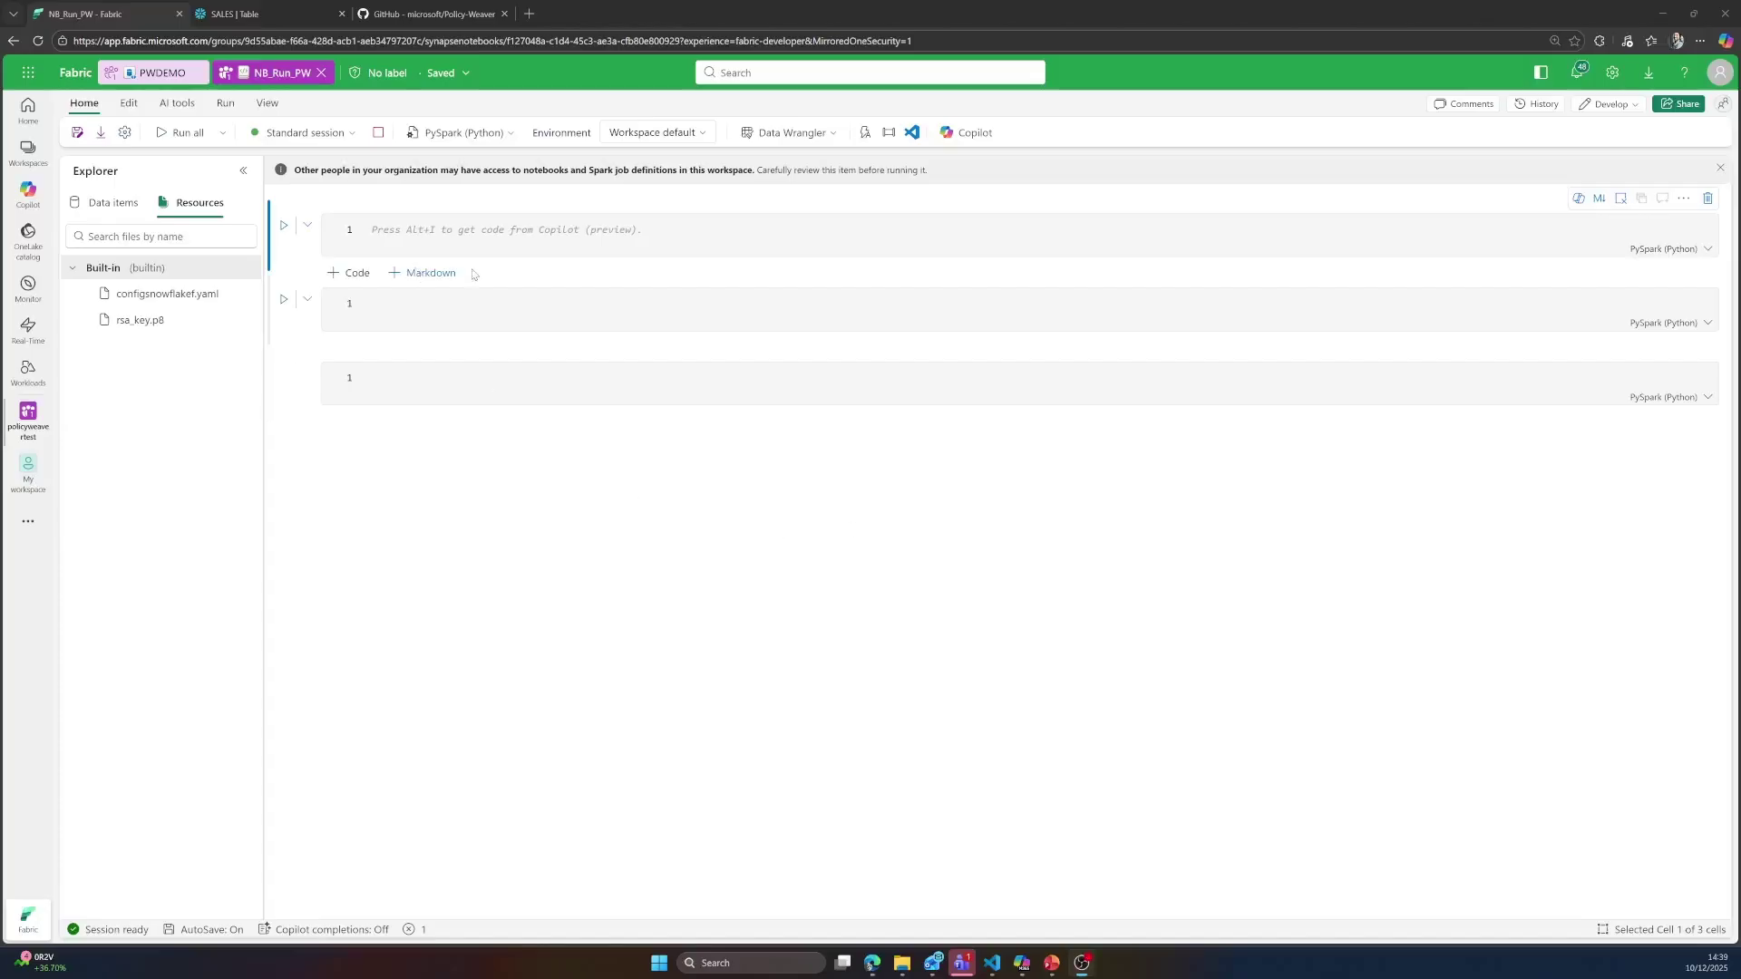
left_click(495, 256)
type("%pip install policy-weaver --quiet #import the PolicyWeaver library from policyweaver.weaver import WeaverAgent from policyweaver.plugins.snowflake.model import SnowflakeSourceMap  #Load config config = SnowflakeSourceMap.from_yaml(\"./builtin/configsnowflakef.yaml\")  #run the PolicyWeaver await WeaverAgent.run(config)")
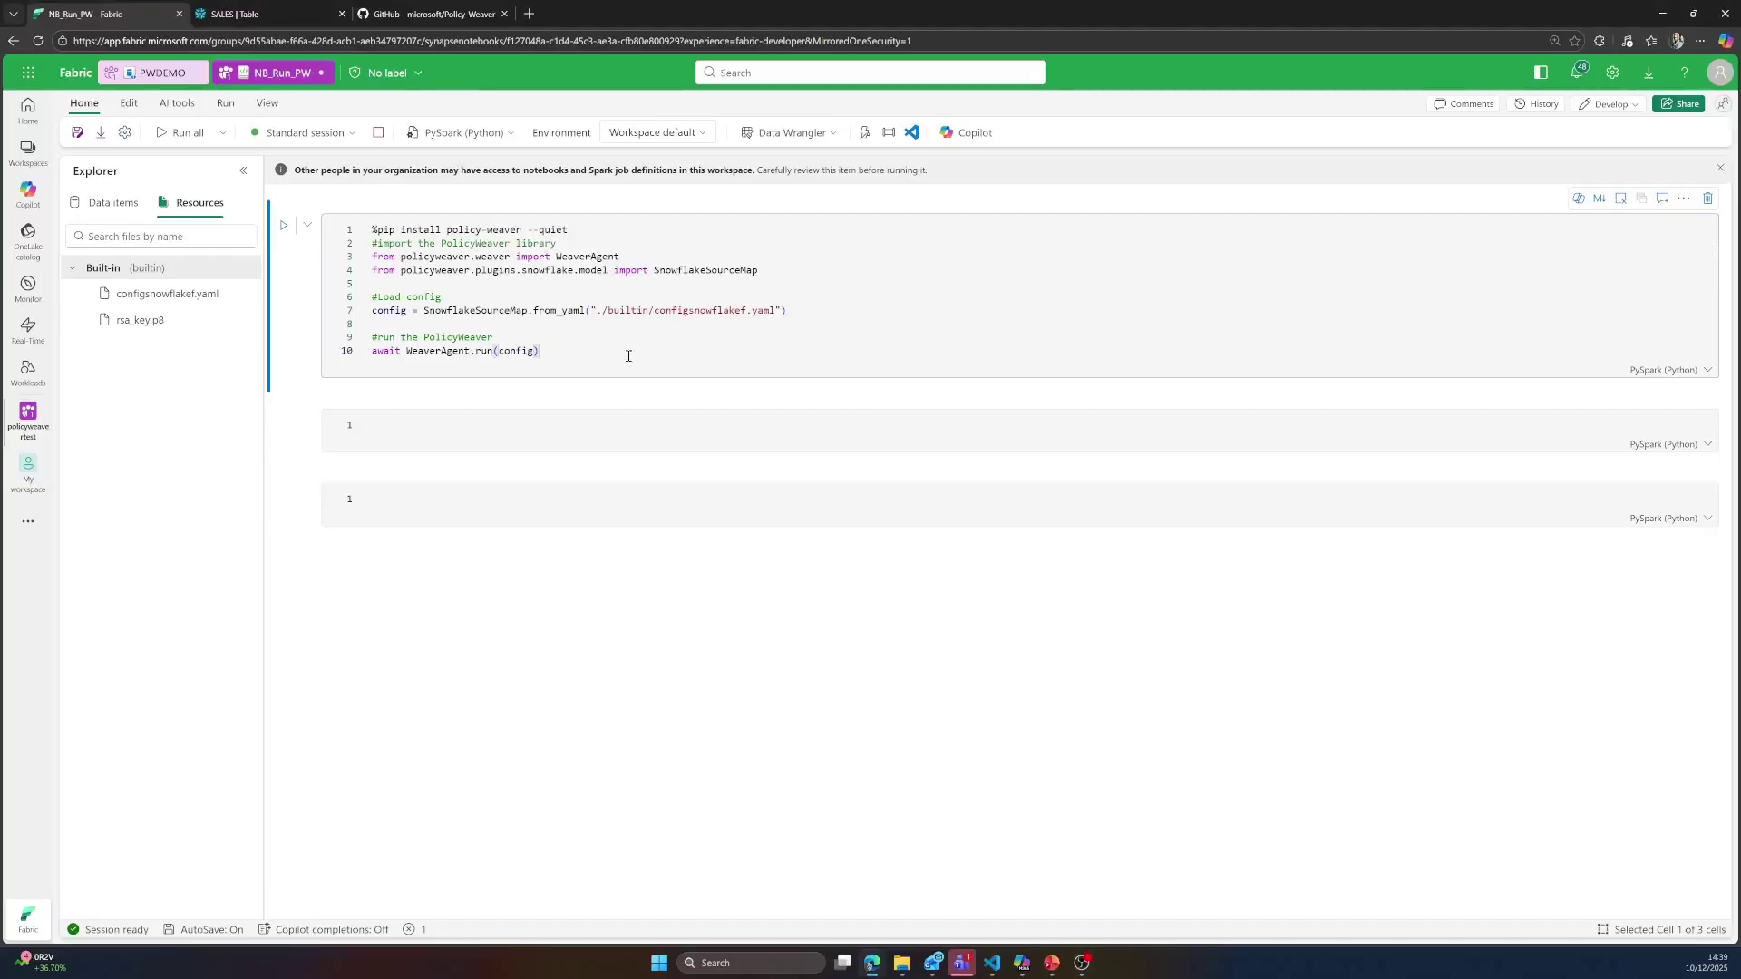
- Move the code from the WeaverAgent import through the run call out of the first cell into the second cell
left_click_drag(585, 353, 367, 257)
key("ctrl+c")
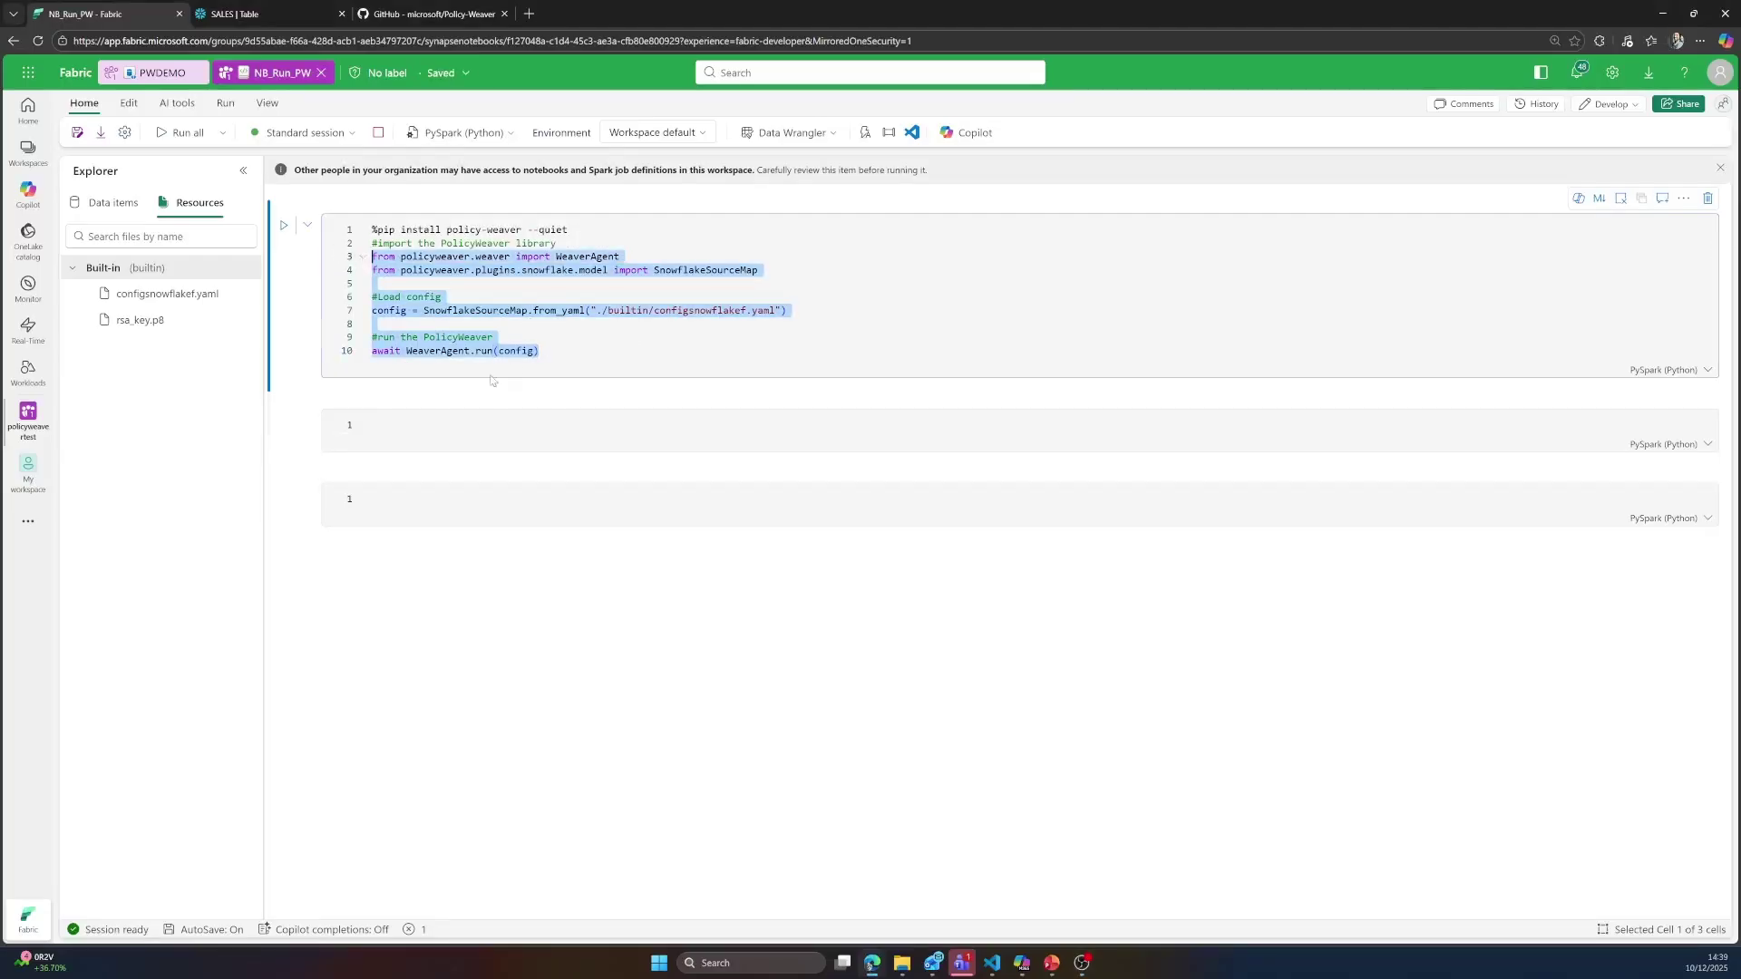
key("BackSpace")
left_click(457, 334)
key("ctrl+v")
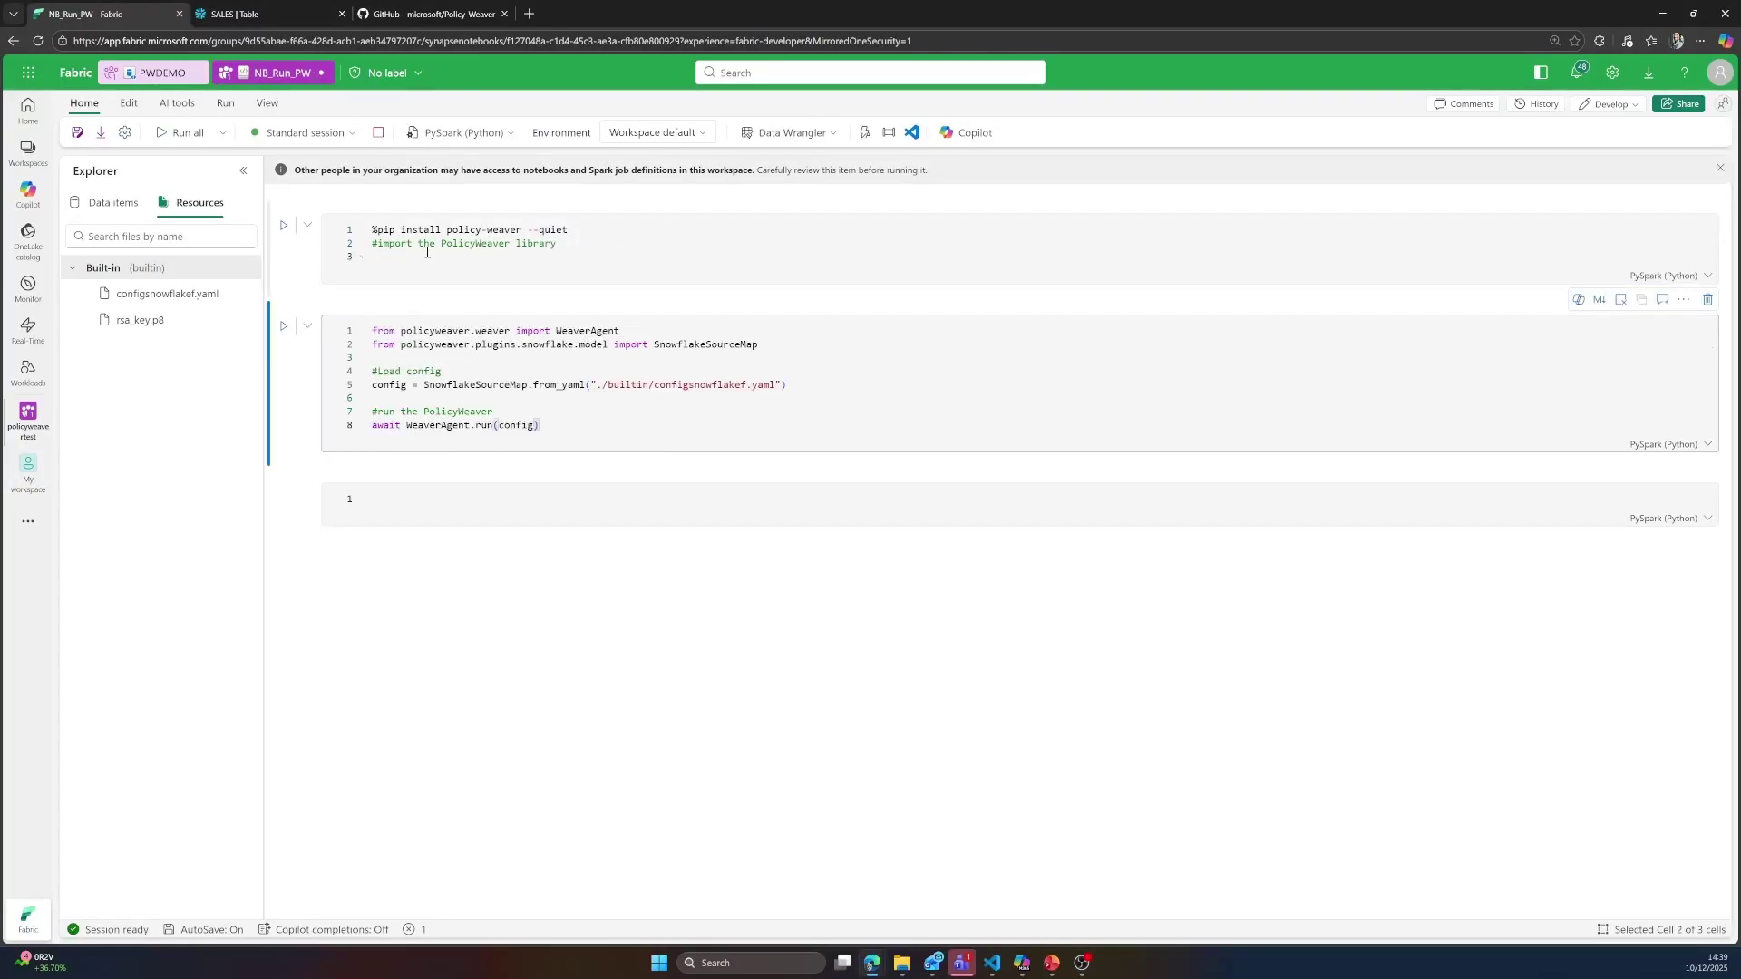
- Review the Run the Weaver code sample and configuration instructions in the Policy-Weaver GitHub README
left_click(451, 9)
left_click_drag(490, 358, 813, 460)
scroll(815, 498, "up", 6)
scroll(820, 540, "down", 4)
left_click(687, 552)
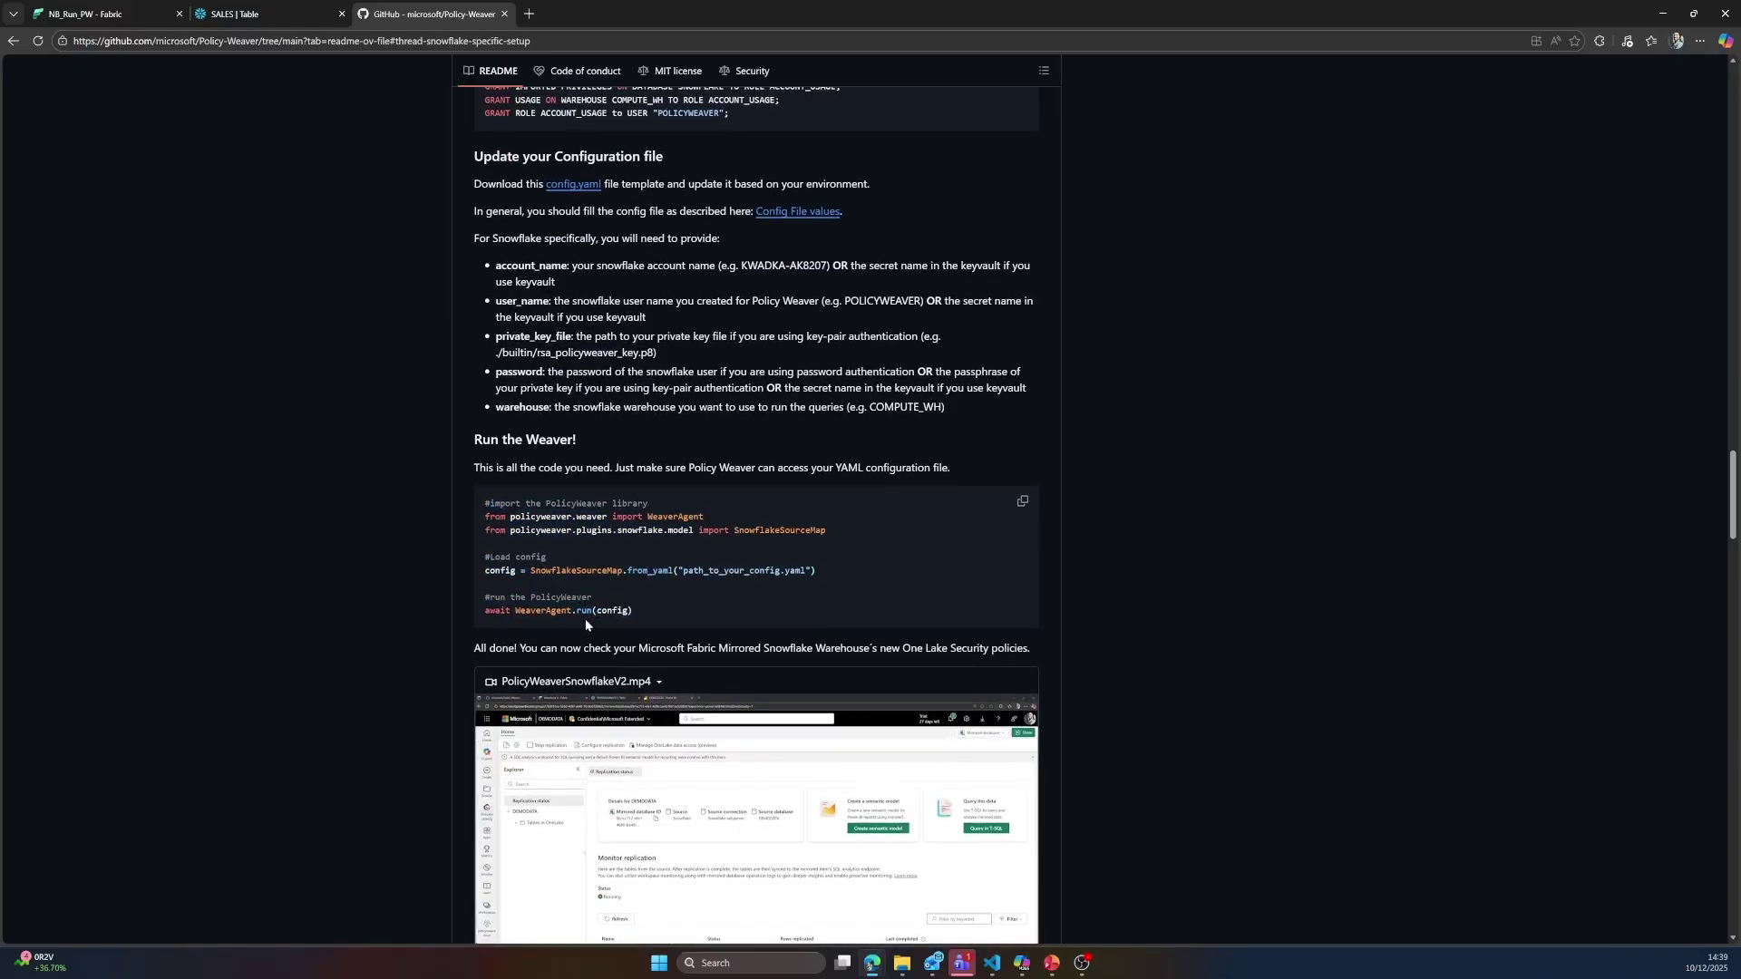
- Return to the NB_Run_PW notebook and run the install cell and the Policy Weaver cell
left_click(125, 11)
left_click(564, 258)
key("shift+Return")
key("shift+Return")
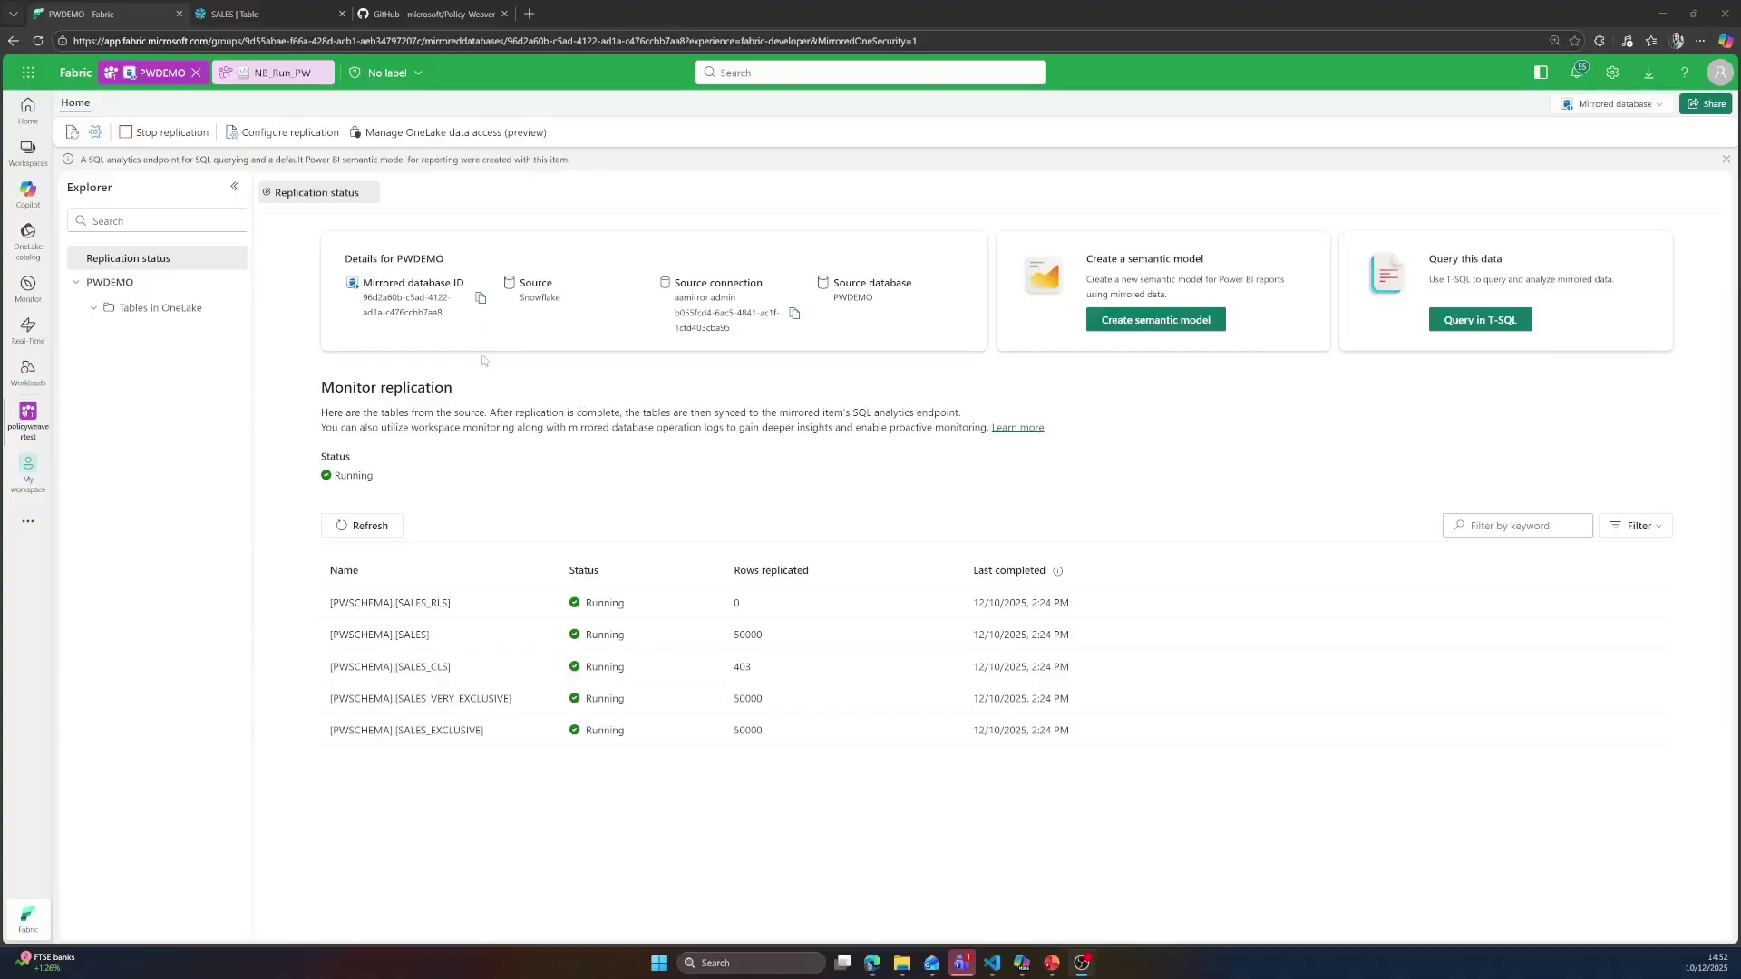
- In the PWDEMO mirrored database's OneLake security, examine the SALESPW role's tables and the column security on SALES_CLS
left_click(439, 132)
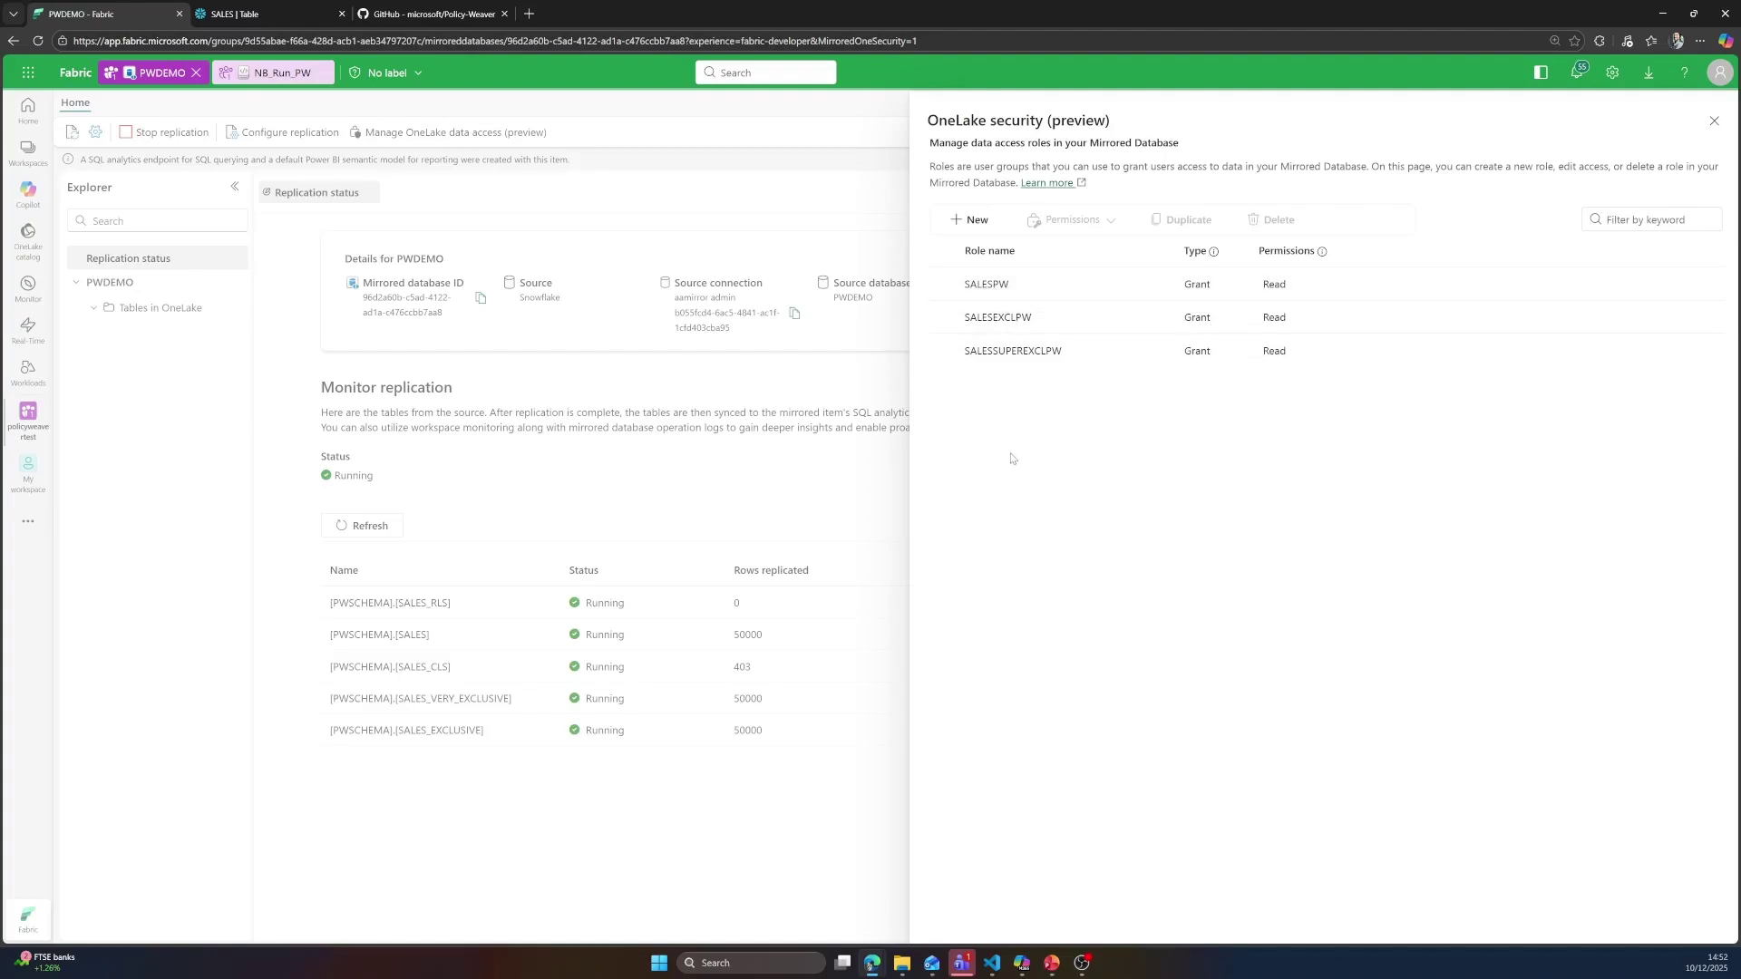
left_click(998, 286)
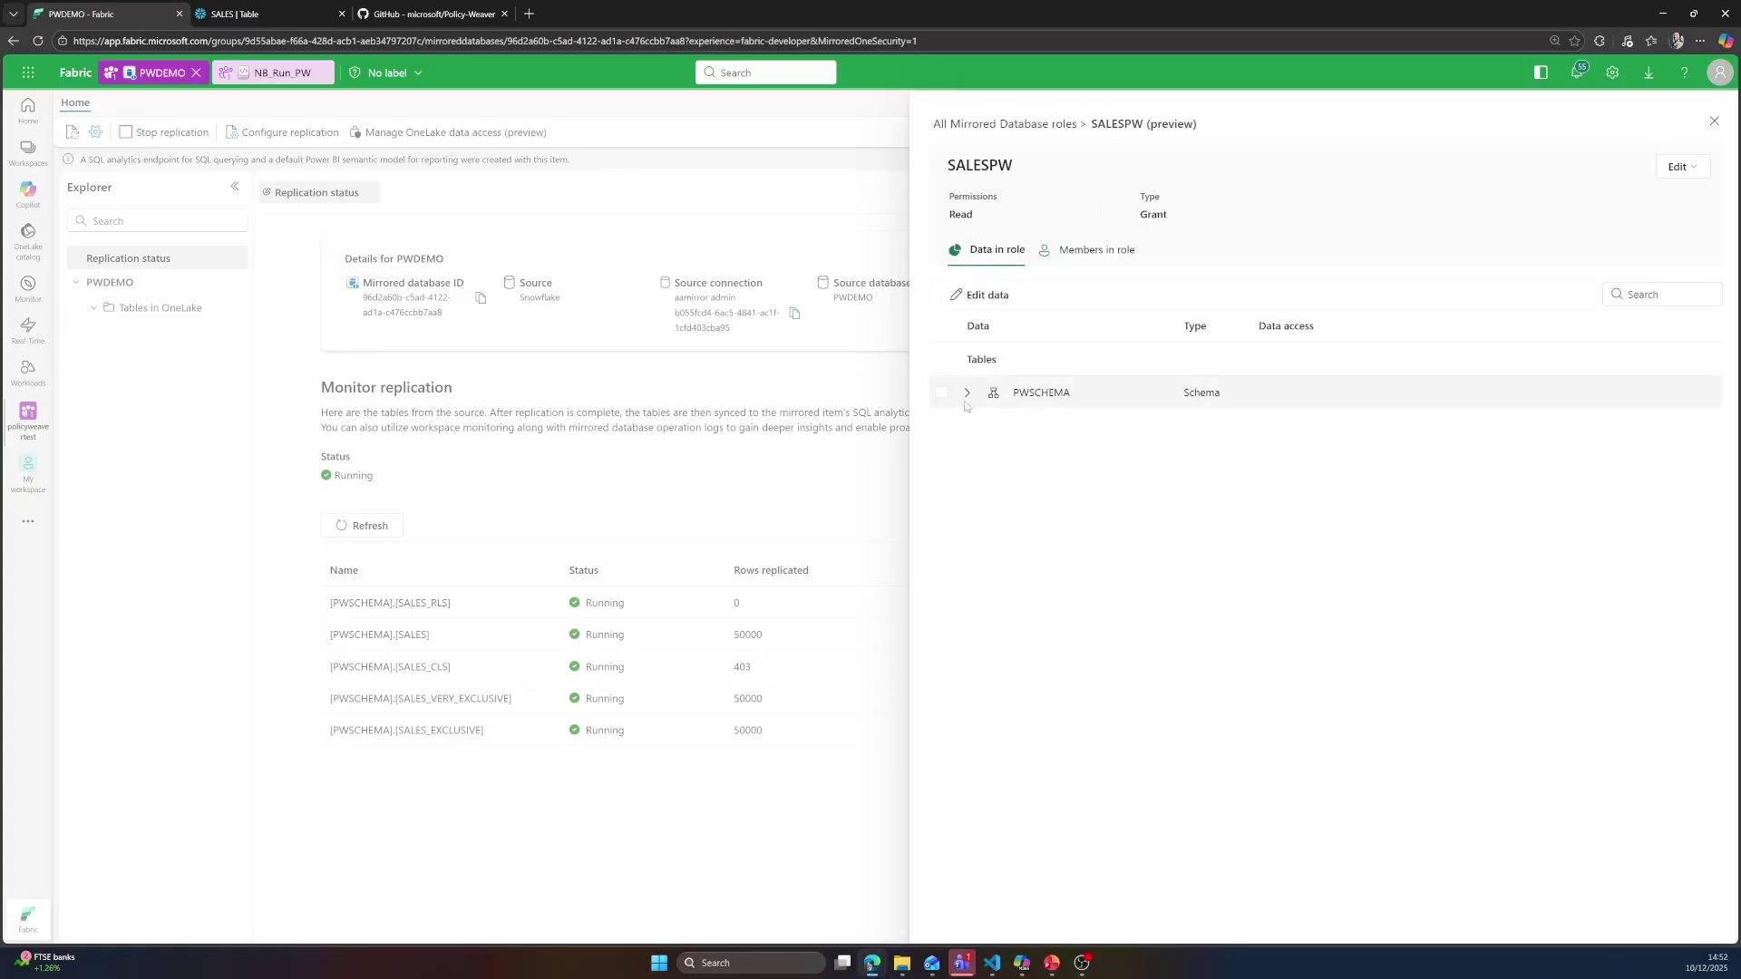
left_click(965, 393)
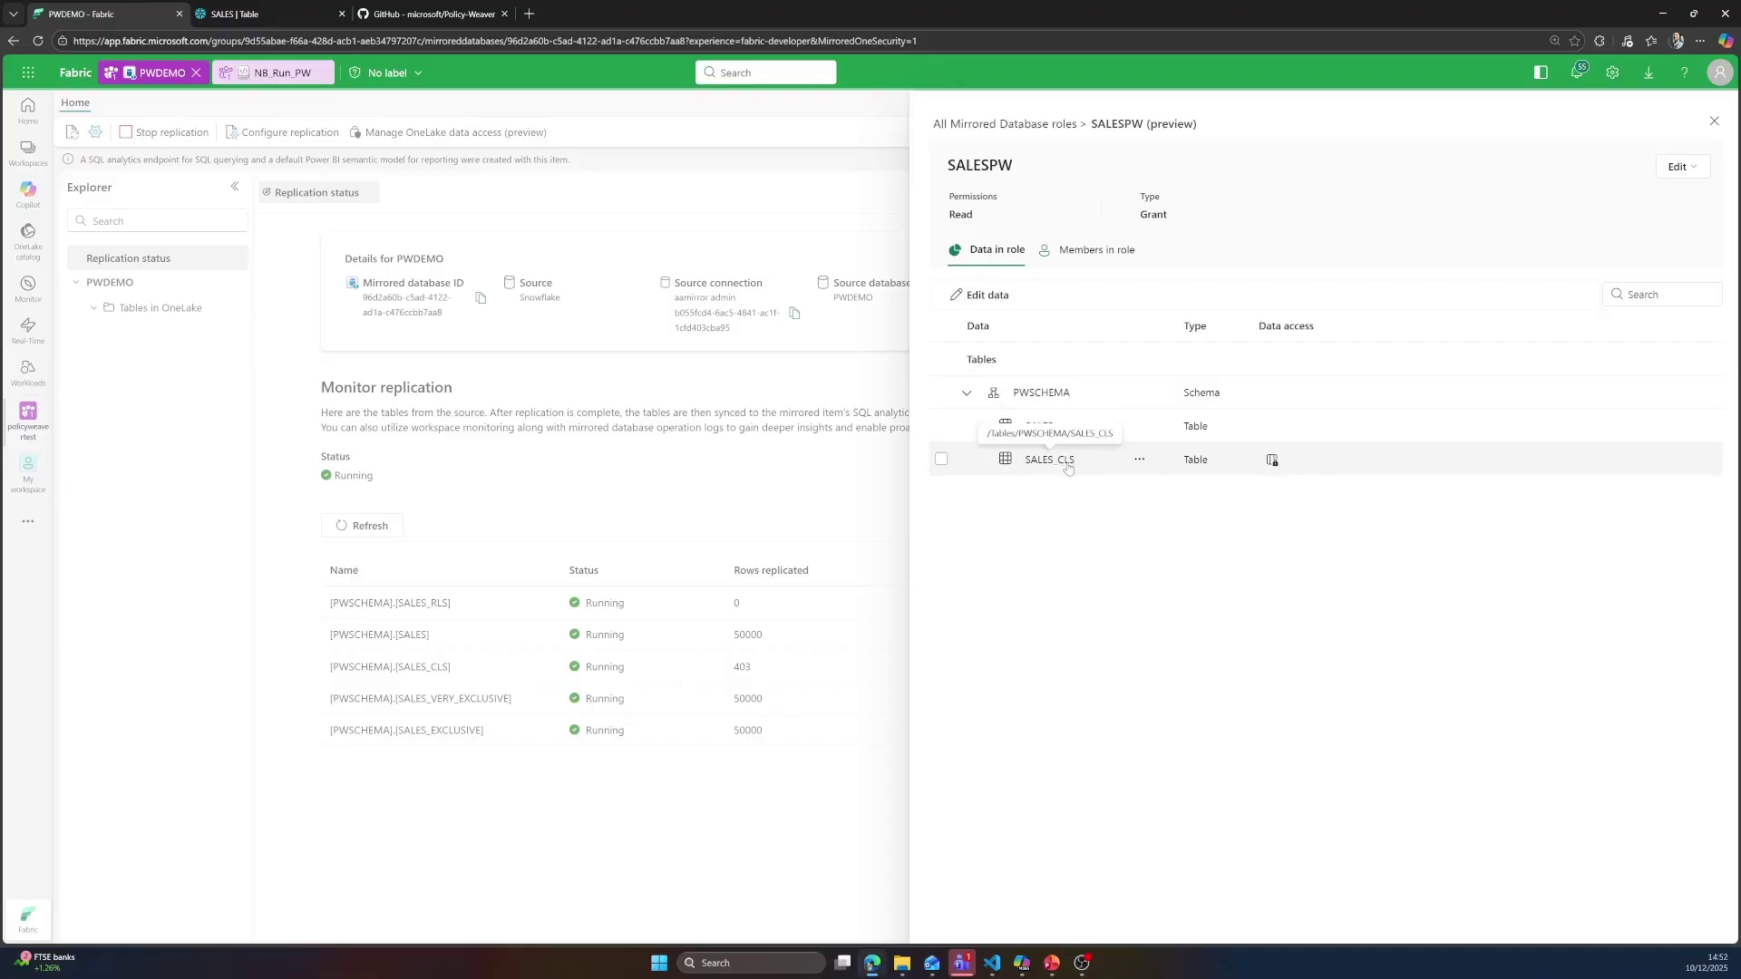
mouse_move(1274, 464)
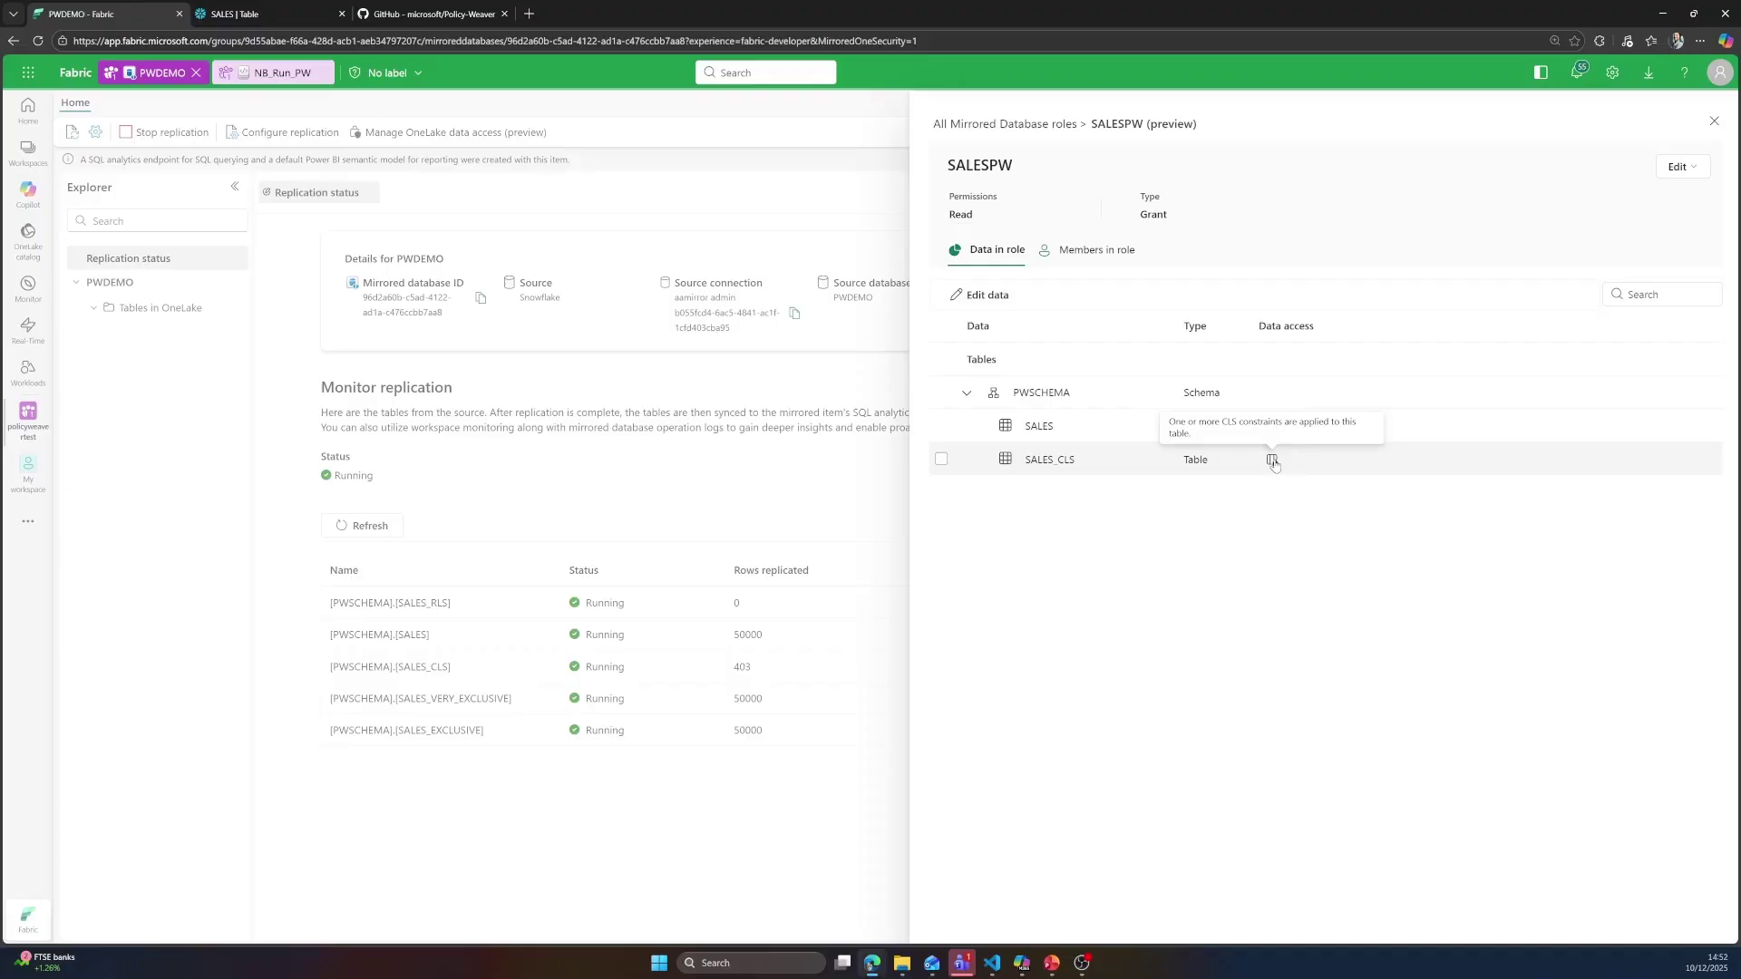
left_click(1140, 460)
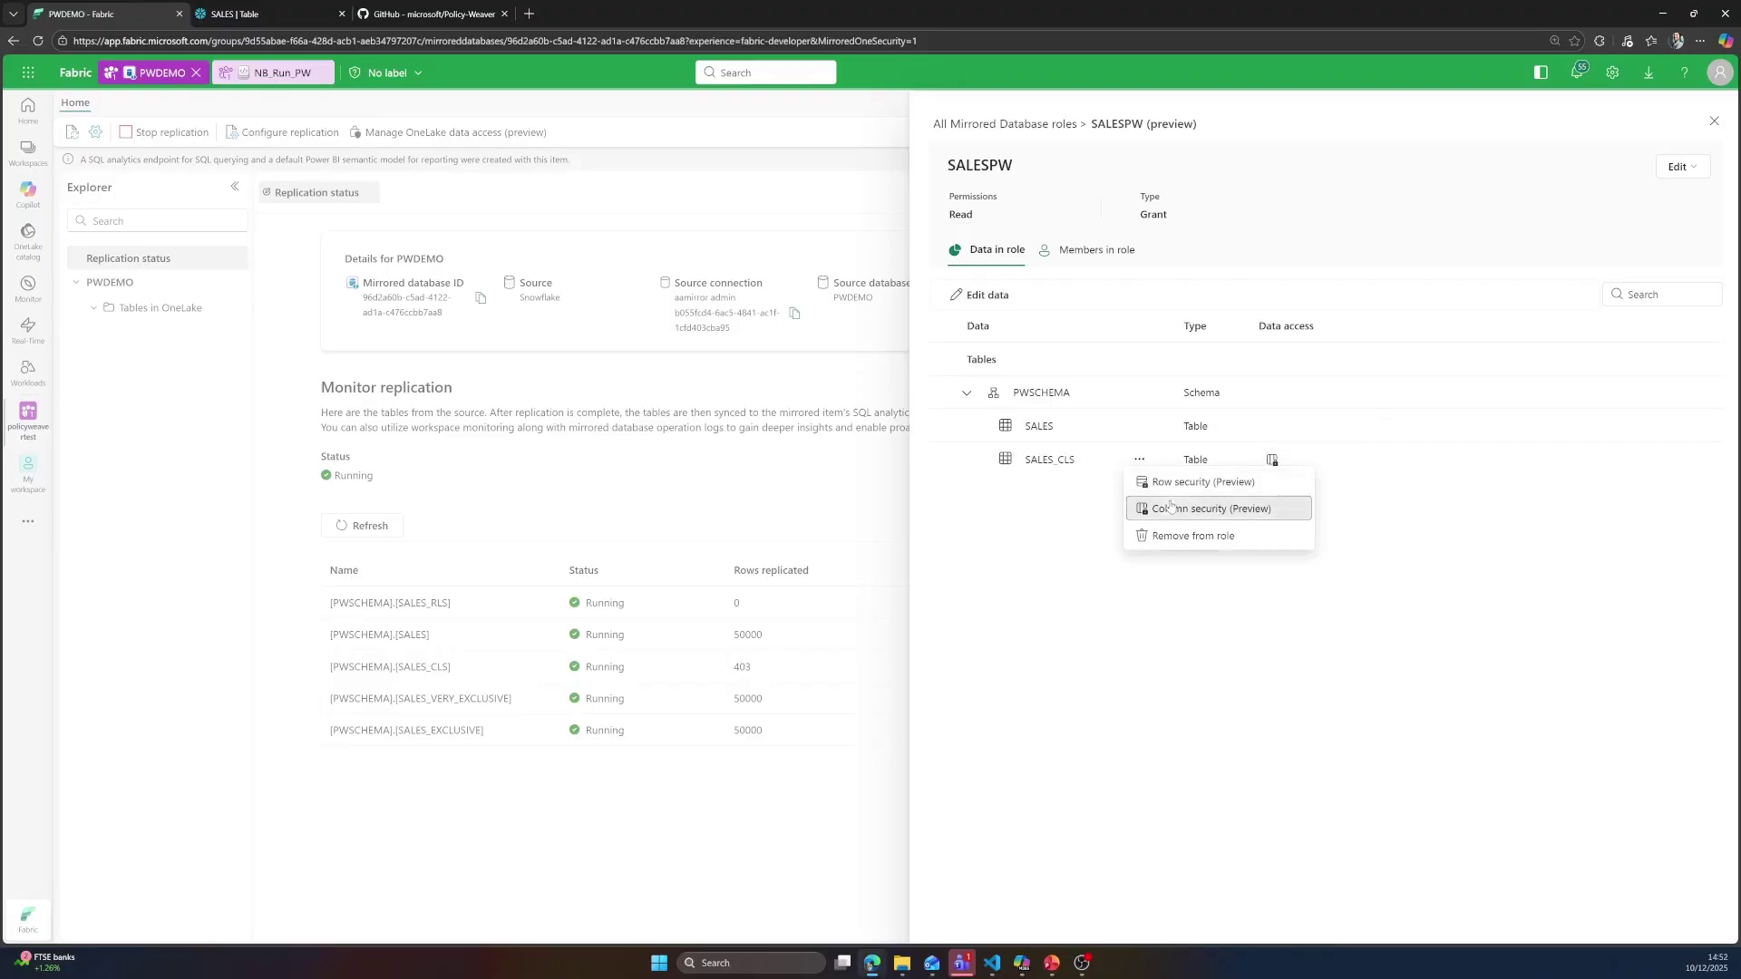
left_click(1169, 505)
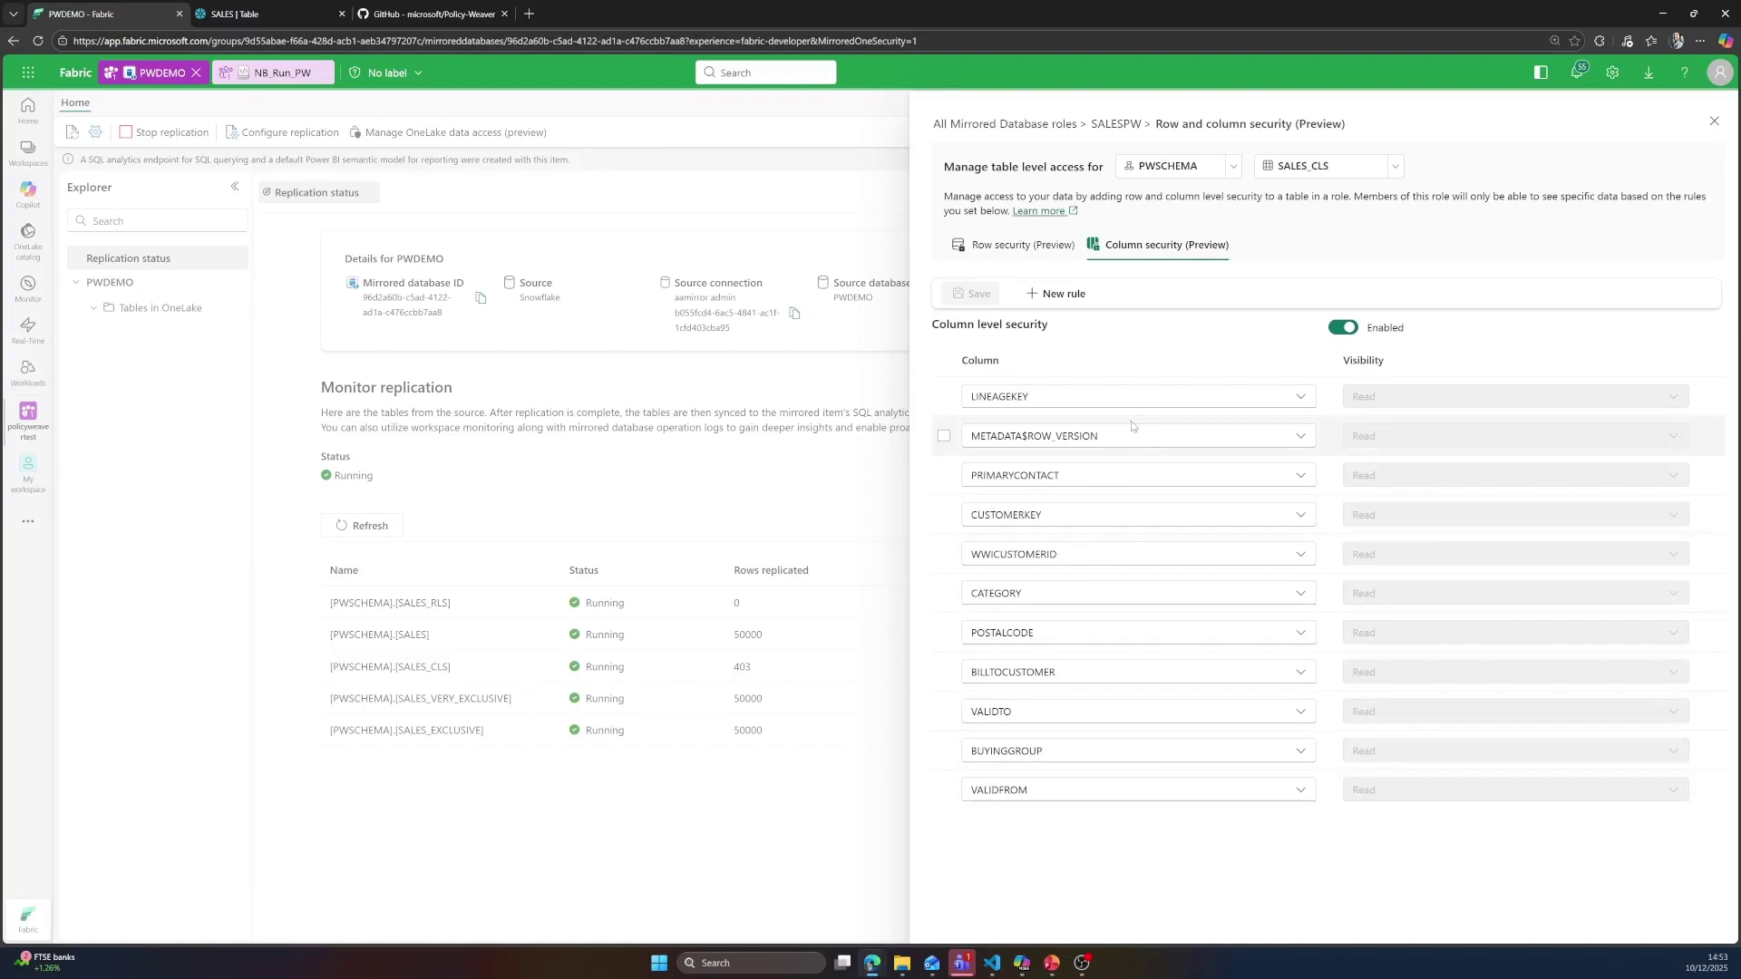
- Check the members of the SALESPW role and return to the list of roles
left_click(1117, 124)
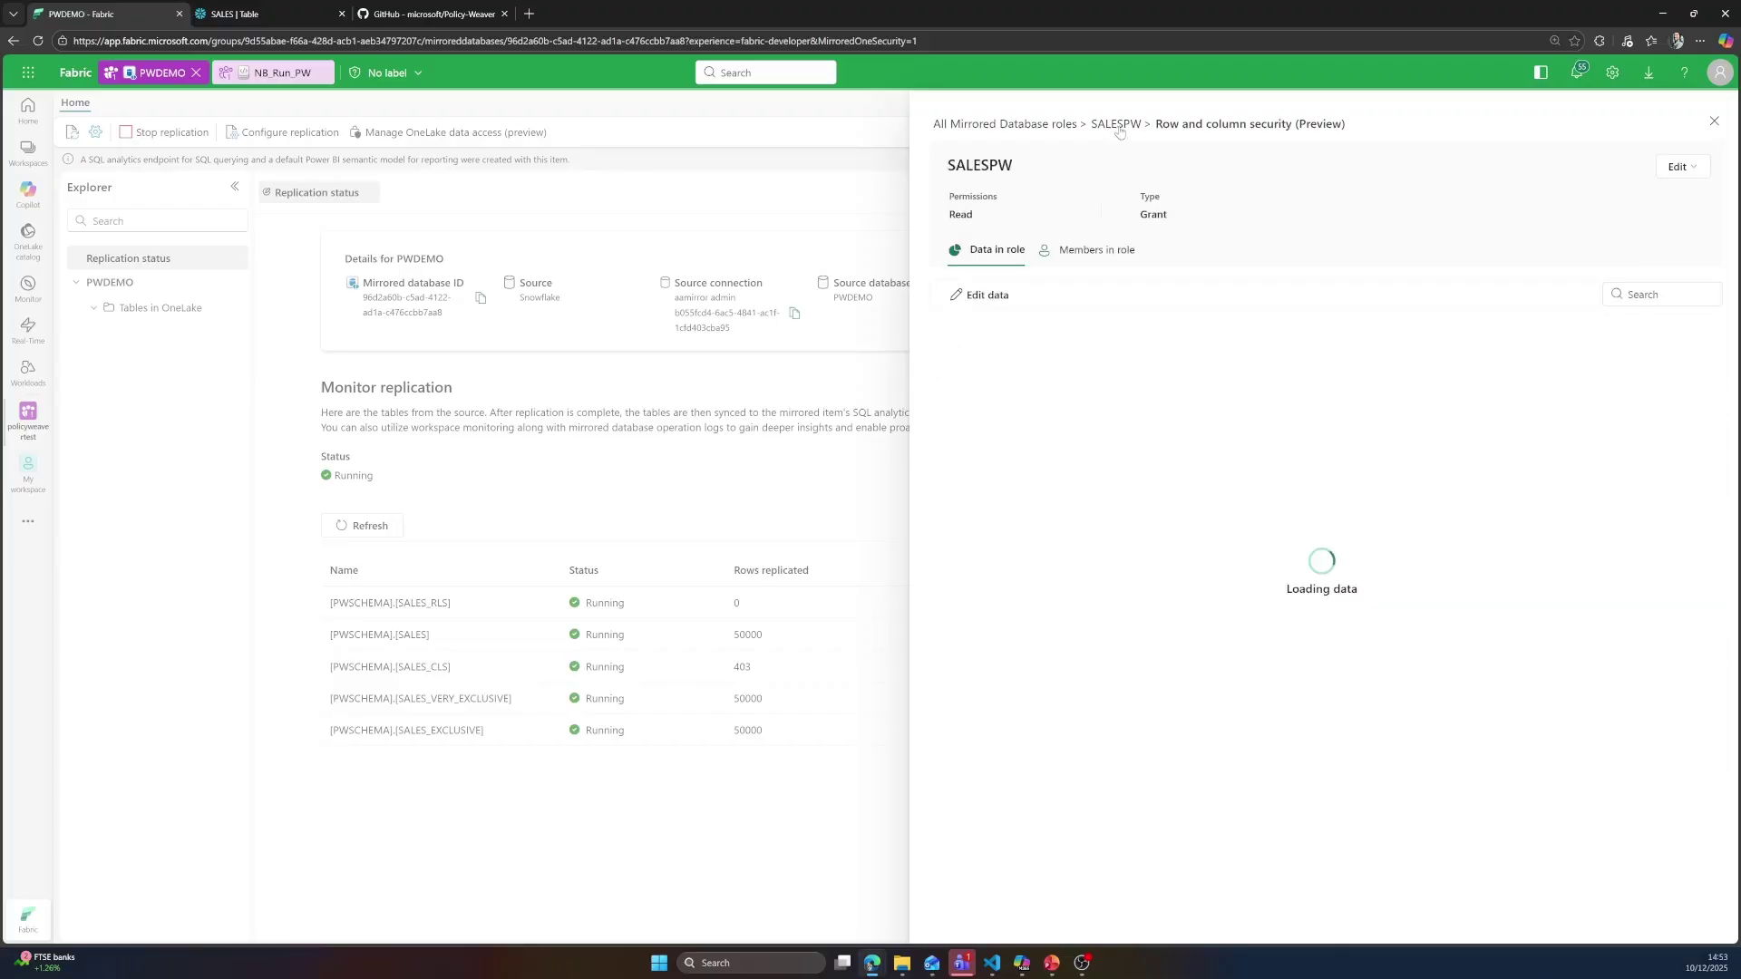
left_click(1120, 255)
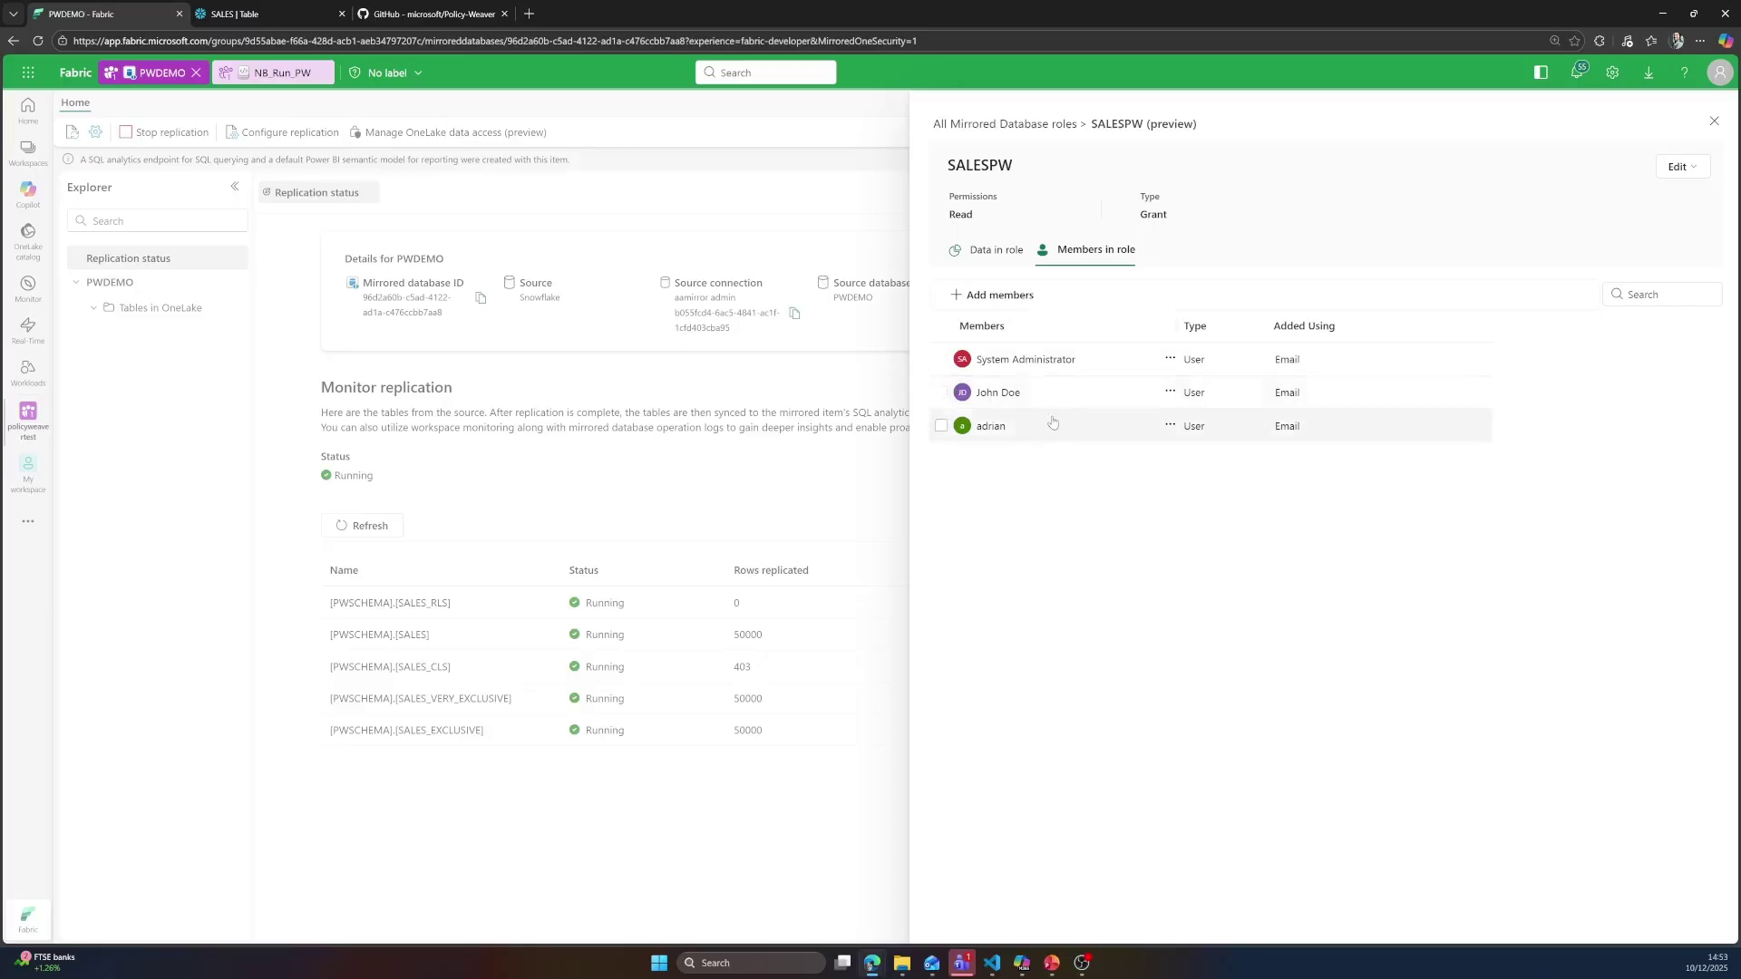
left_click(1041, 124)
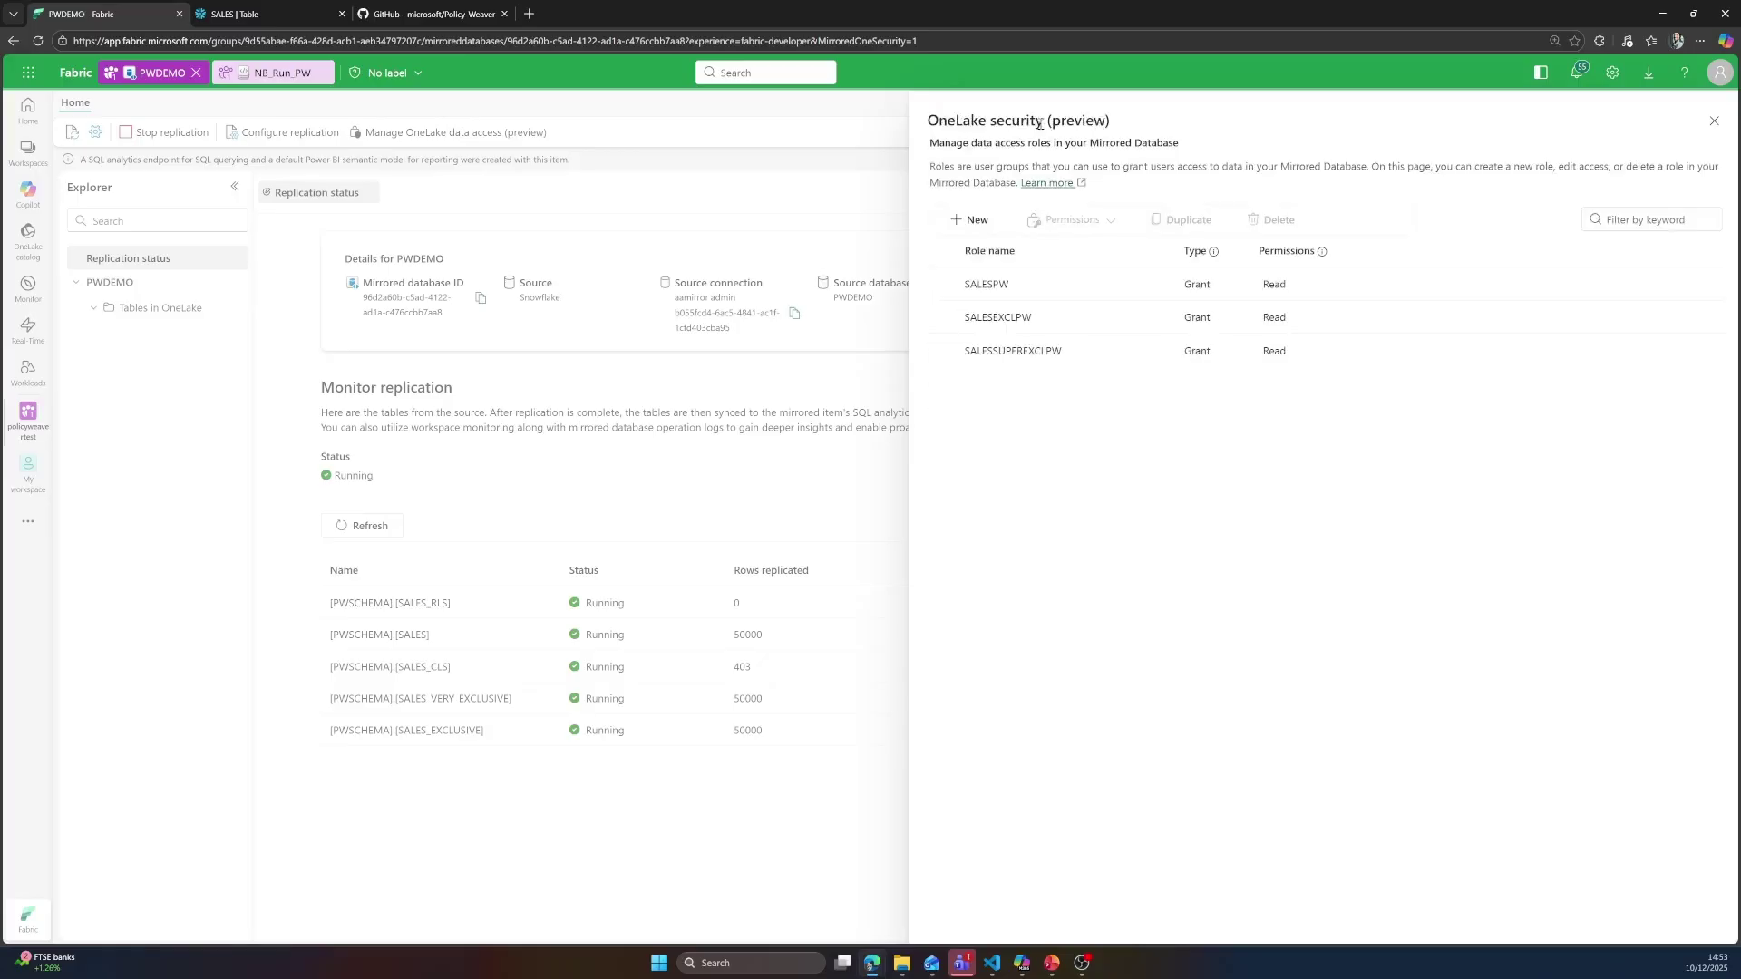
- Check the SALESEXCLPW role's members and the PWSCHEMA tables it covers
left_click(1019, 323)
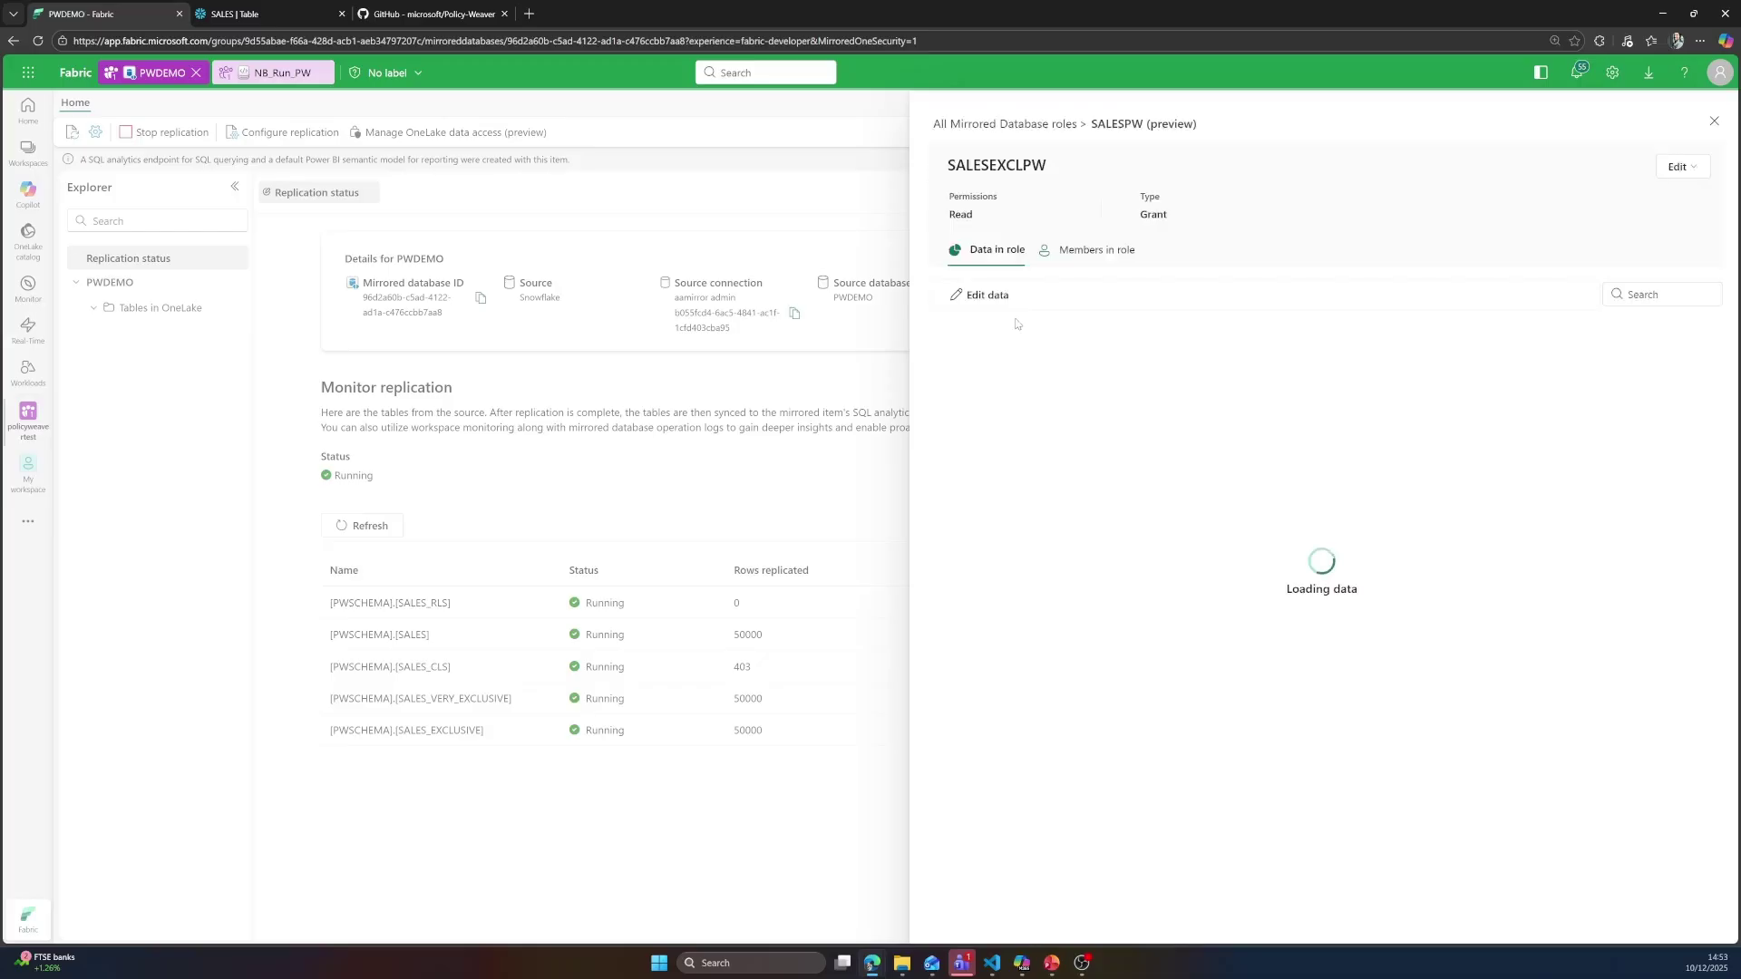
left_click(1089, 255)
left_click(1004, 252)
left_click(966, 393)
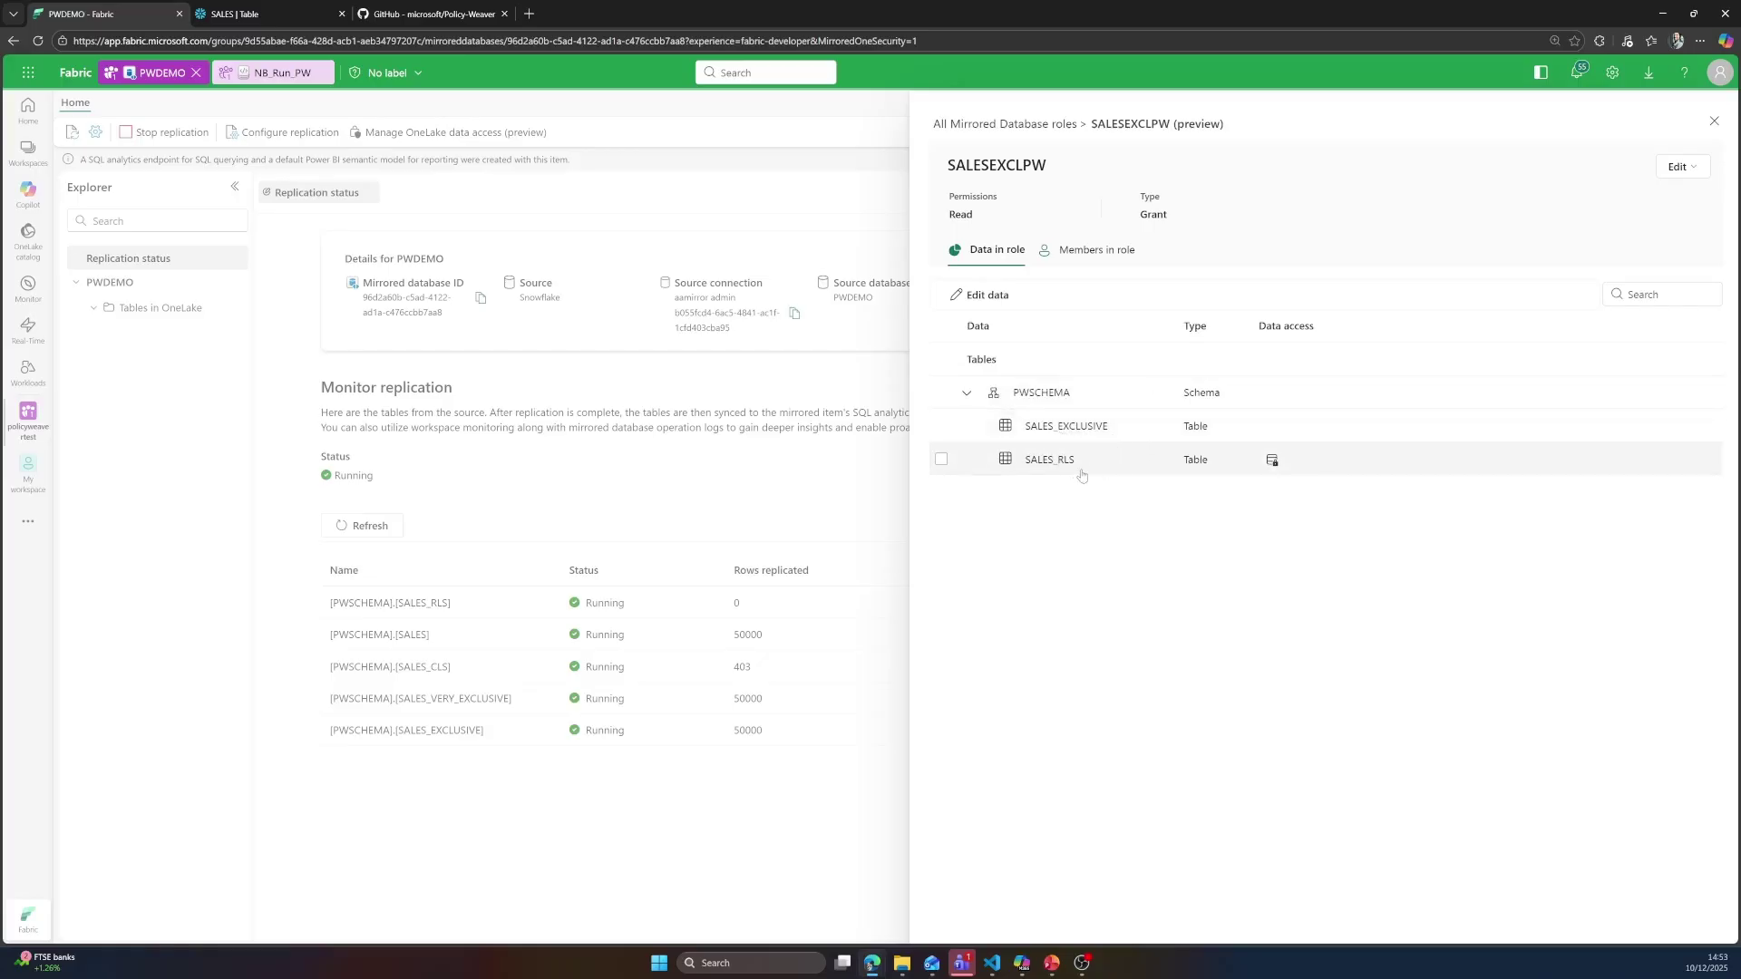
- Examine the row security rule on SALES_RLS in the SALESEXCLPW role and return to the list of roles
left_click(1139, 462)
left_click(1139, 461)
left_click(1139, 461)
left_click(1187, 481)
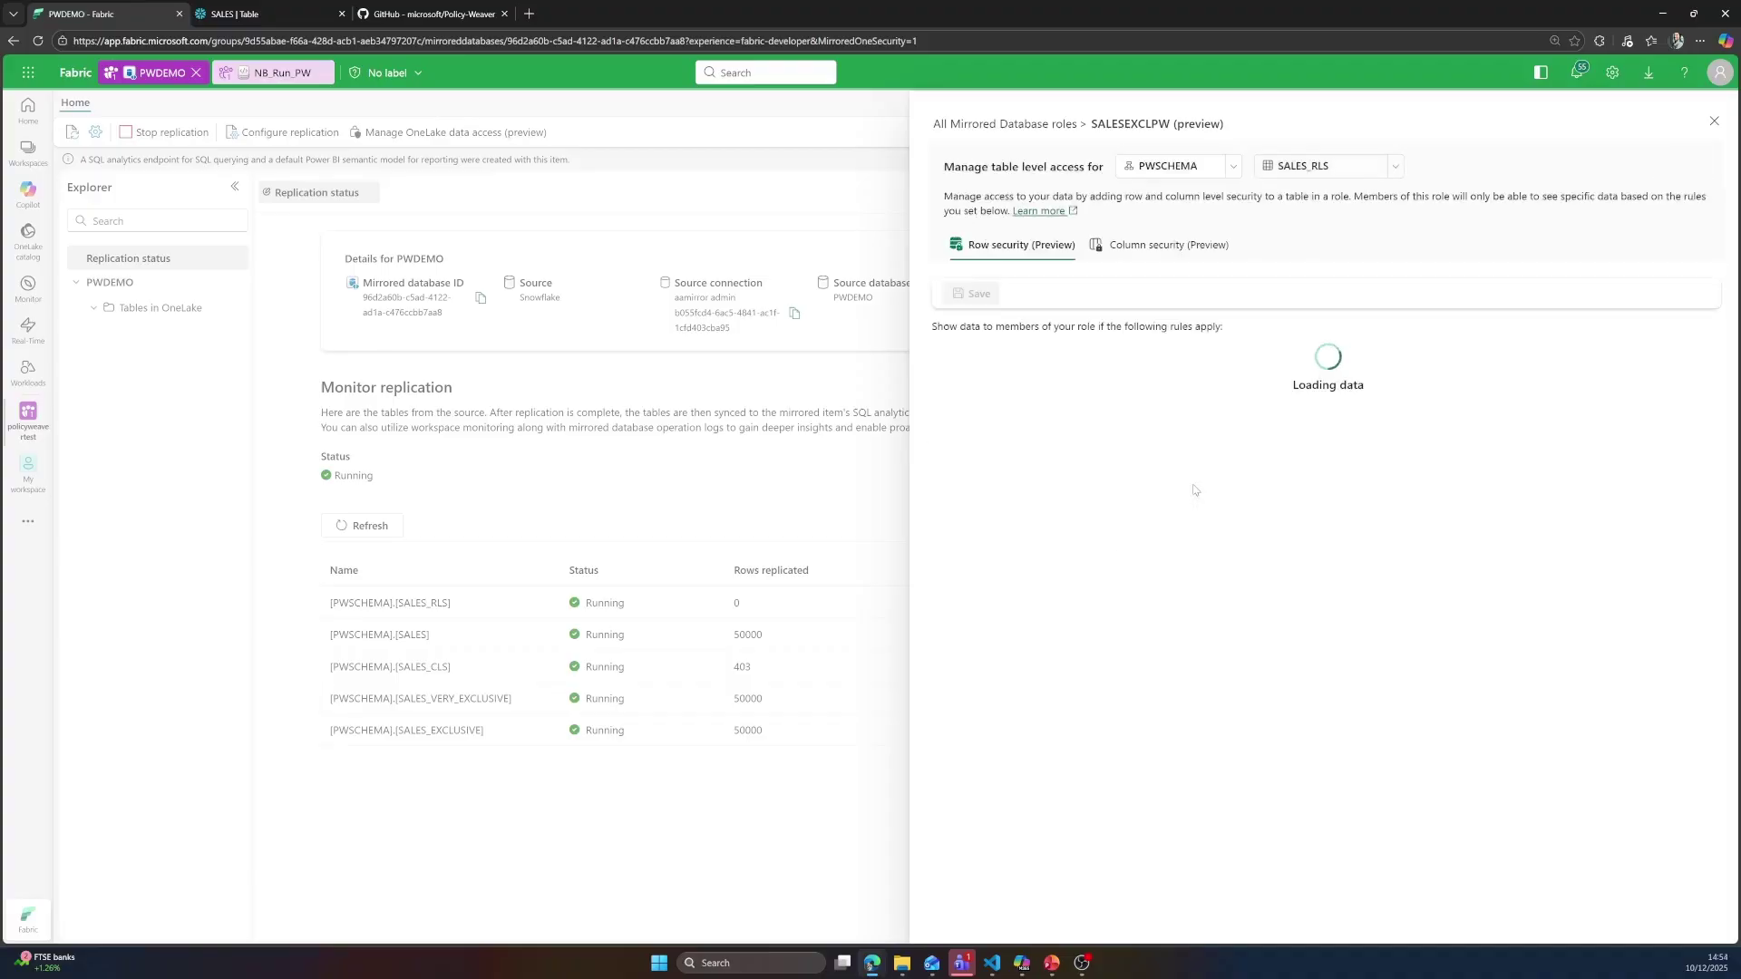
left_click(1179, 426)
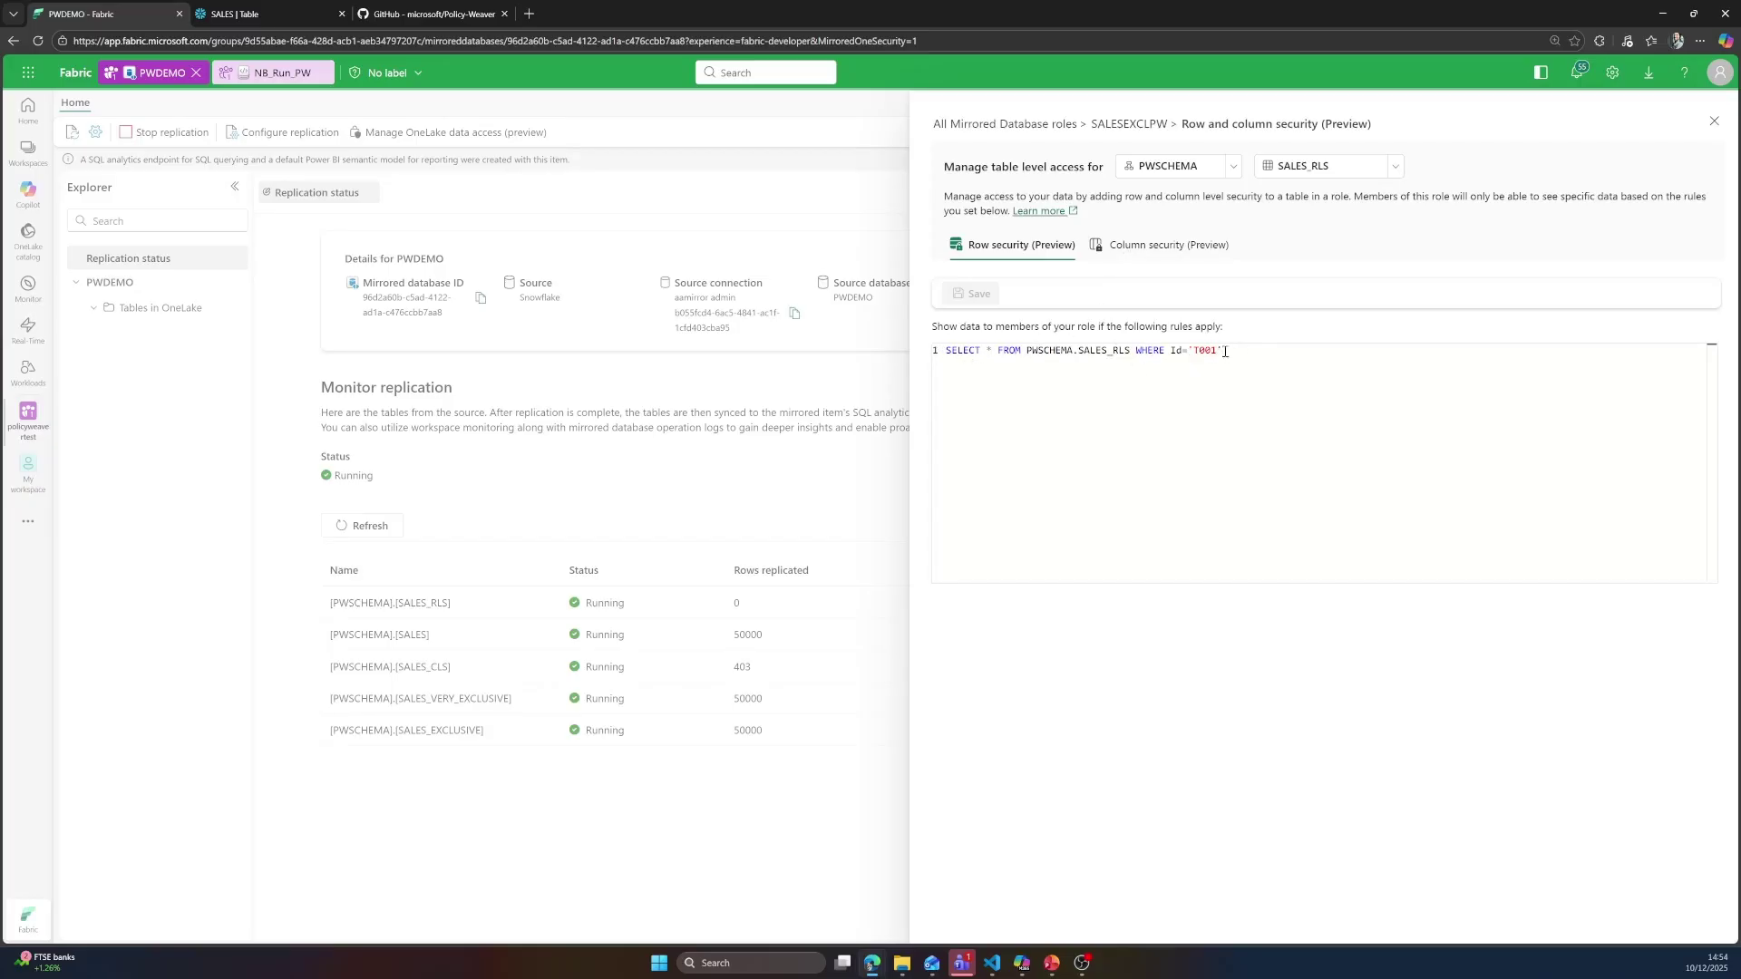
key("ctrl+a")
left_click(1097, 385)
left_click(1120, 124)
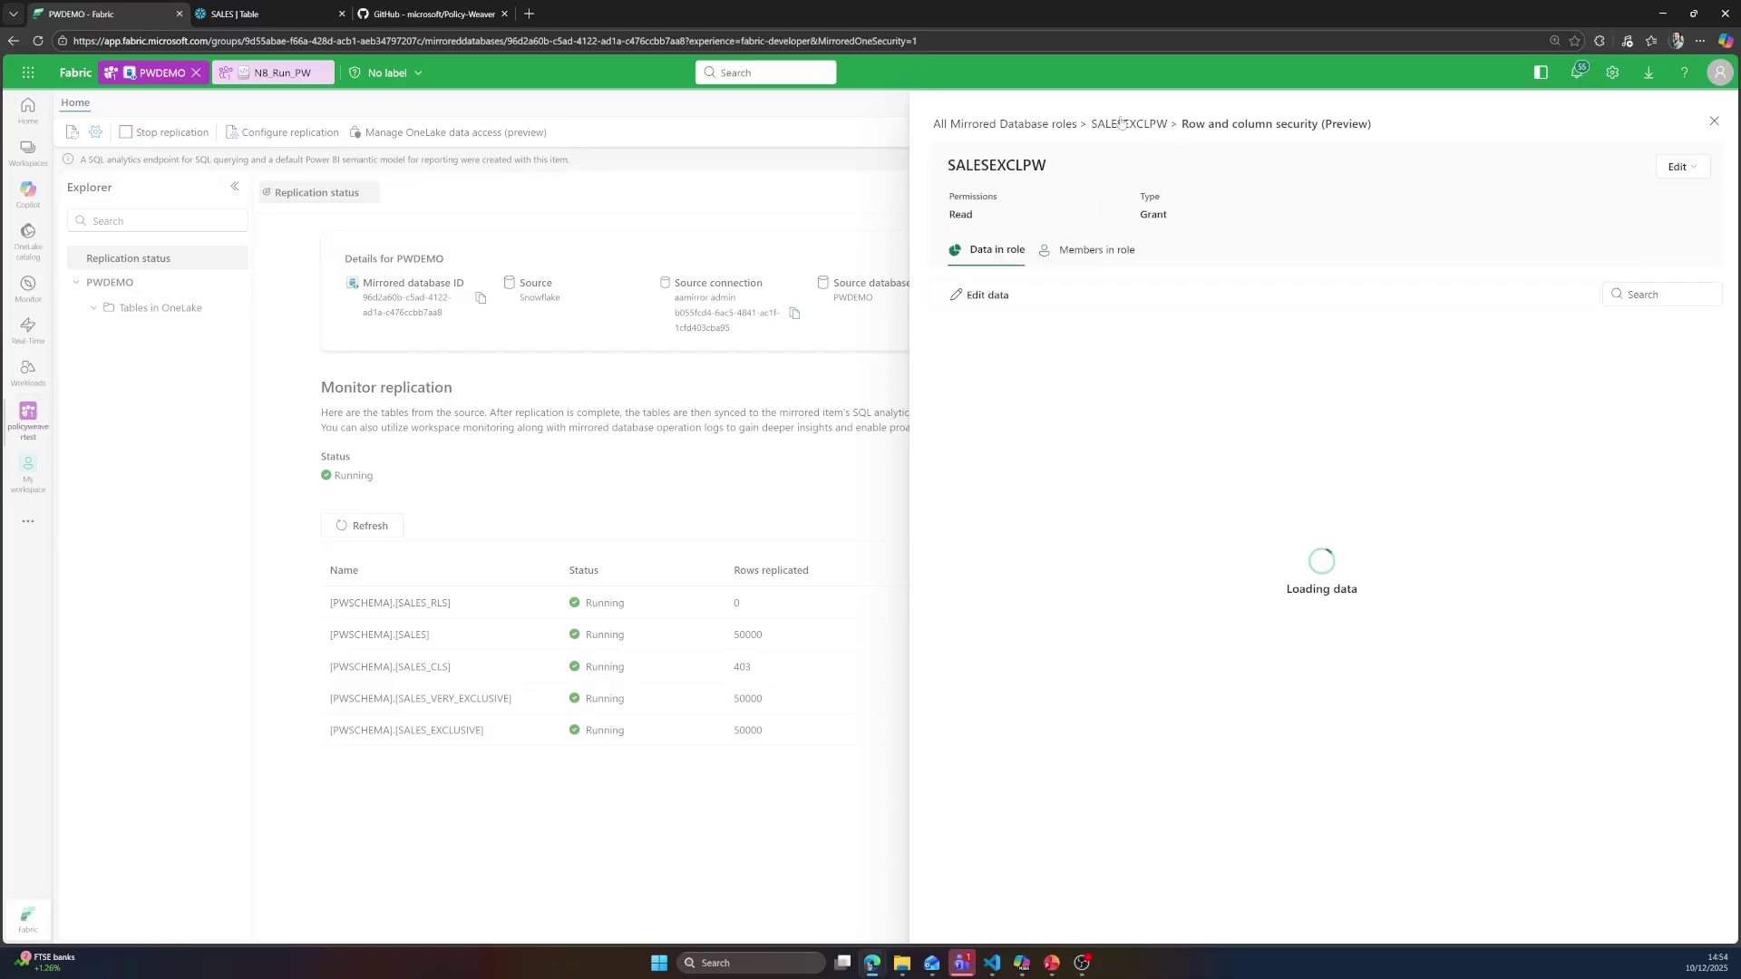
left_click(1038, 123)
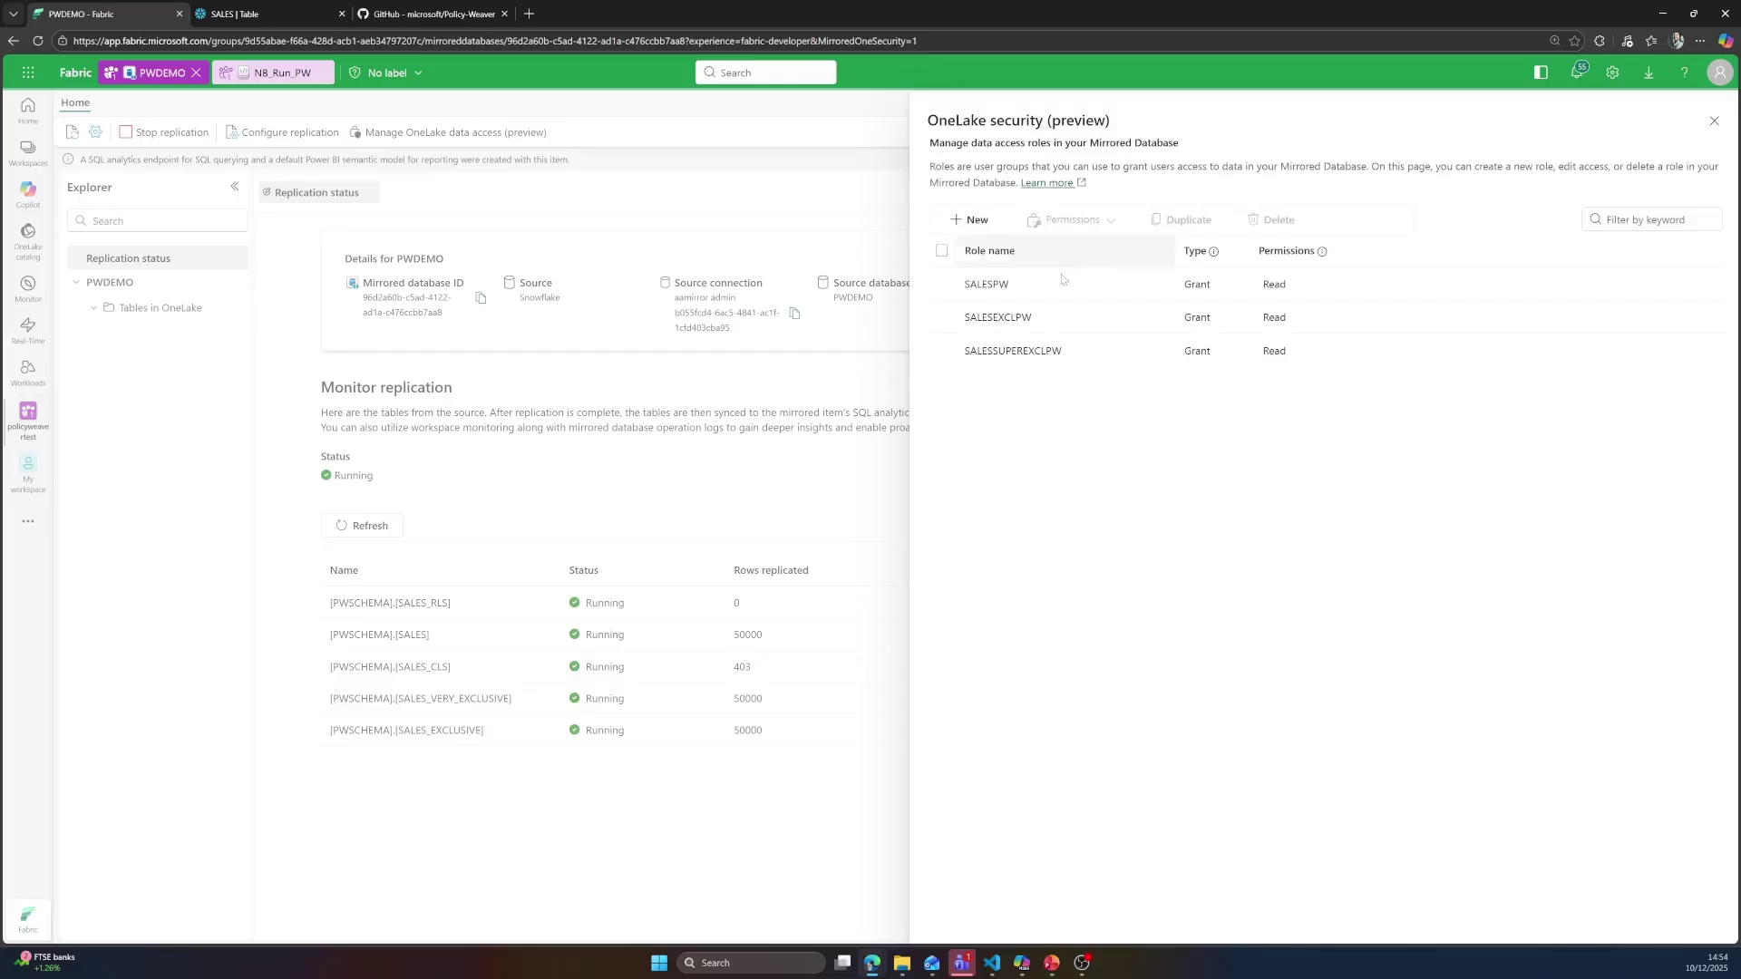
- Review the SALESSUPEREXCLPW role's PWSCHEMA tables and its members
left_click(1032, 361)
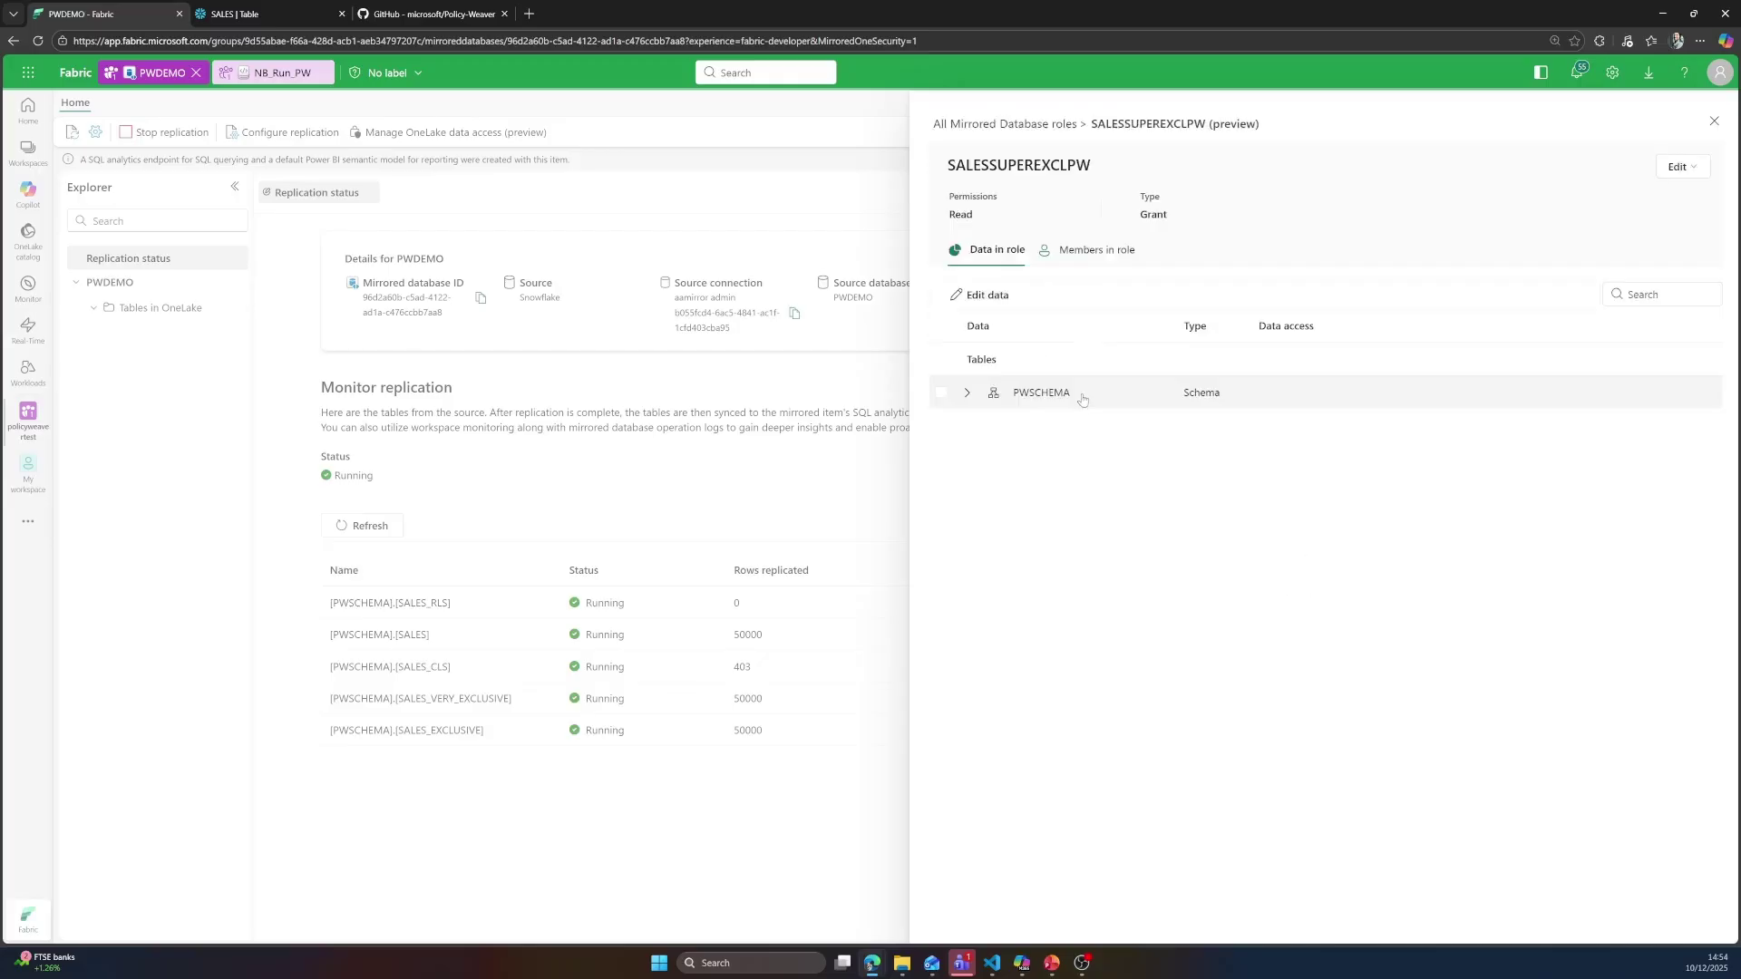
left_click(968, 393)
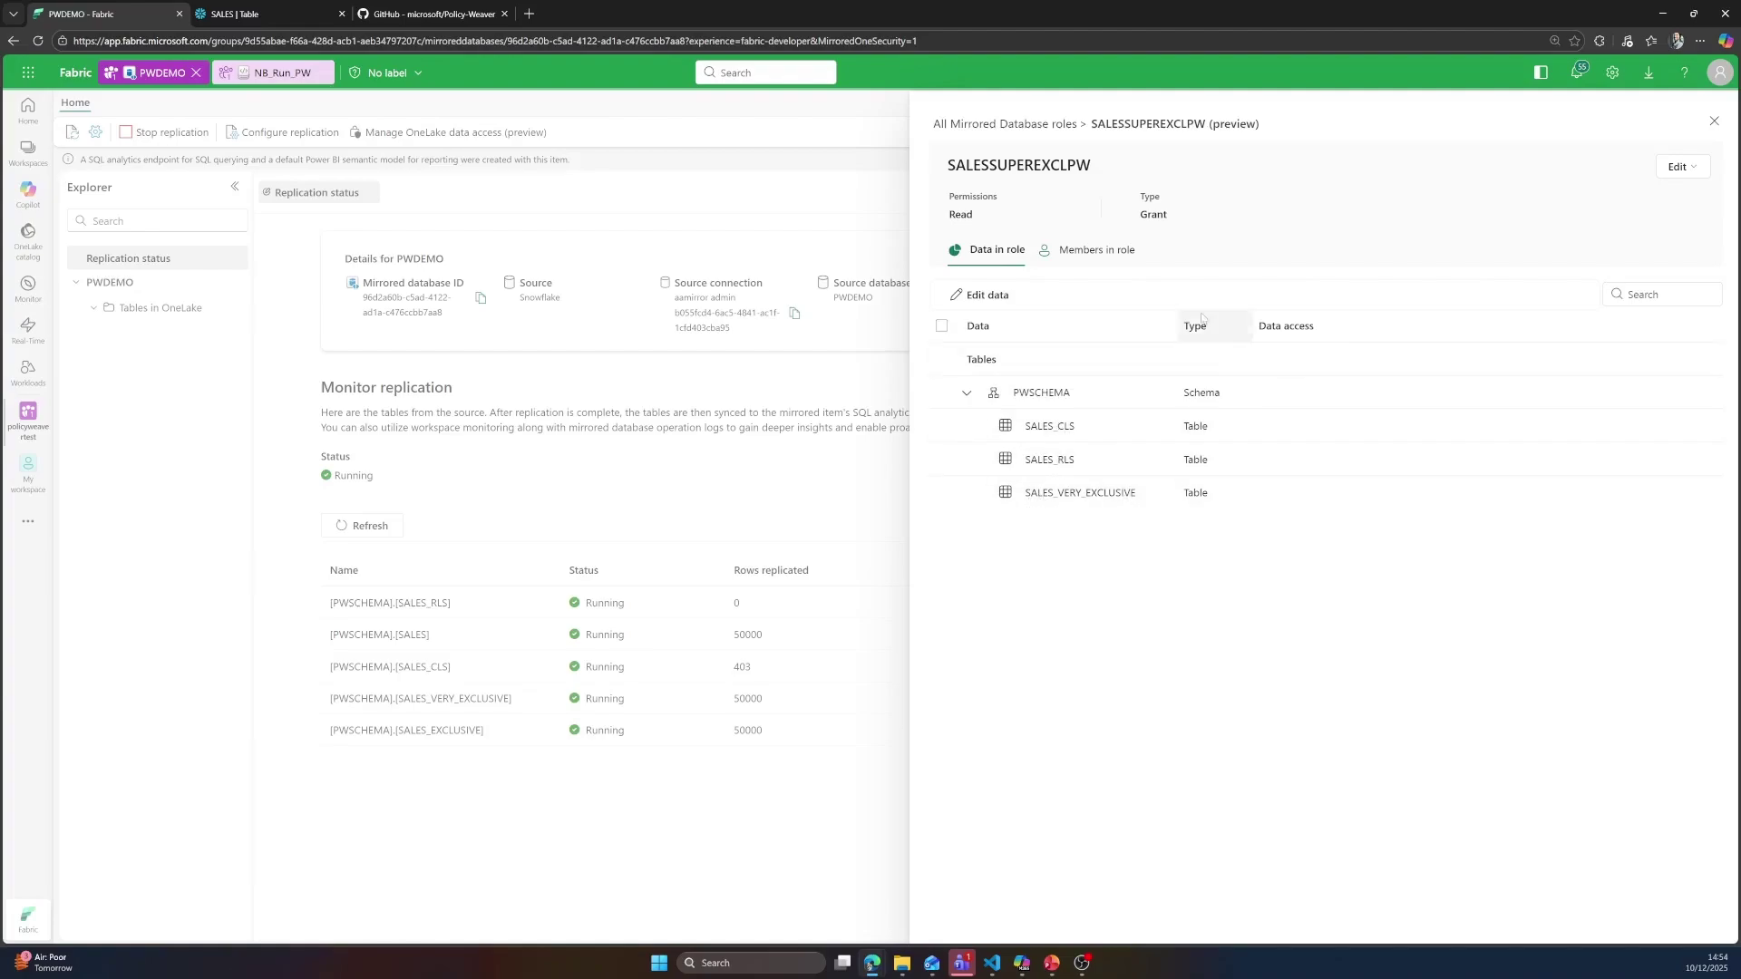
left_click(1094, 252)
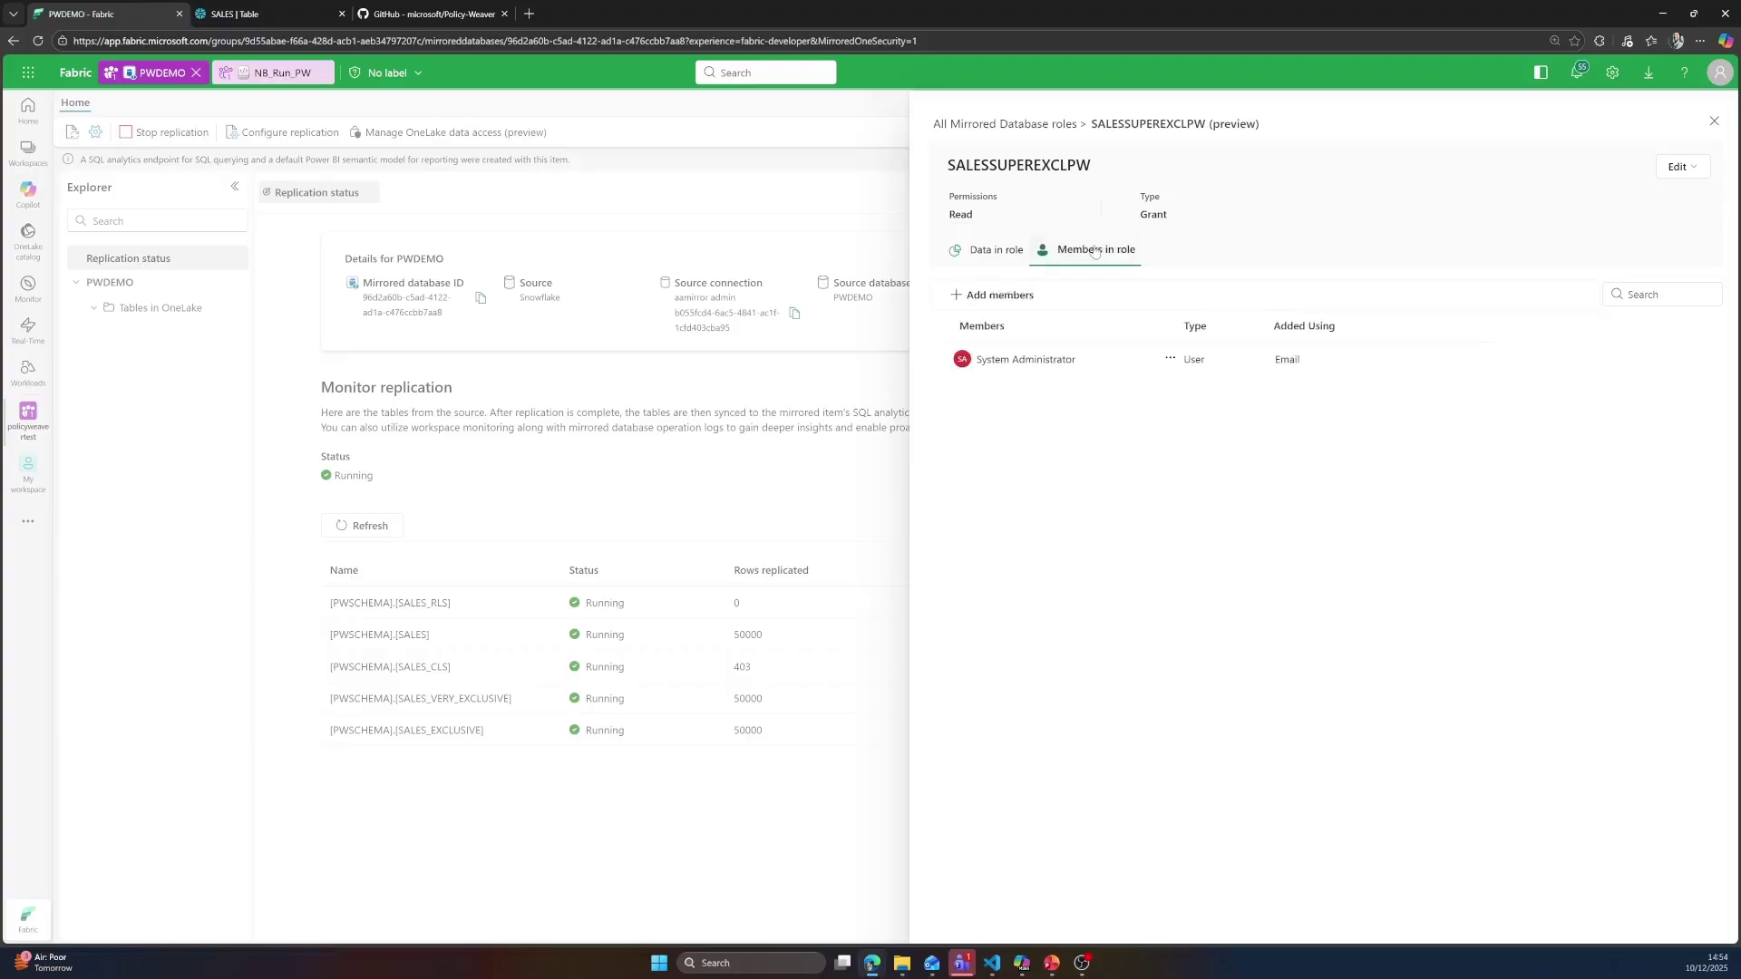
left_click(1004, 126)
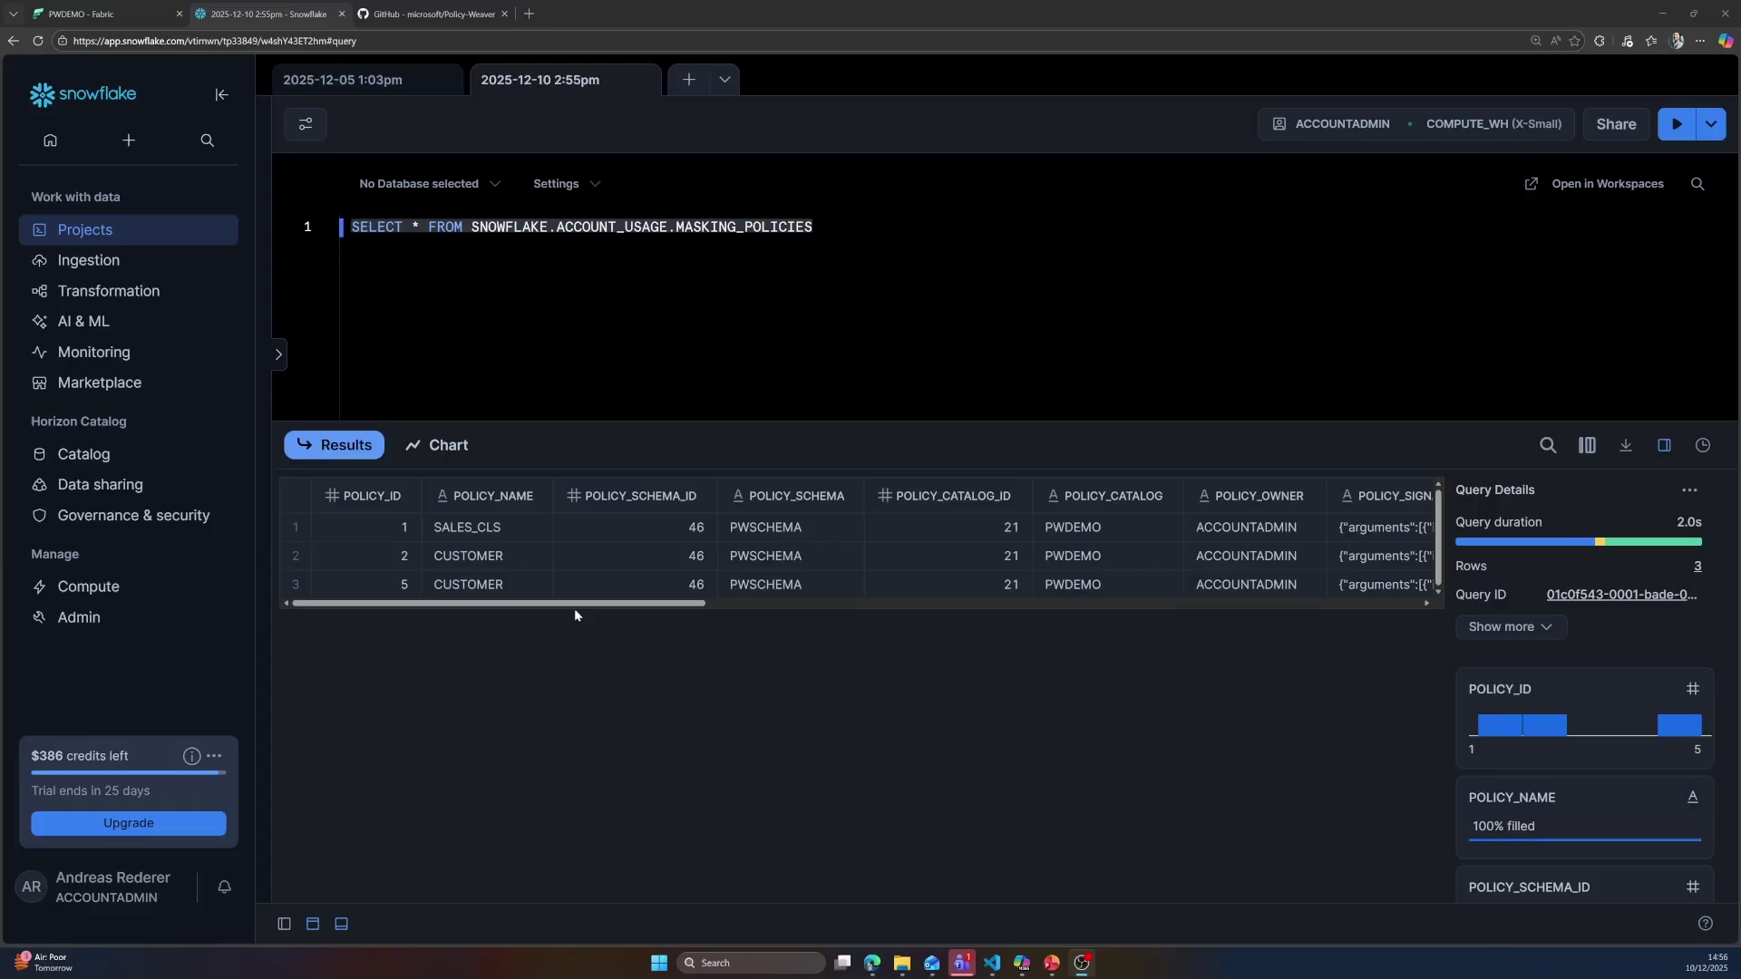
- Open the policy body of the third masking policy, CUSTOMER in PWSCHEMA, and examine the role in its condition
left_click_drag(611, 604, 1159, 624)
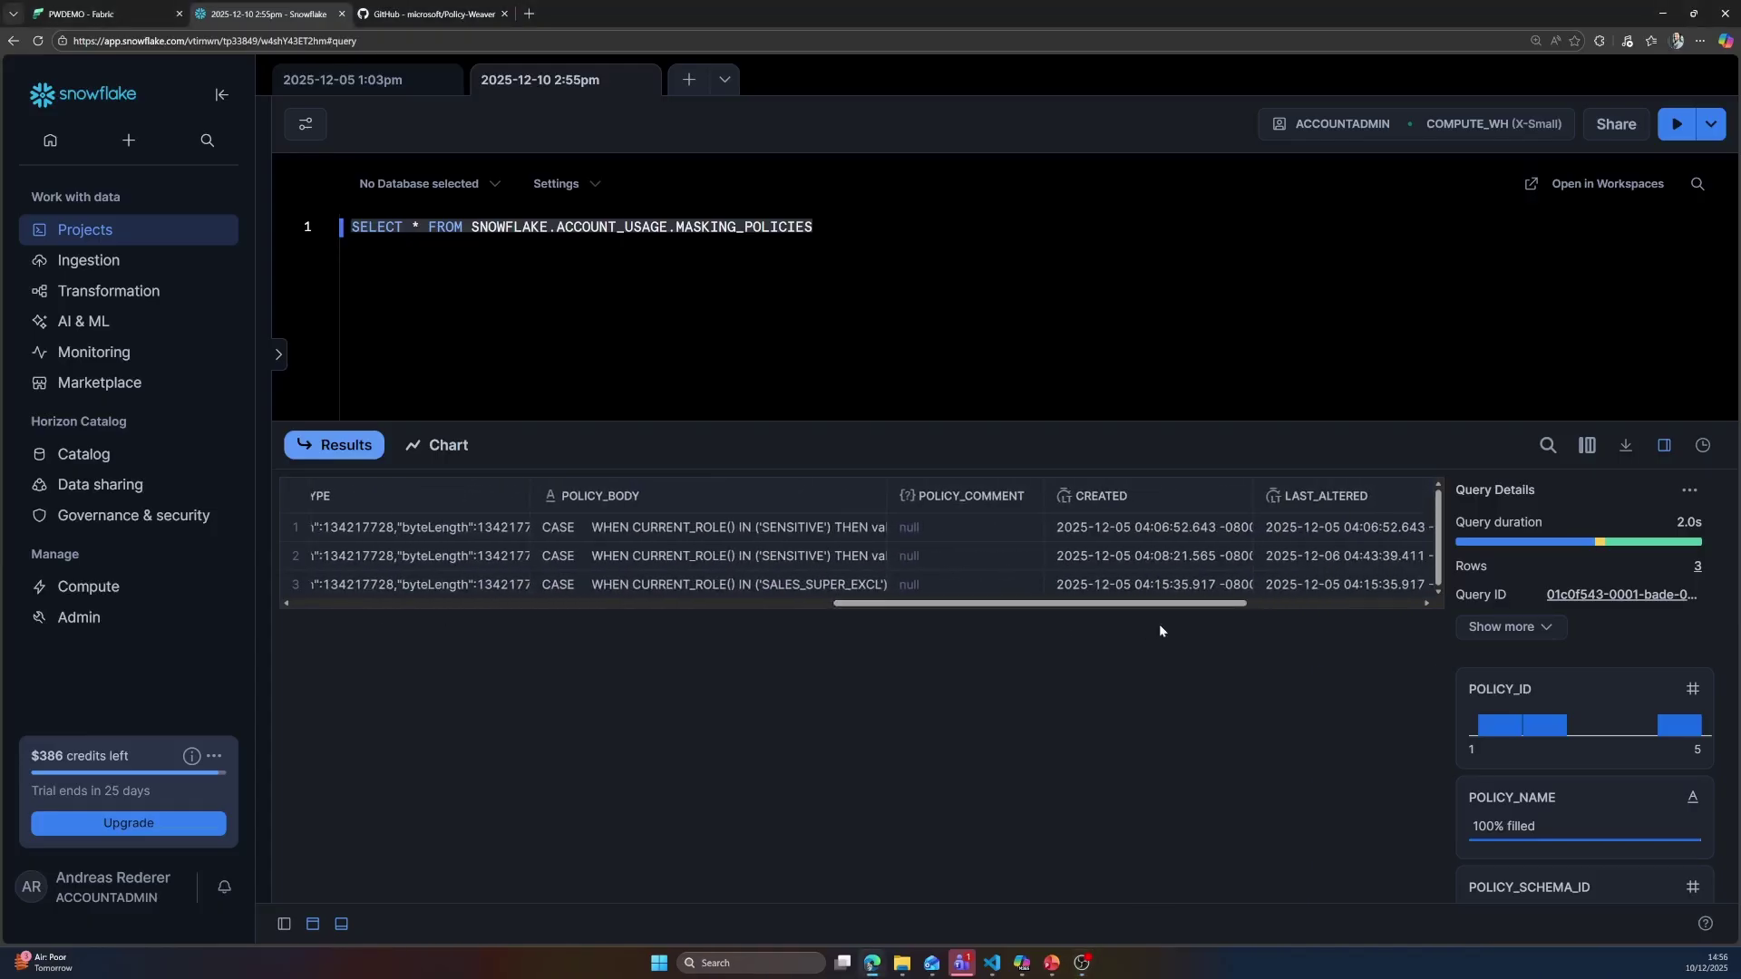
left_click(766, 588)
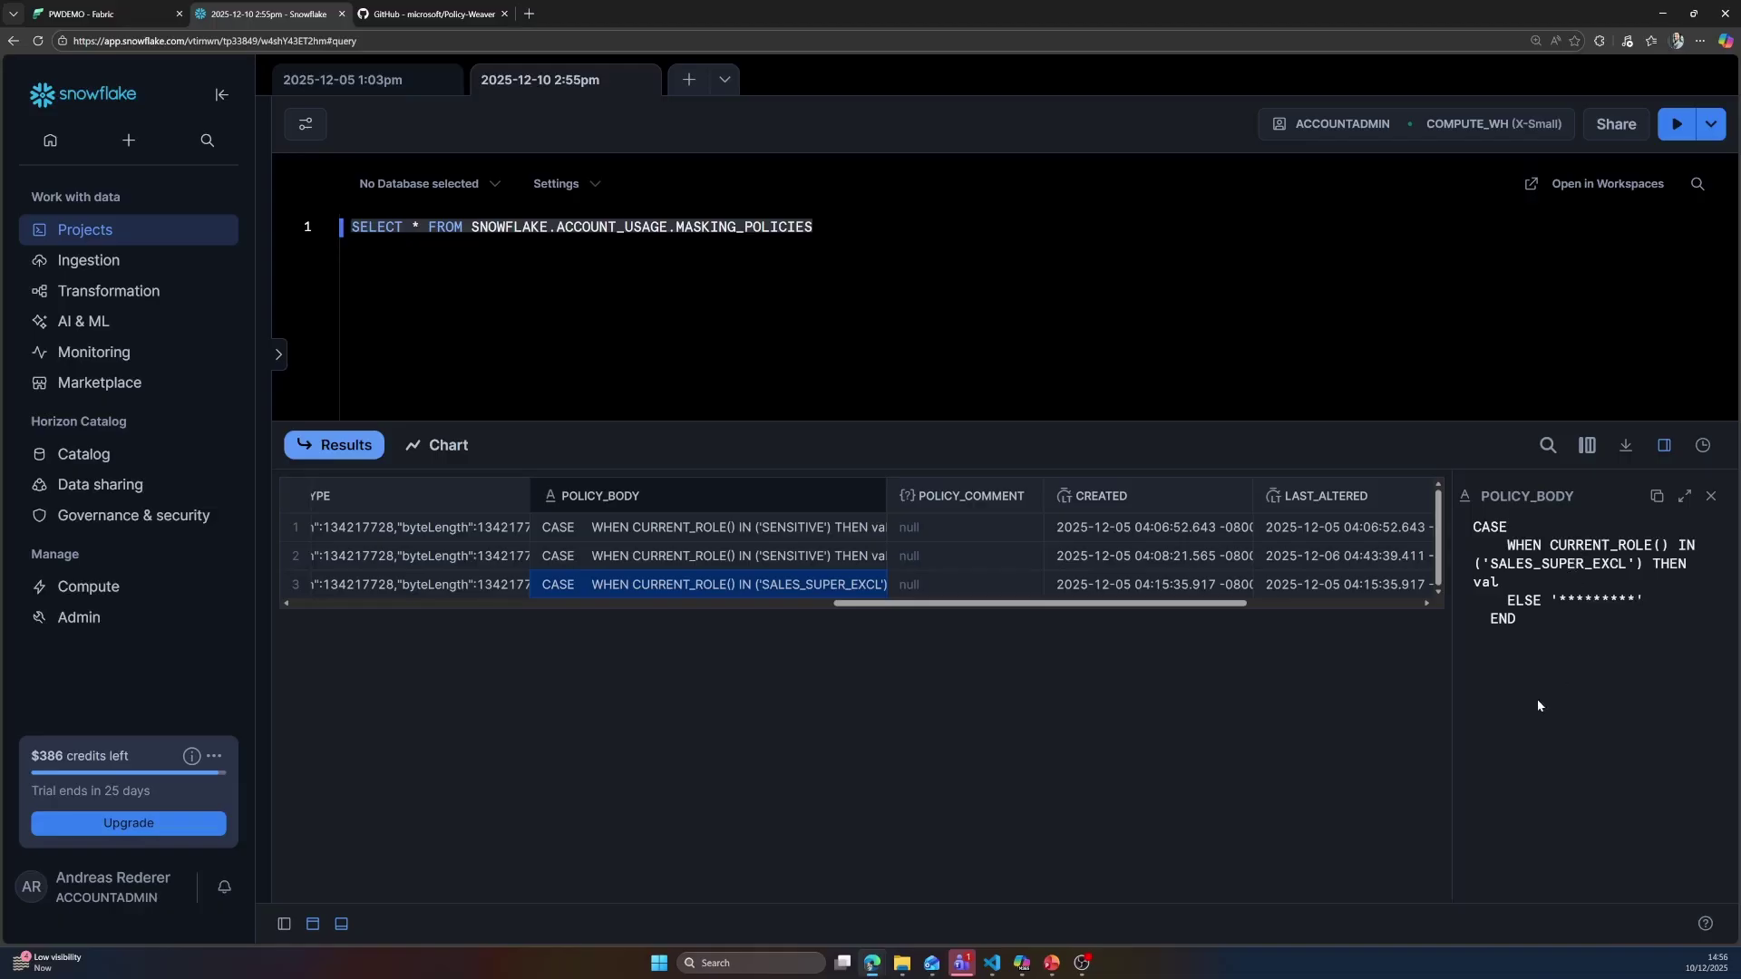
left_click_drag(1488, 560, 1623, 563)
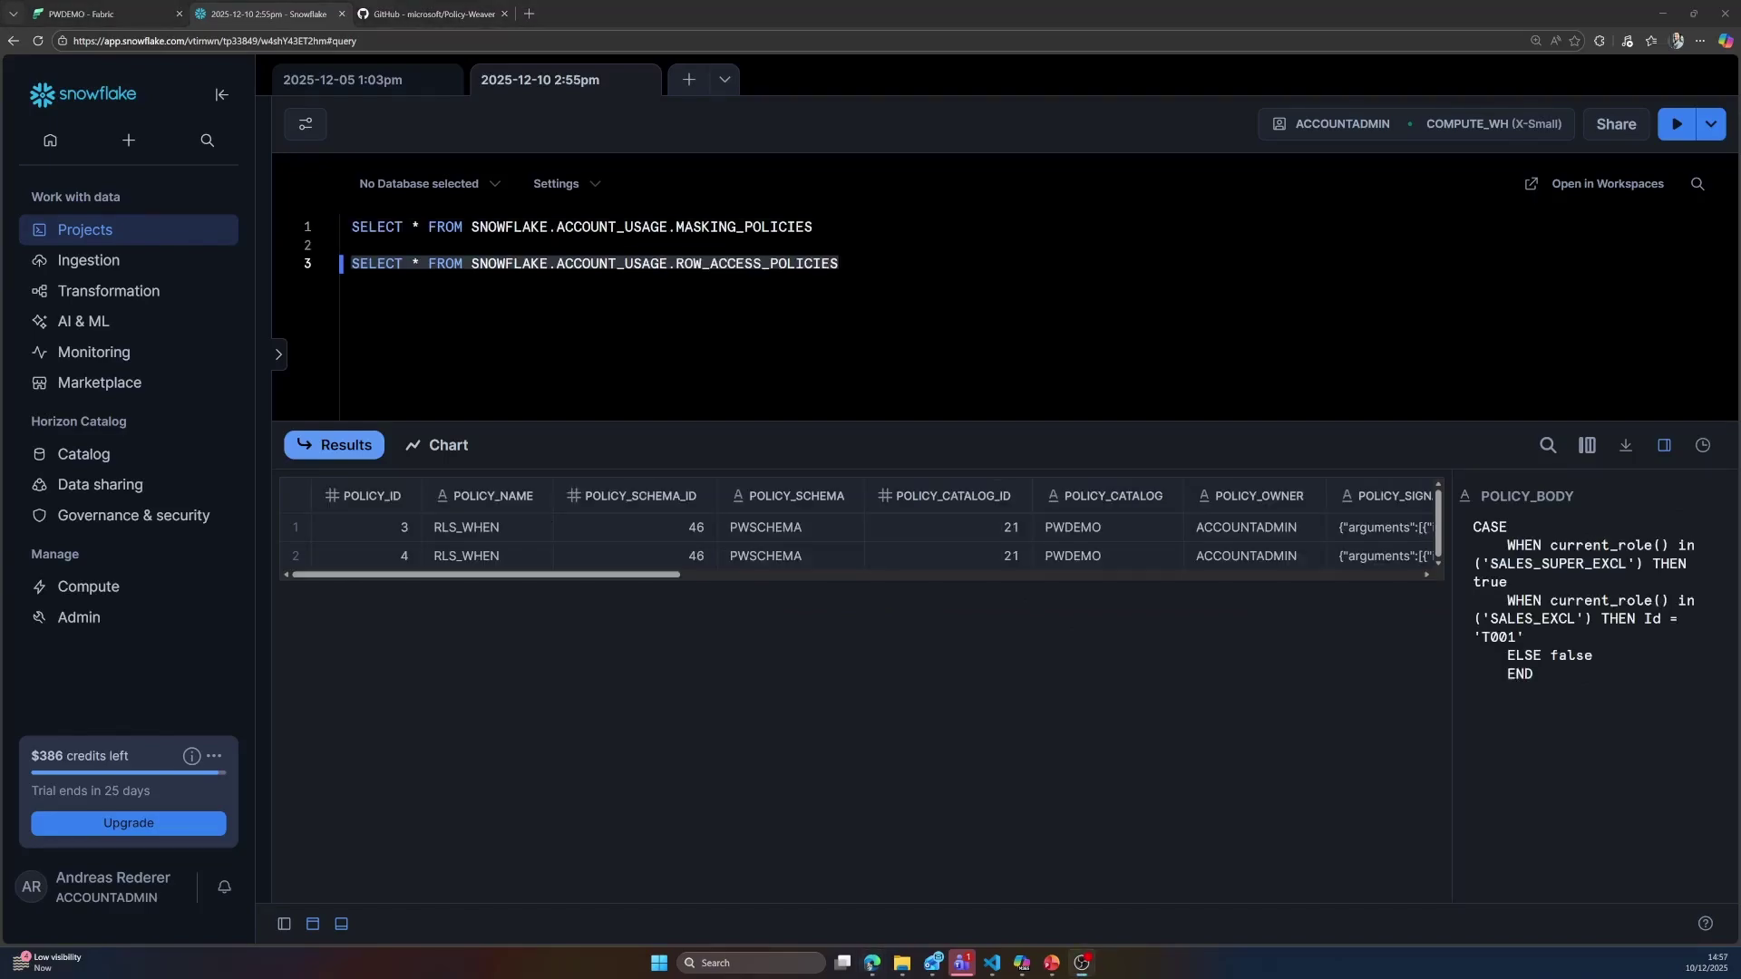
- Open the policy body of the second RLS_WHEN policy in the ROW_ACCESS_POLICIES query results
left_click(805, 287)
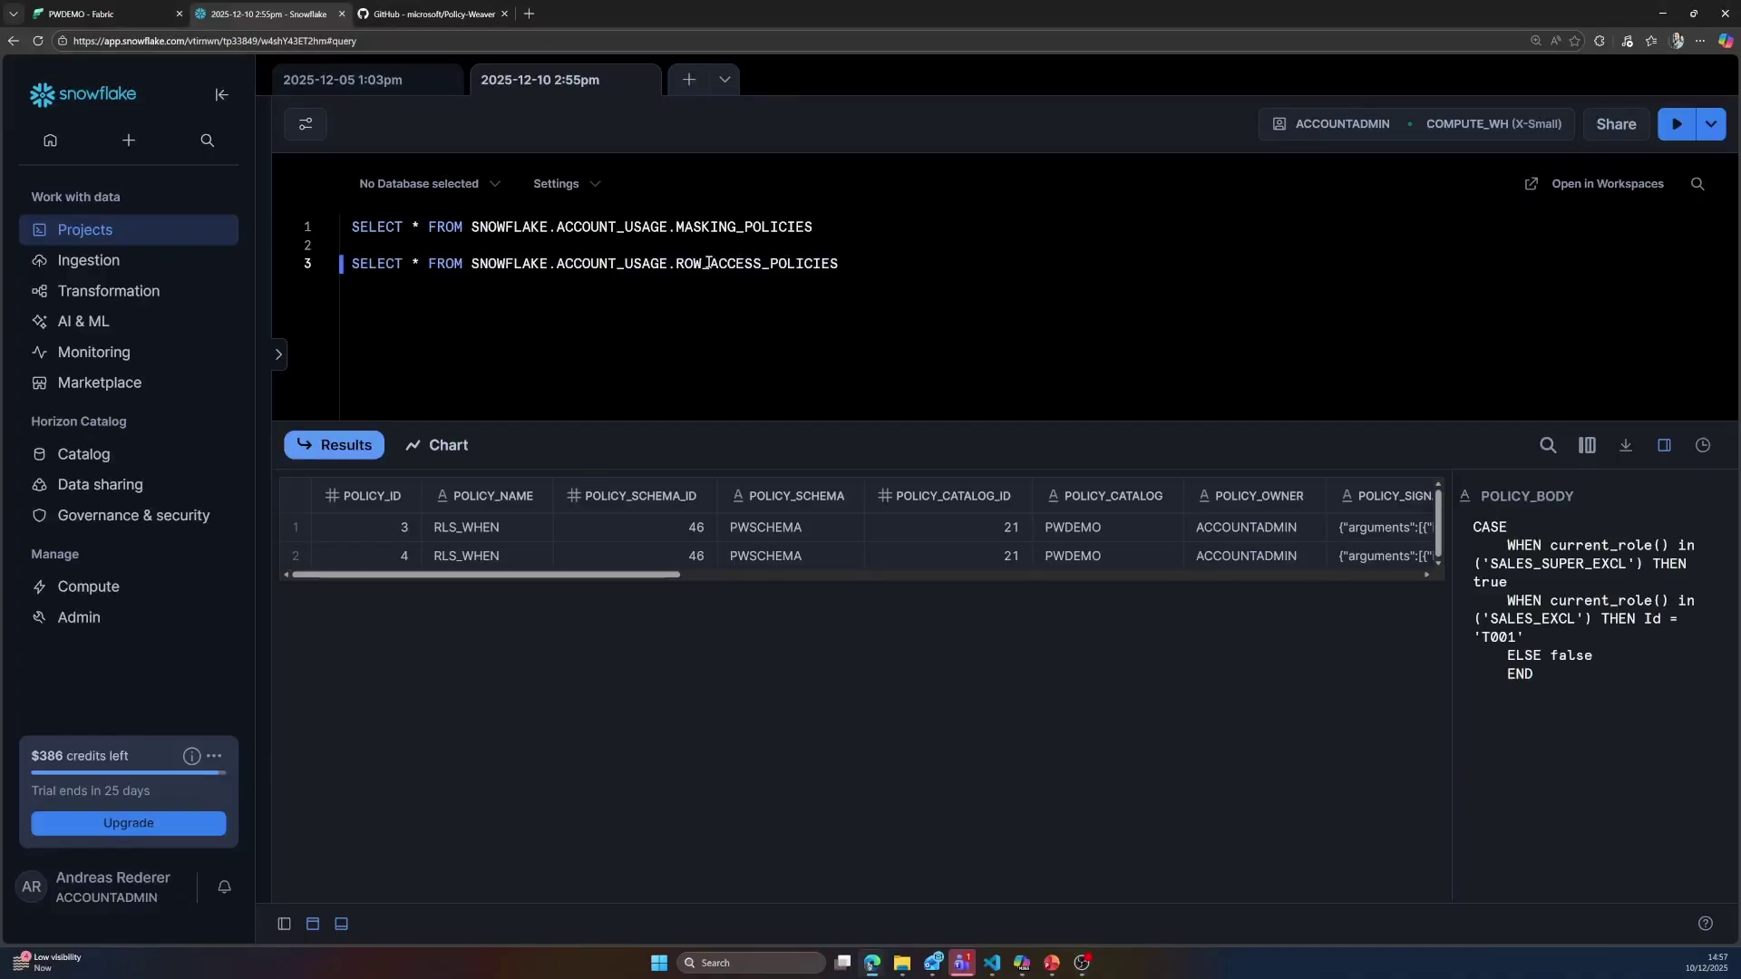
left_click(573, 556)
left_click_drag(576, 577, 981, 580)
left_click(946, 555)
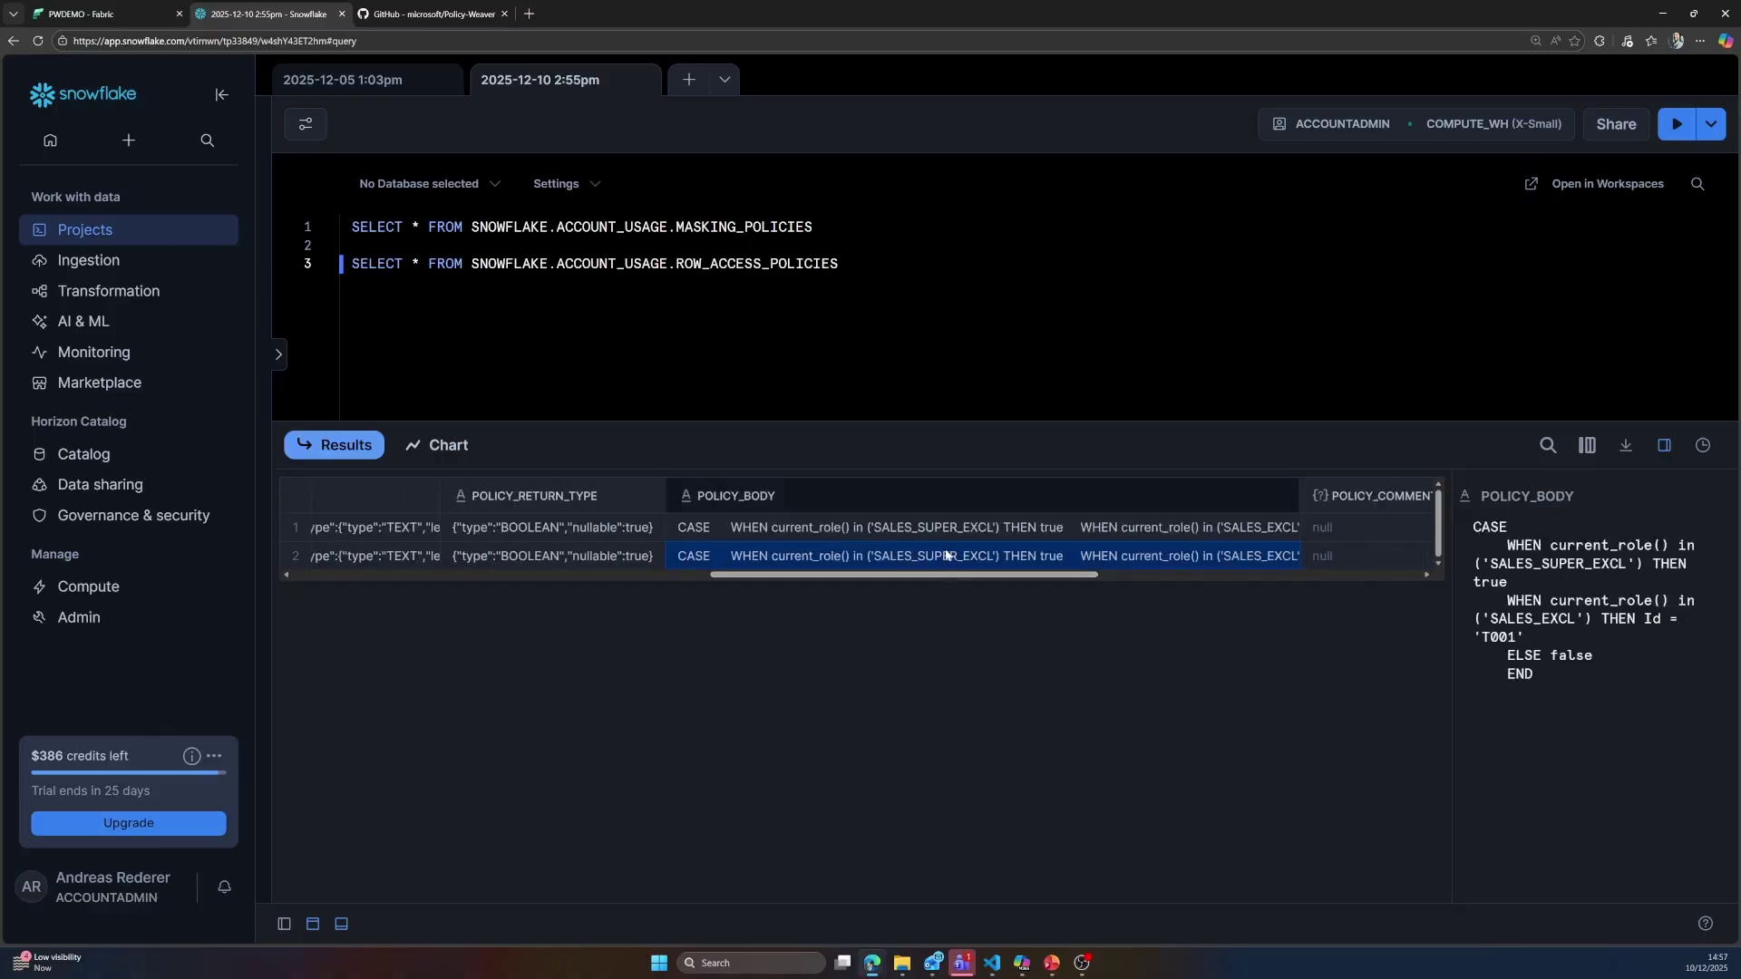
- Examine the row access policy's conditions for SALES_SUPER_EXCL and SALES_EXCL, and its ELSE branch
double_click(1576, 562)
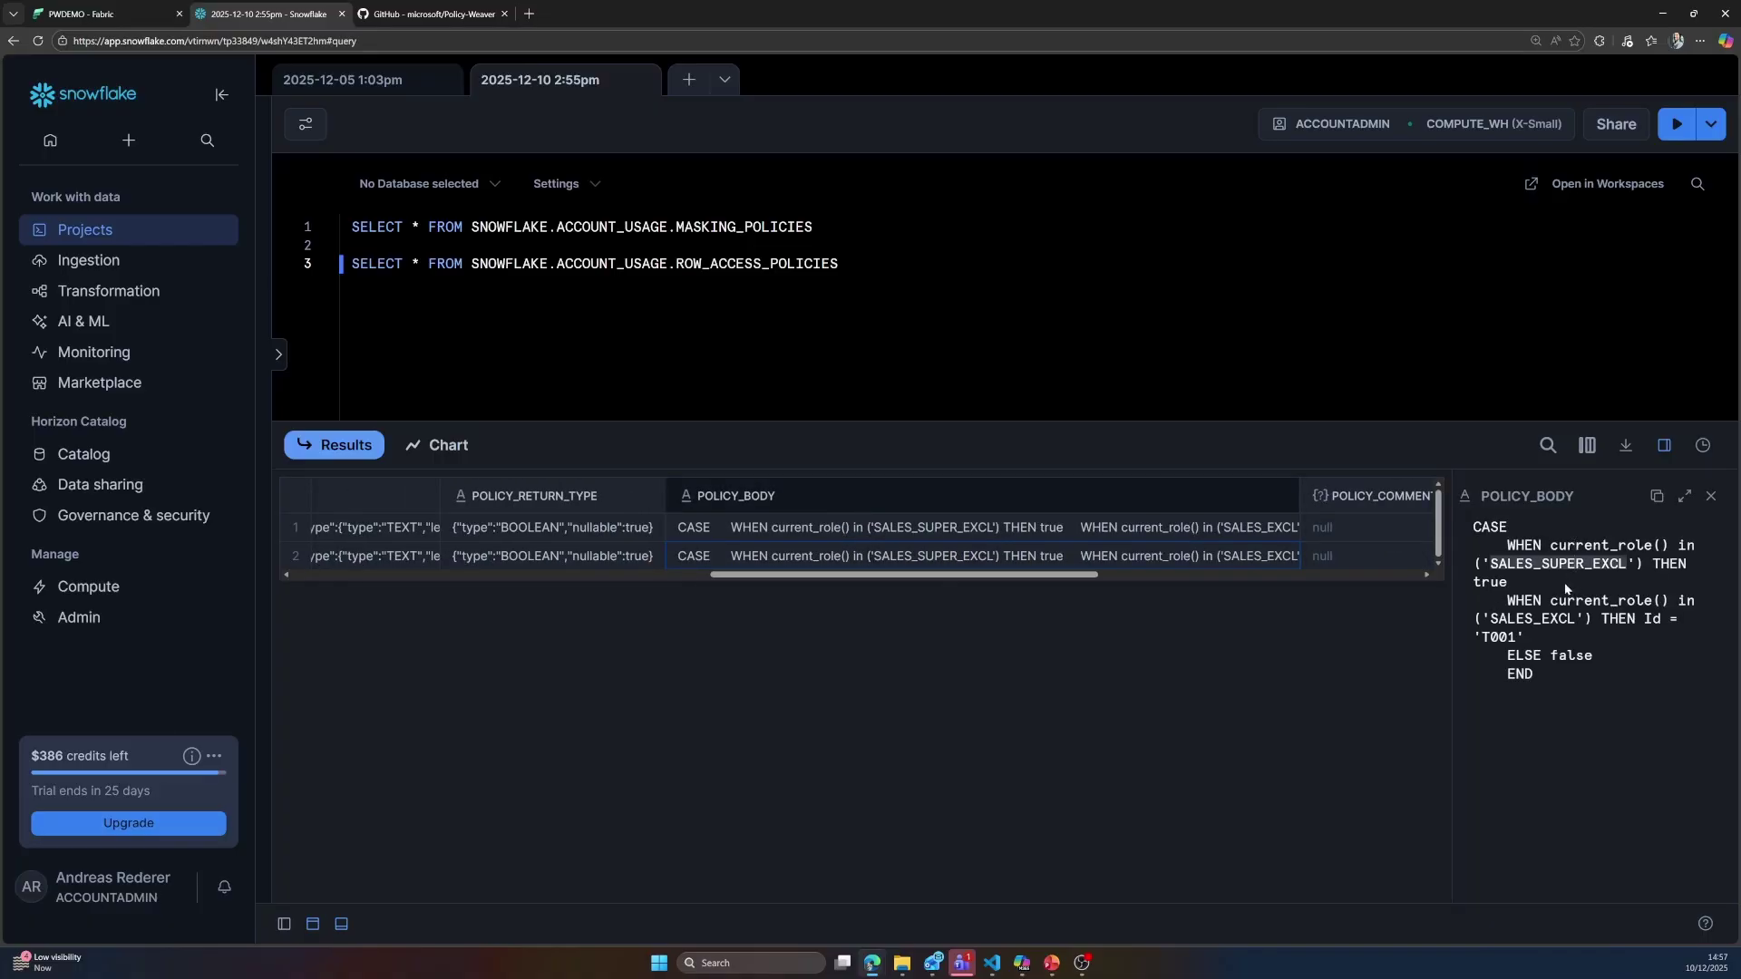
double_click(1501, 583)
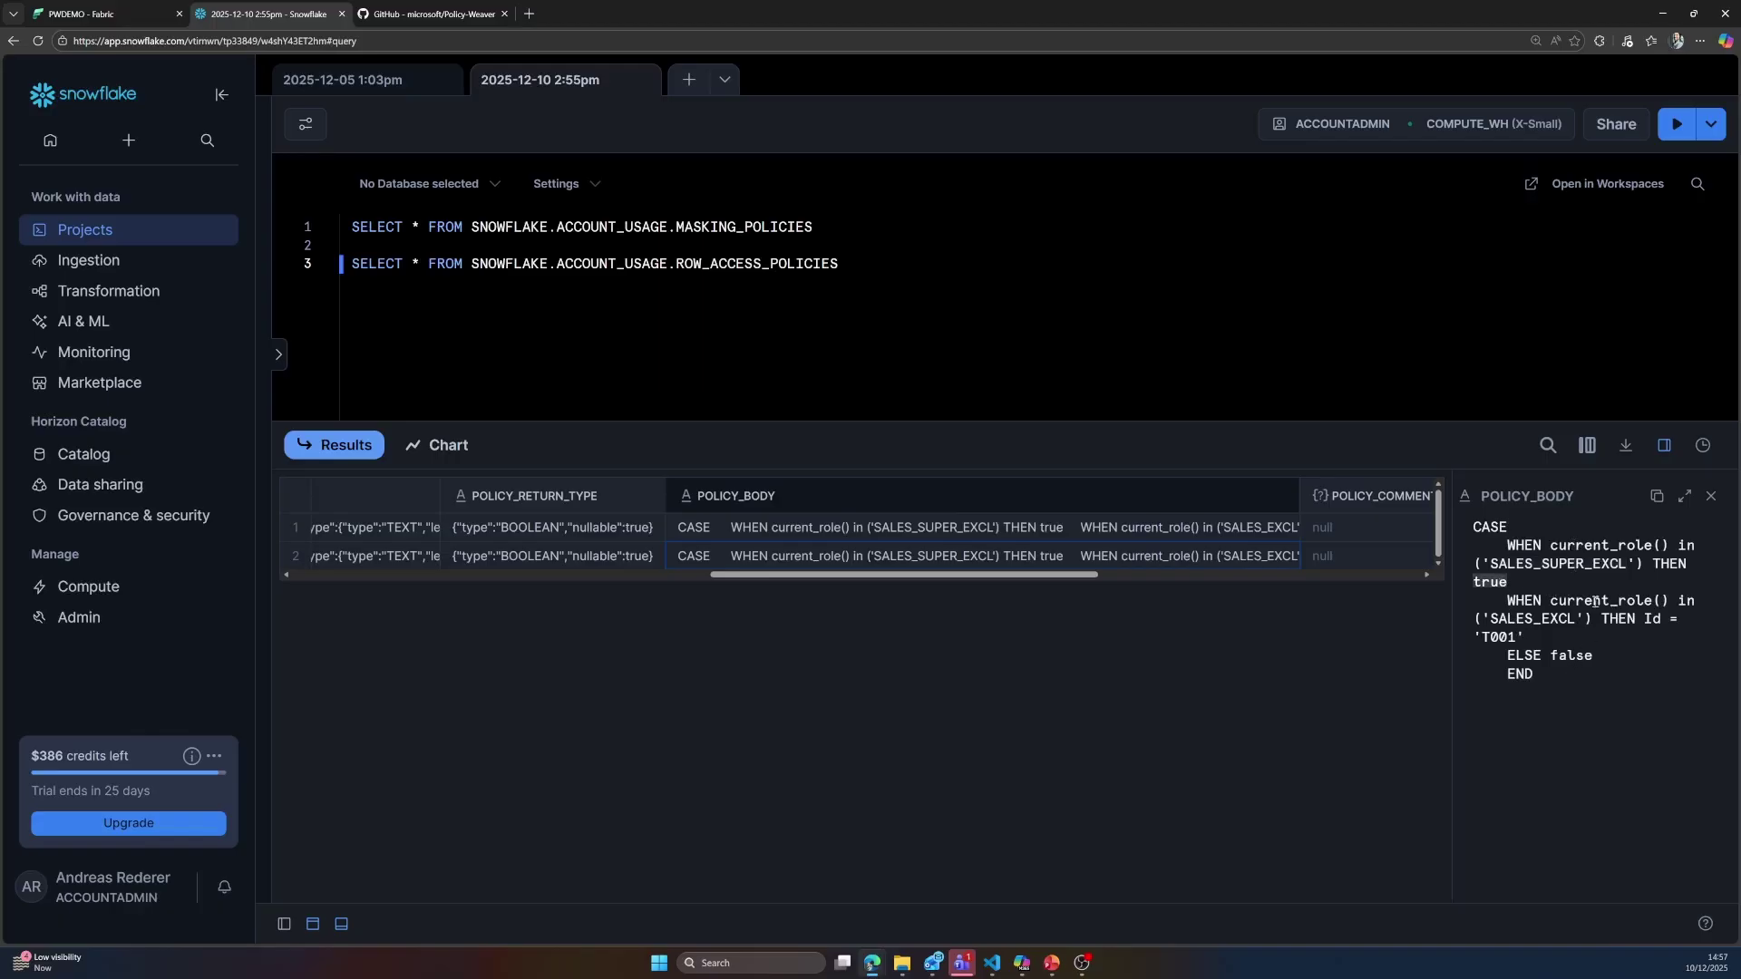
double_click(1563, 619)
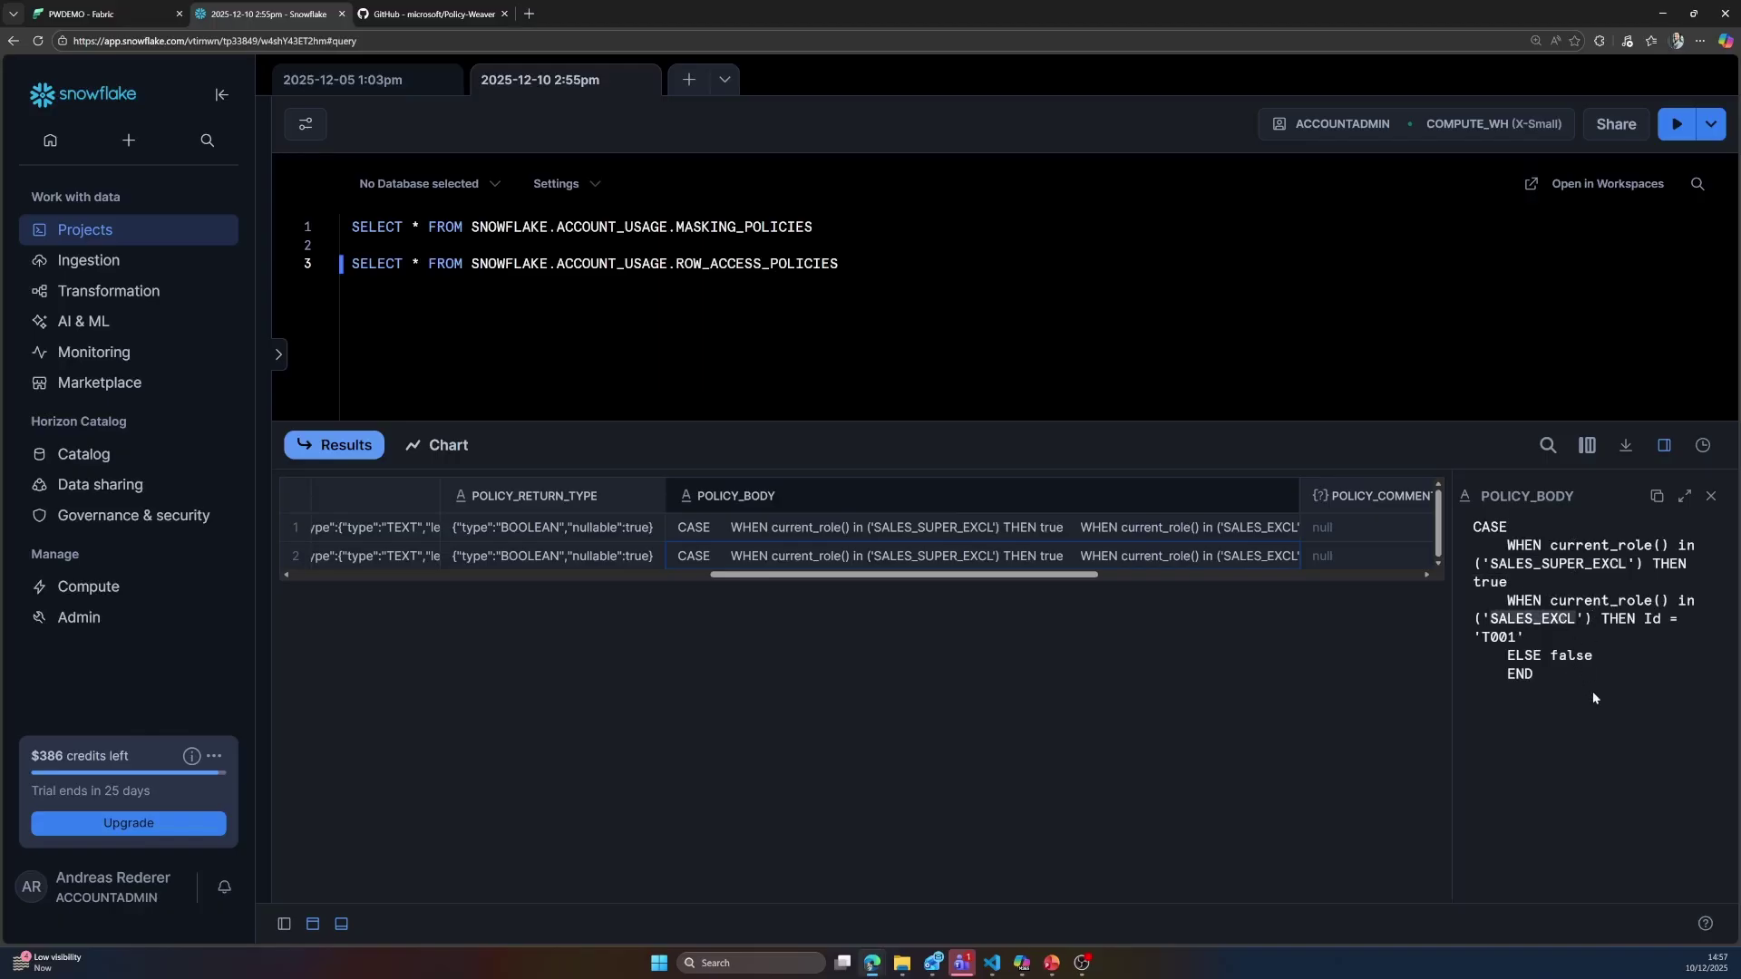
double_click(1498, 639)
mouse_move(1628, 632)
left_mouse_down()
mouse_move(1653, 615)
mouse_move(1647, 640)
left_mouse_up()
double_click(1570, 654)
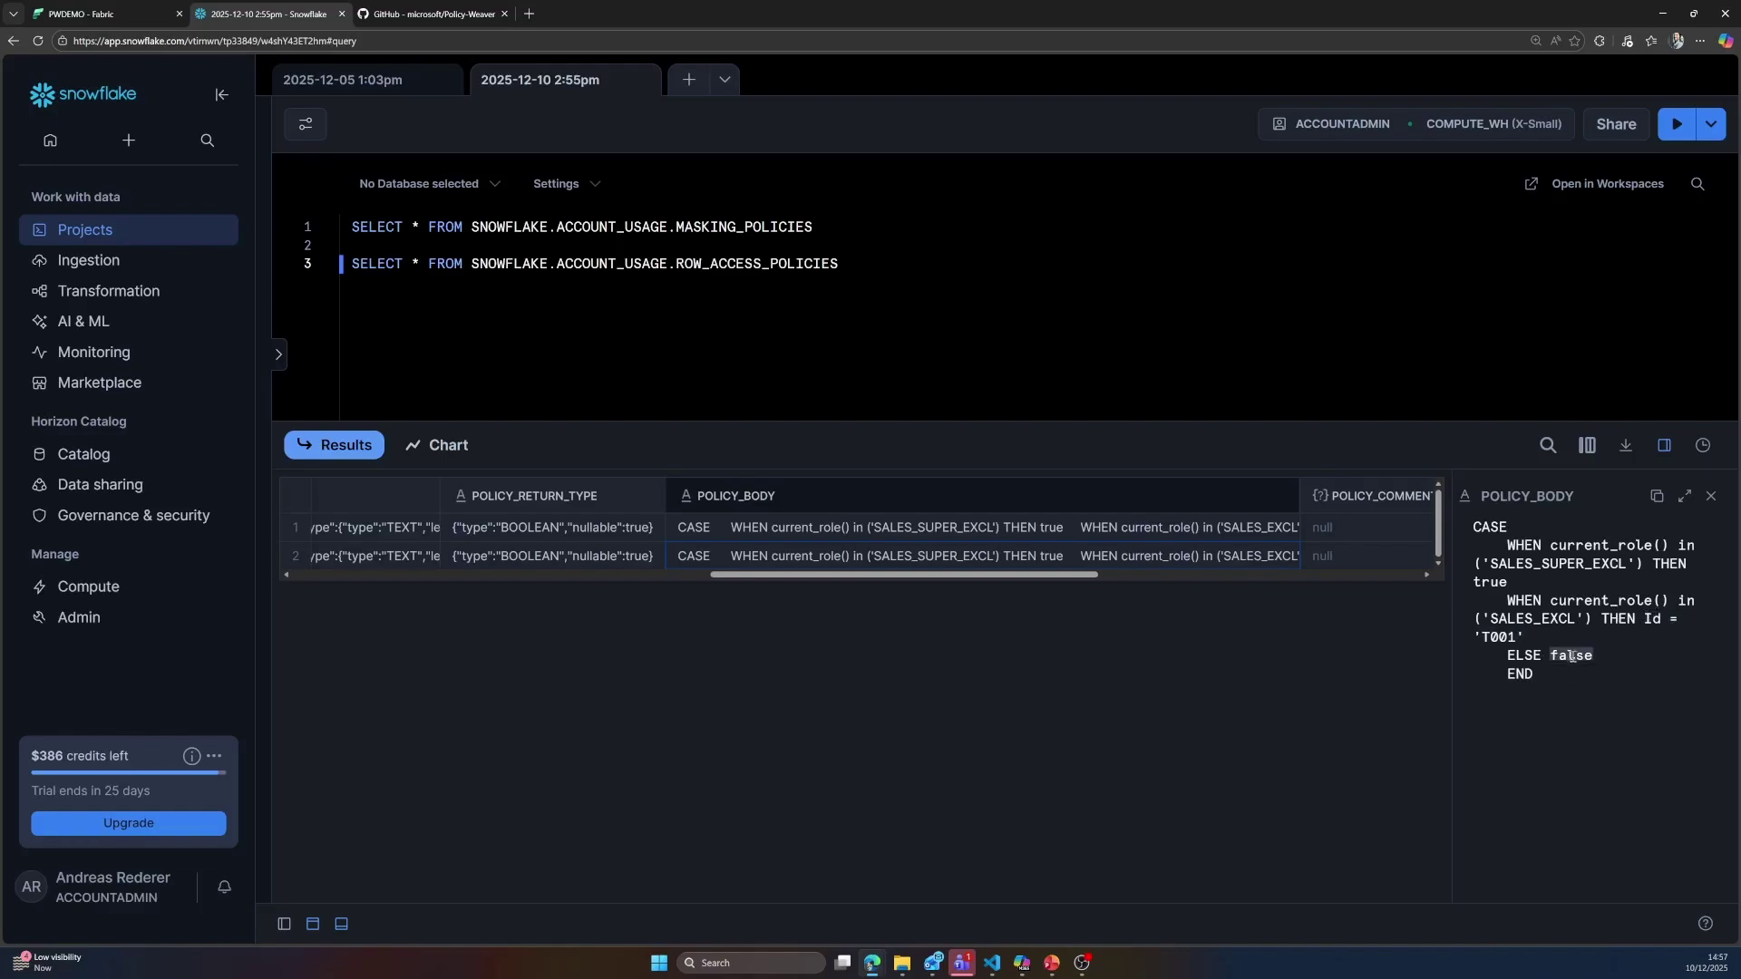
left_click_drag(1471, 705, 992, 697)
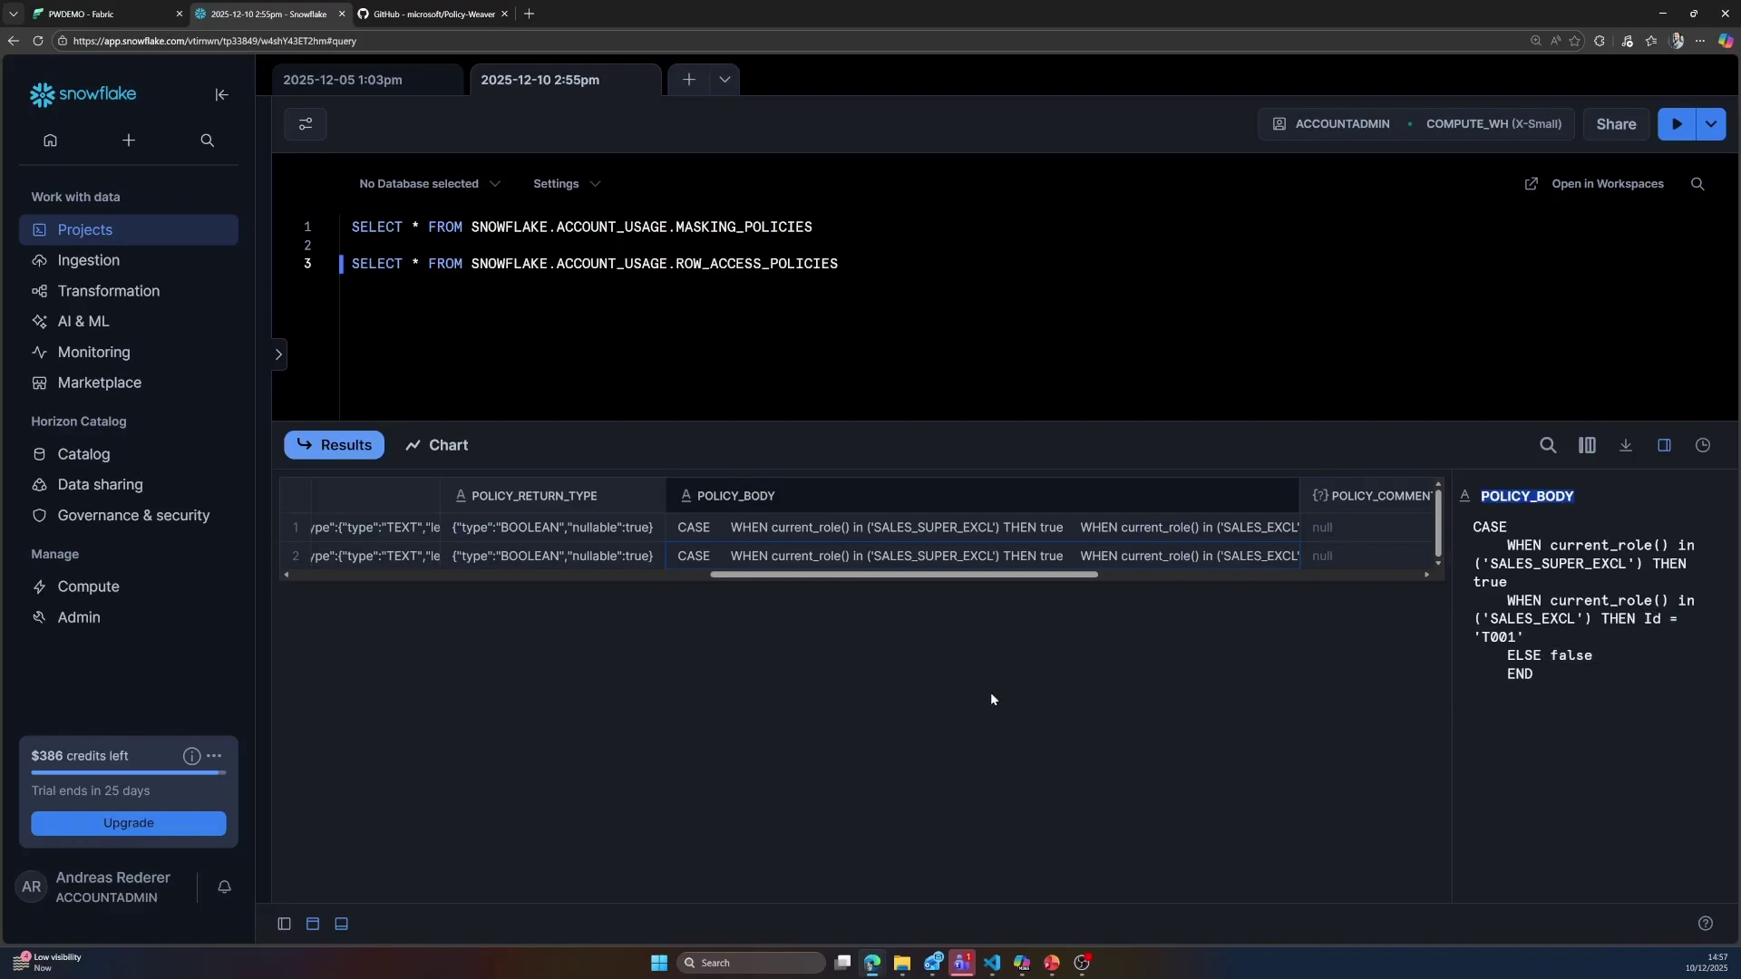